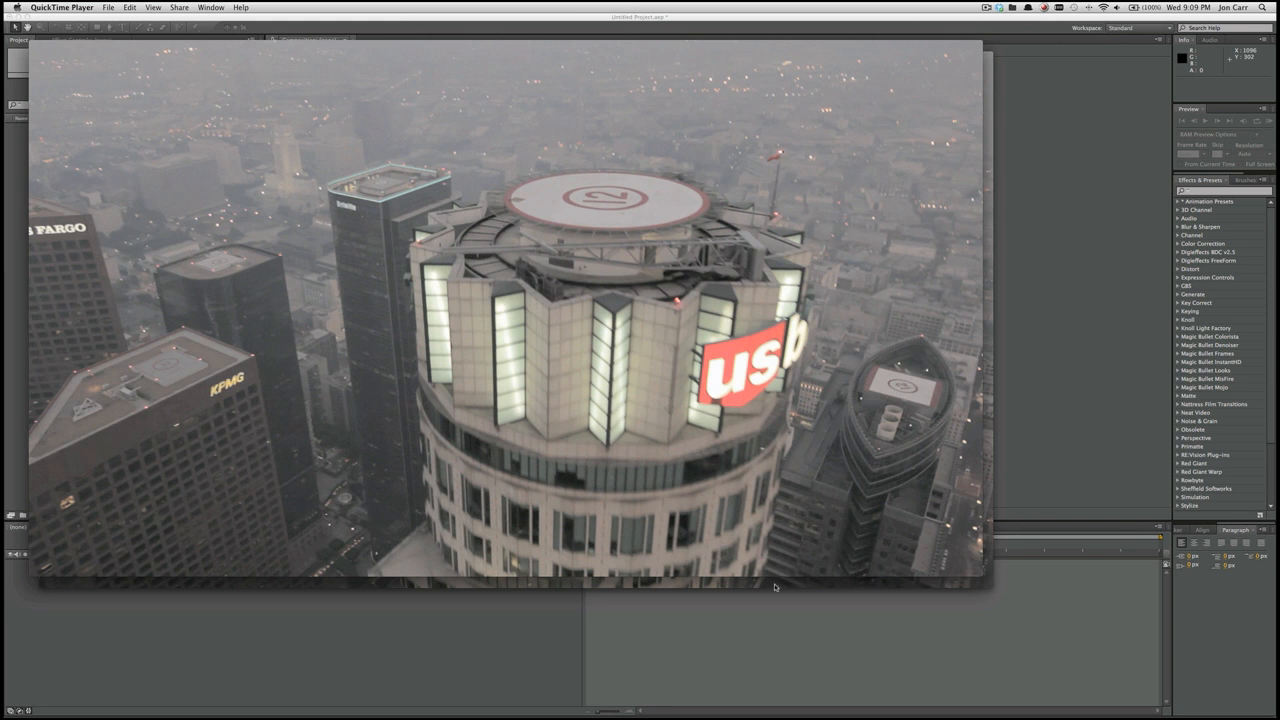
Scrub through the MVI_0312-ProRes aerial clip in QuickTime Player, and switch to After Effects
mouse_move(681, 316)
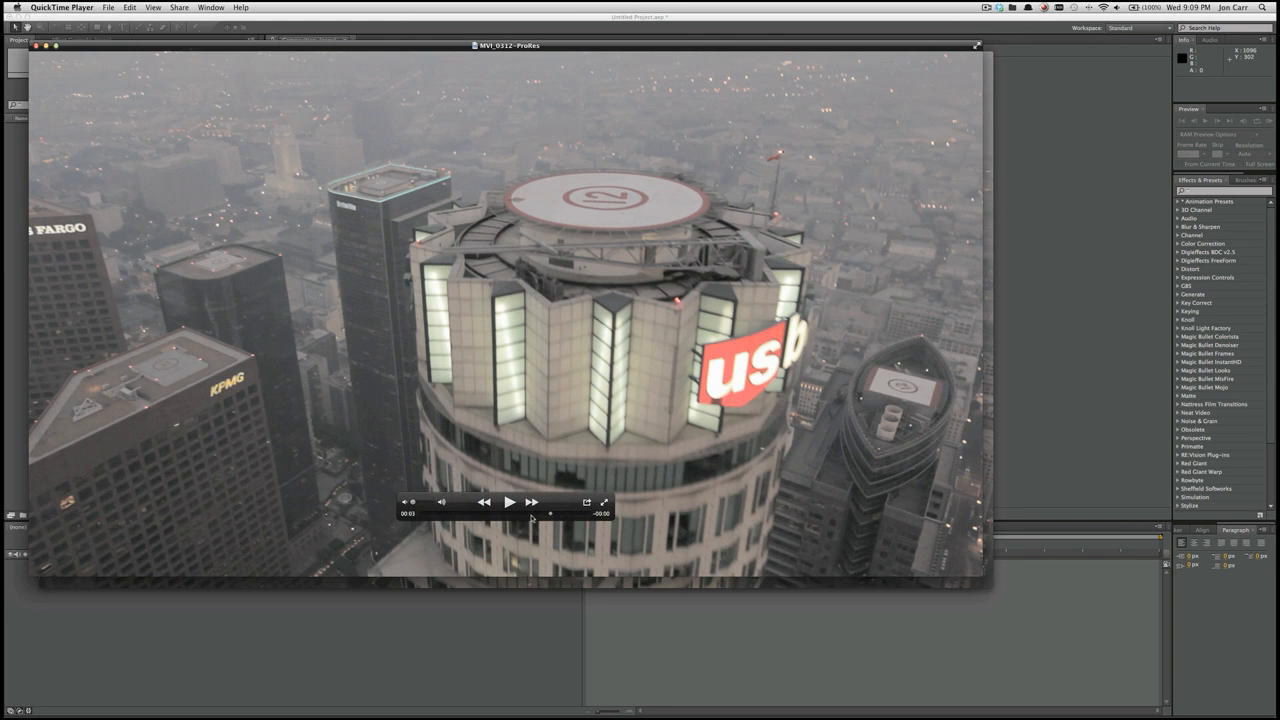
drag(540, 514, 475, 523)
click(457, 683)
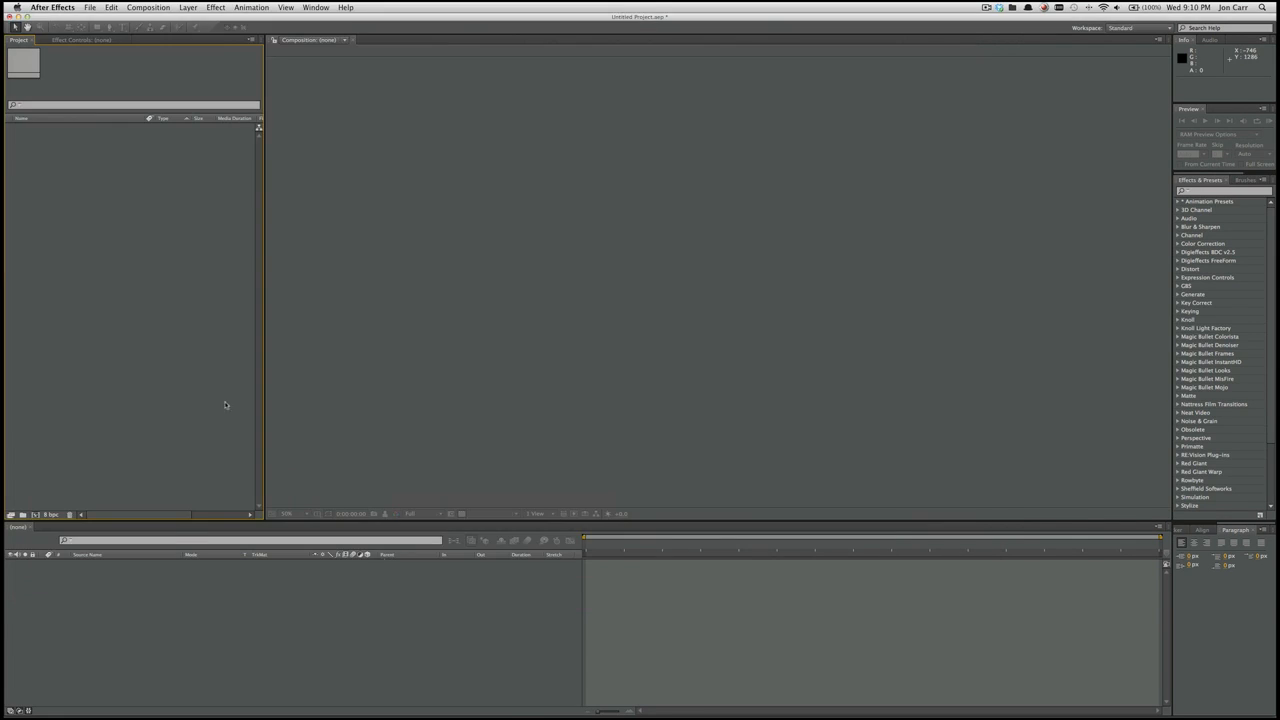
Import the MVI_0312-ProRes movie from the Desktop as footage and create a composition from it
right_click(34, 197)
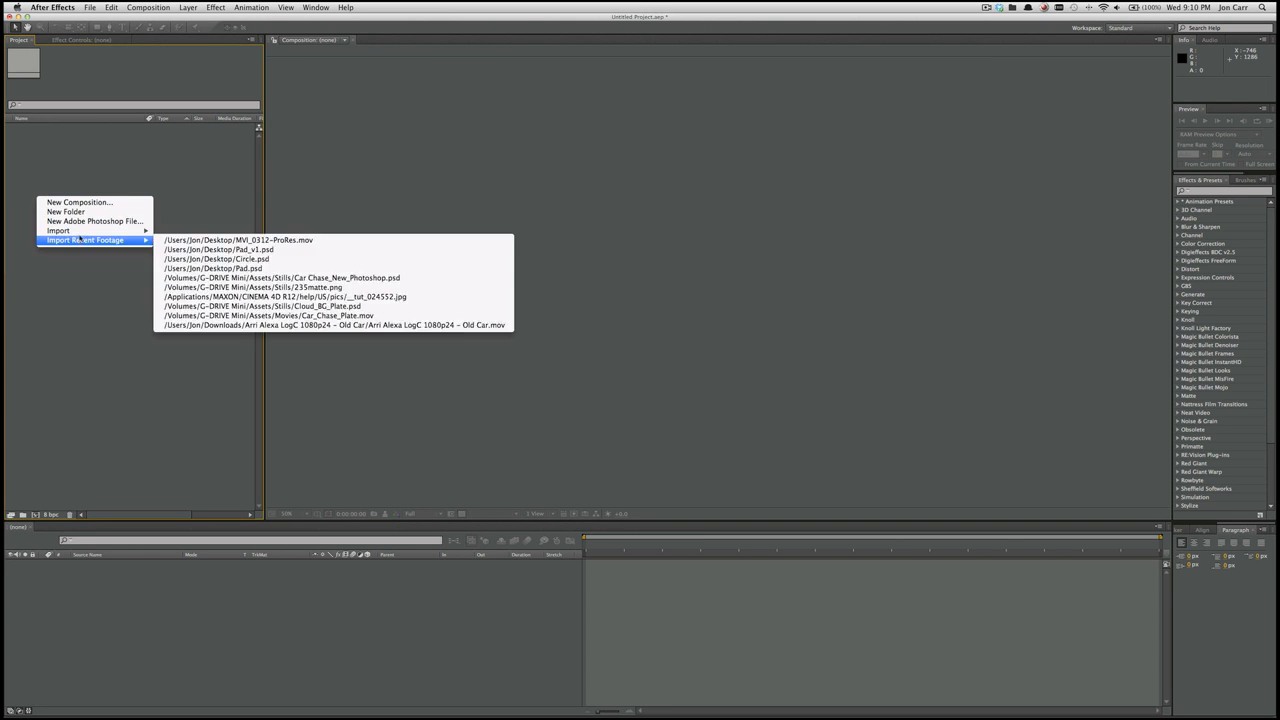
mouse_move(100, 230)
click(224, 230)
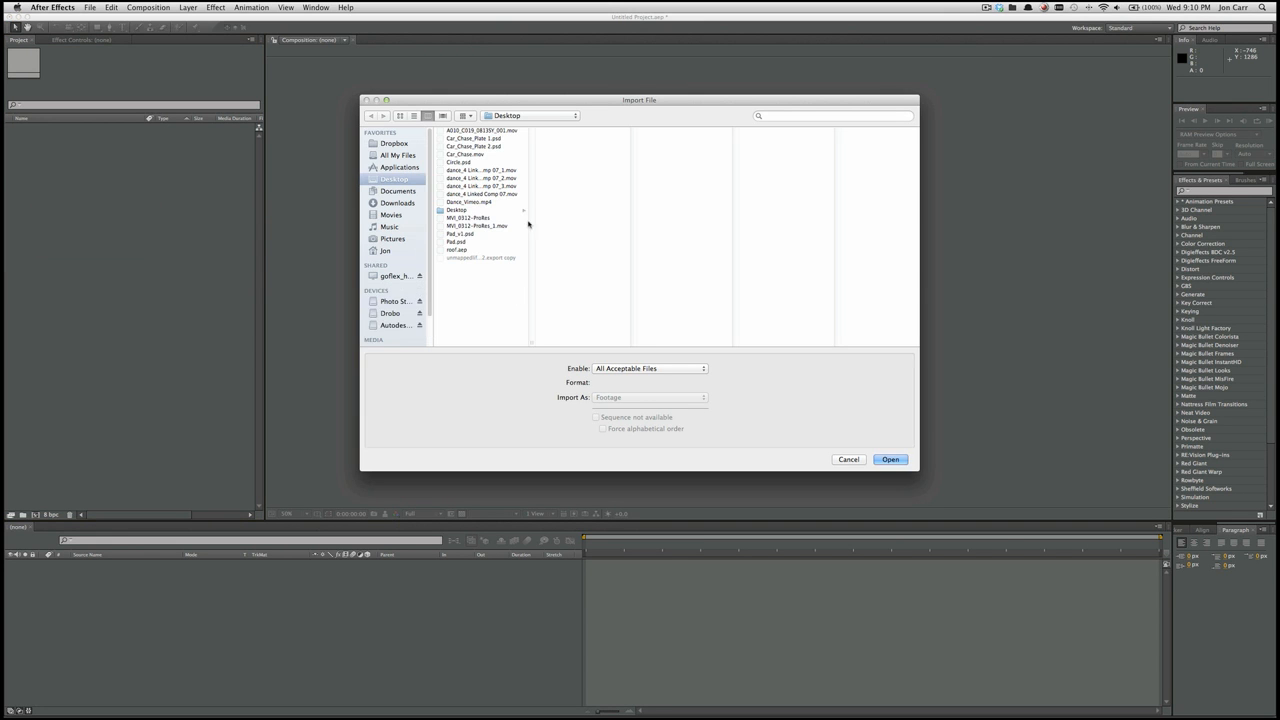
click(466, 218)
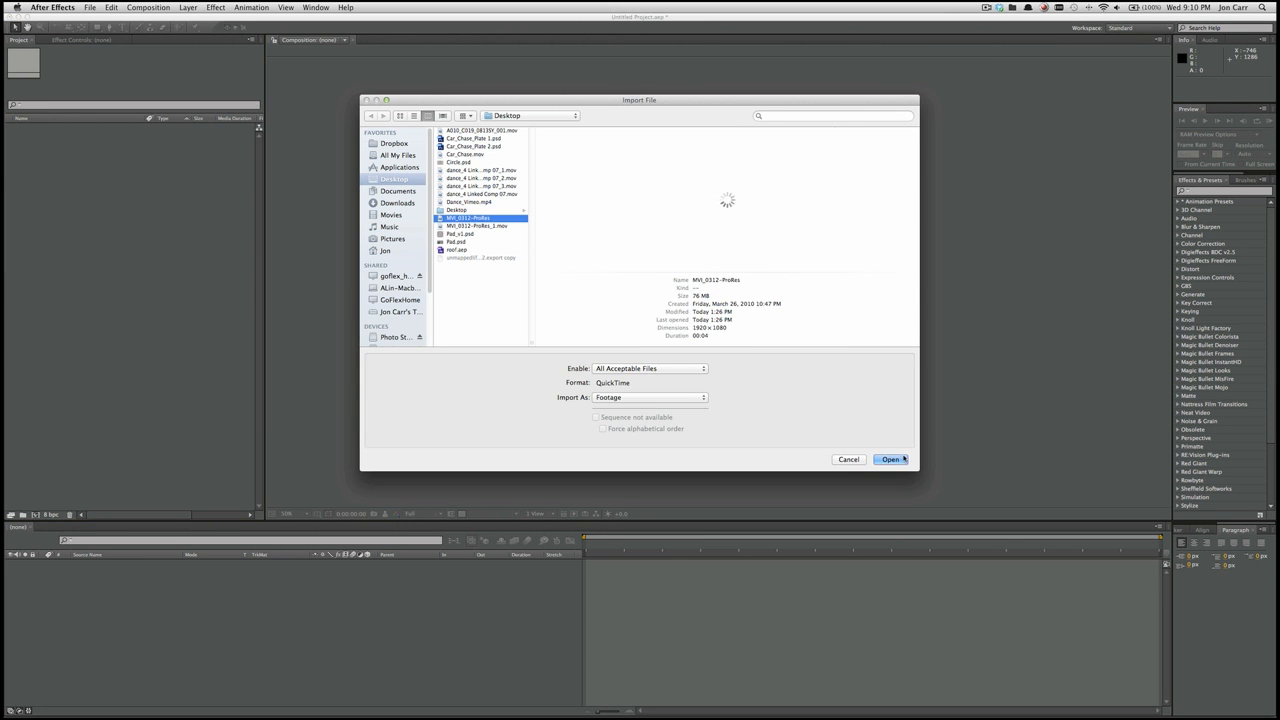
click(893, 459)
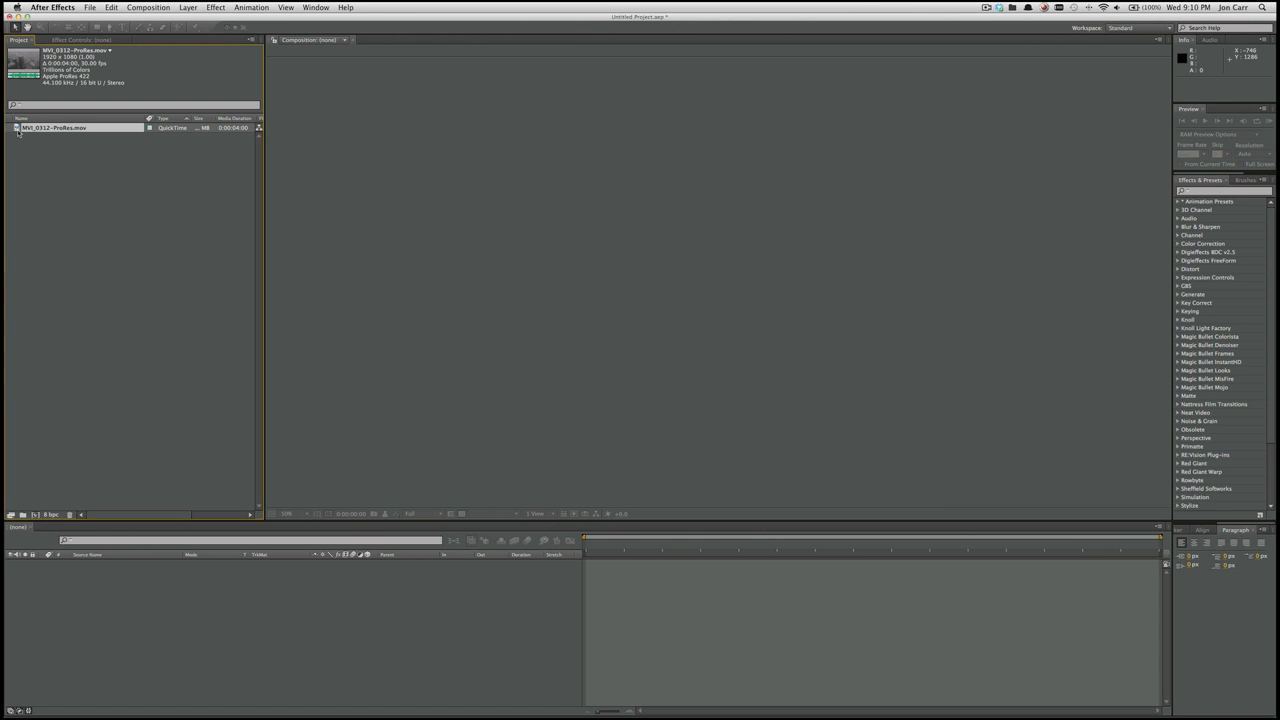
click(35, 515)
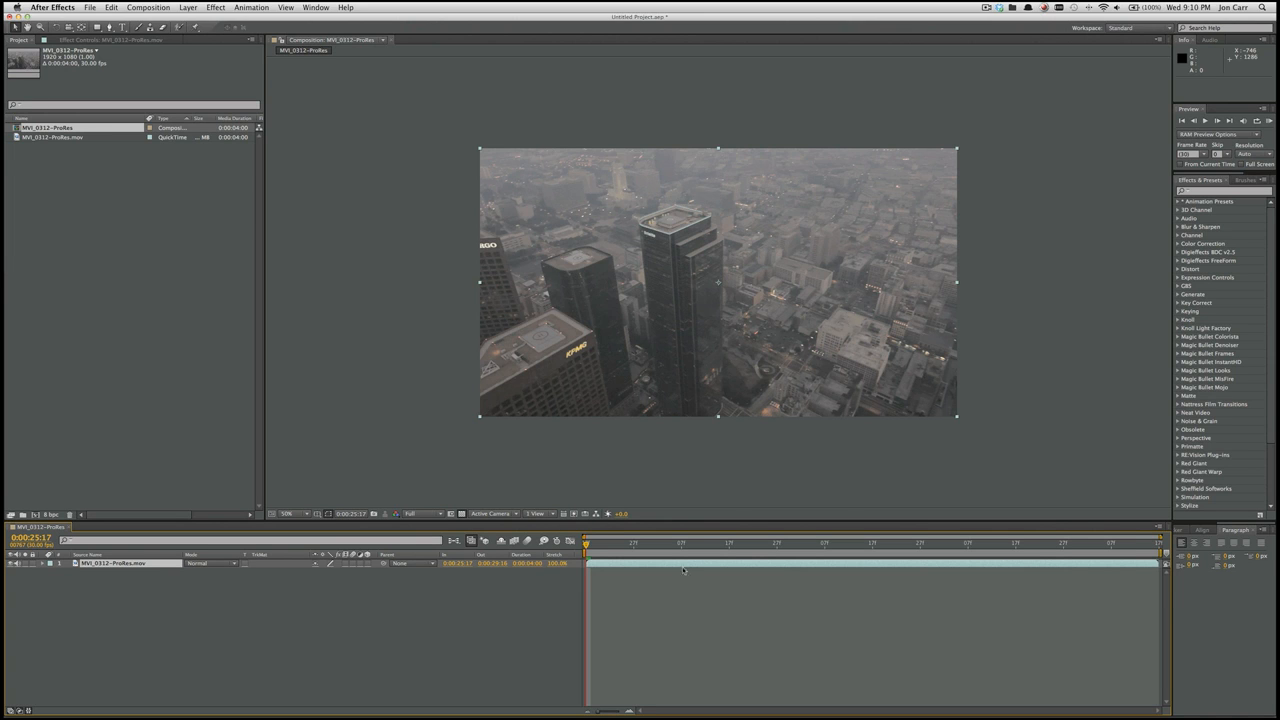
Run Track Camera on the MVI_0312-ProRes.mov layer
click(674, 566)
right_click(674, 566)
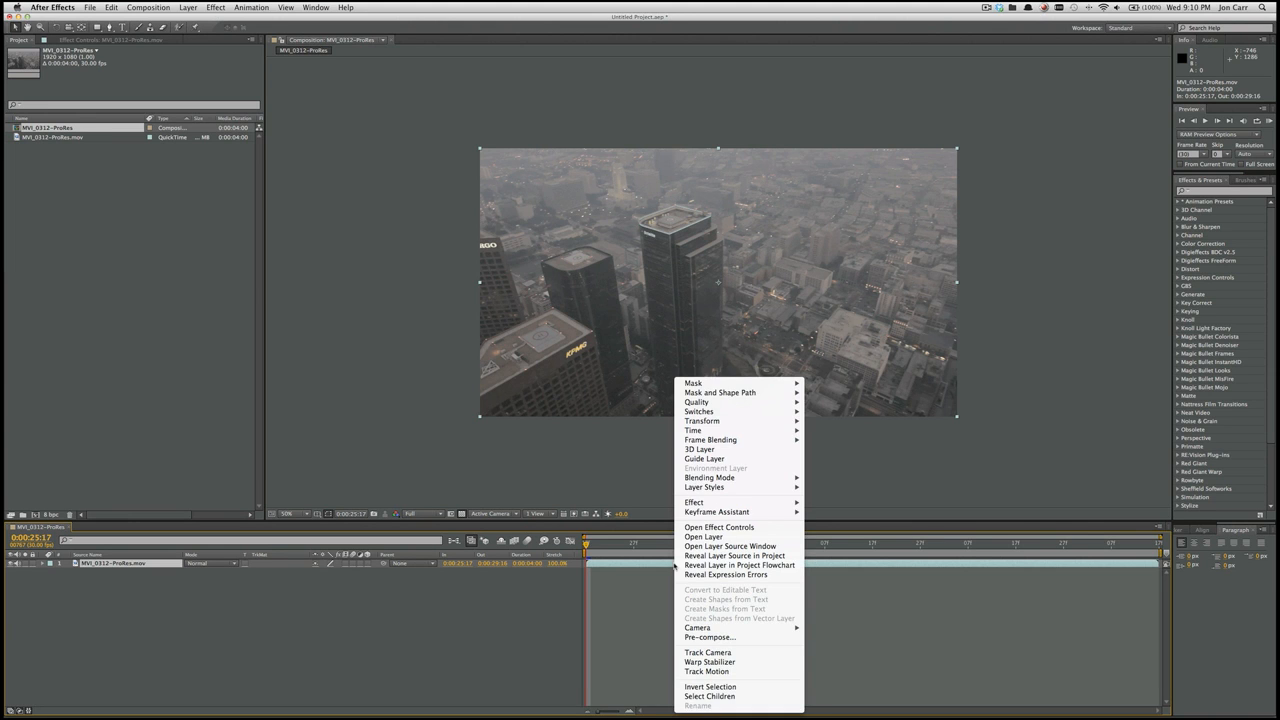
click(706, 653)
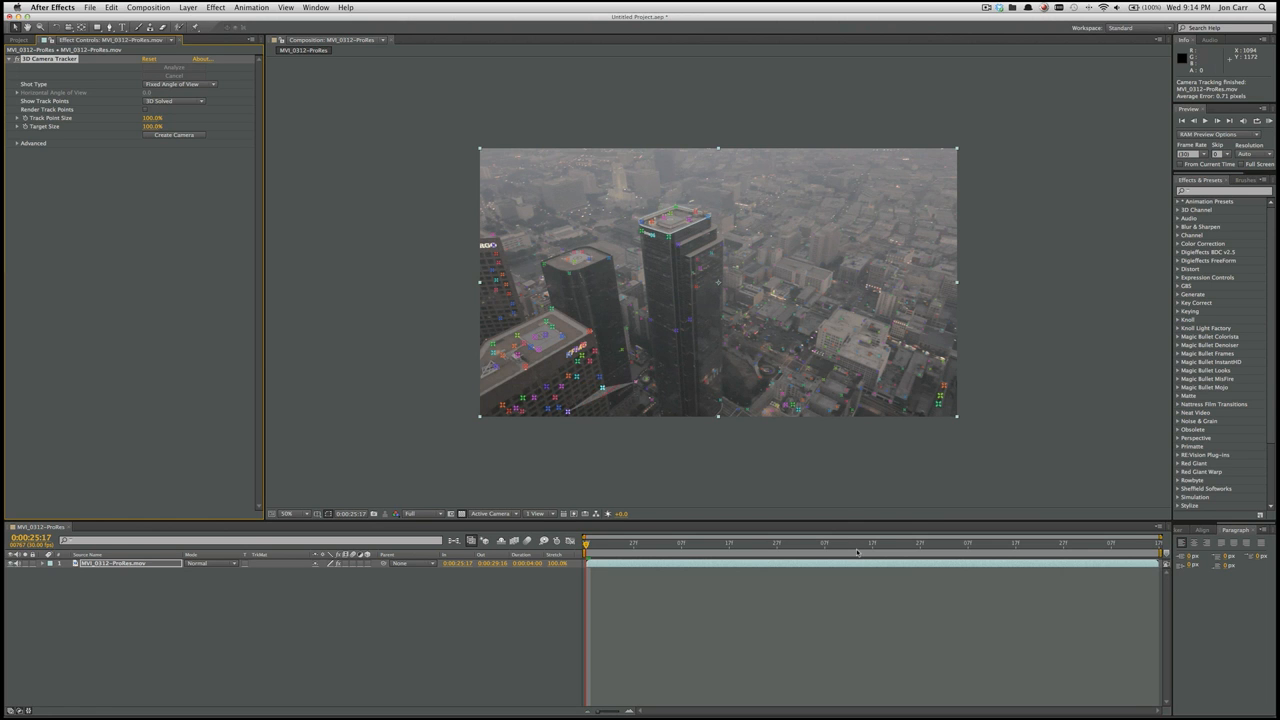
Scrub through the solved shot to examine its track points, stopping the playhead at 0:00:27:12 where the helipad is in view
drag(827, 545, 1127, 557)
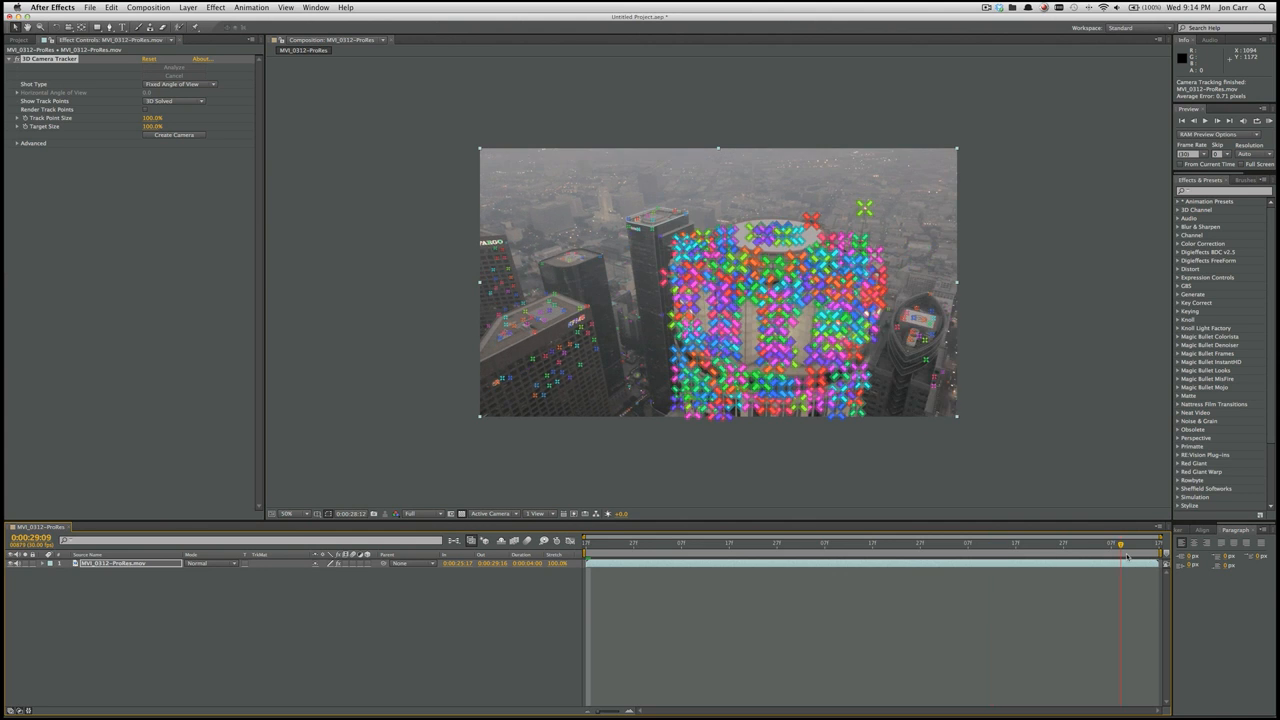
drag(1019, 553, 753, 550)
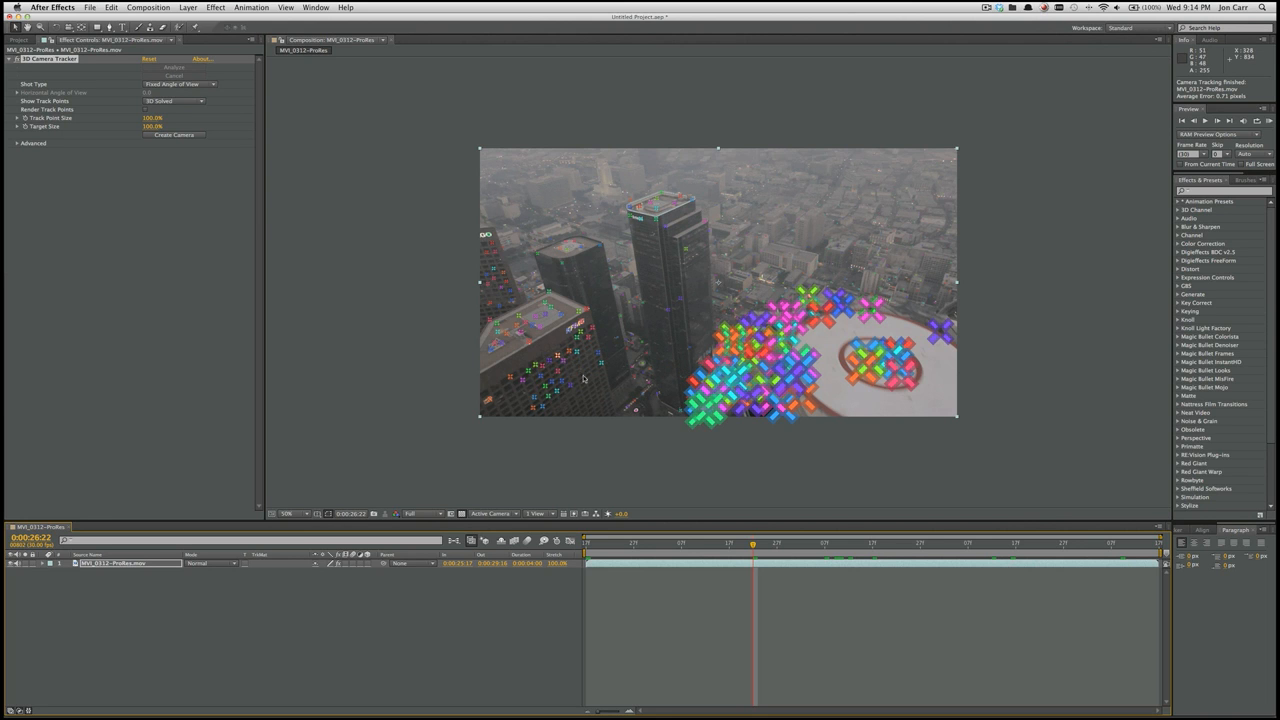
click(829, 545)
drag(840, 546, 849, 546)
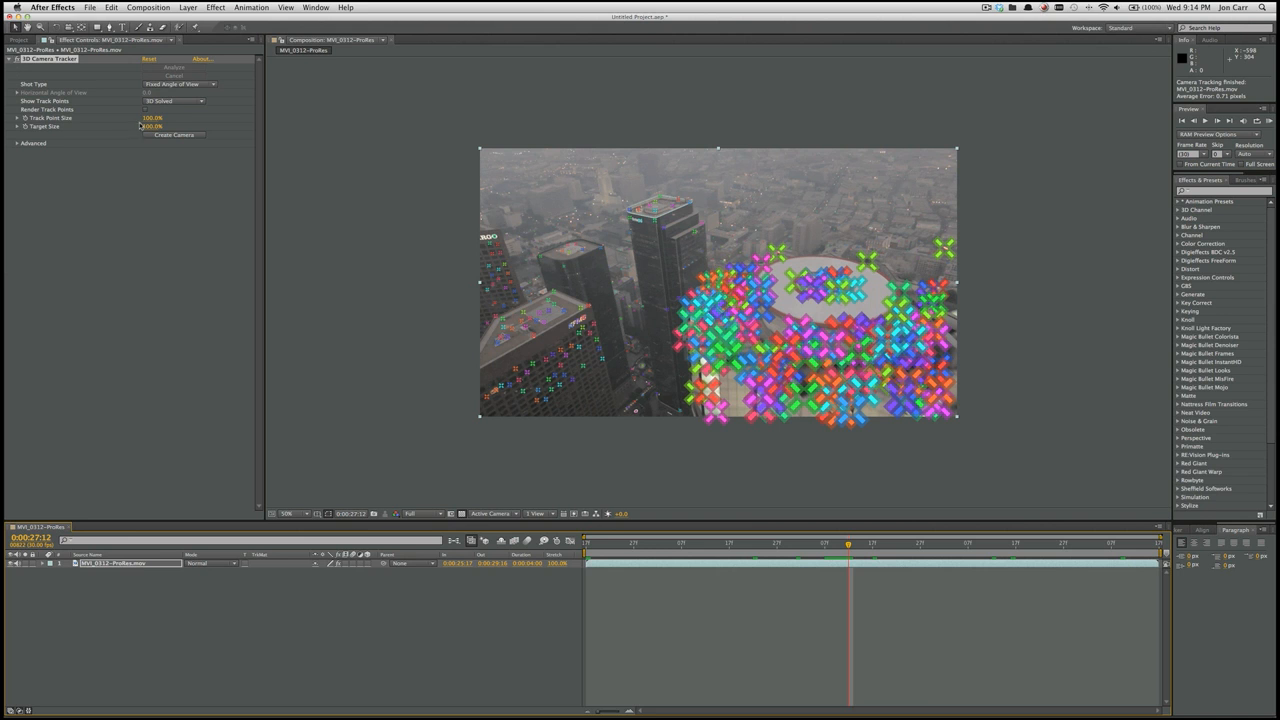
Set the 3D Camera Tracker's track point size to 51% and expand its advanced settings
drag(153, 121, 125, 118)
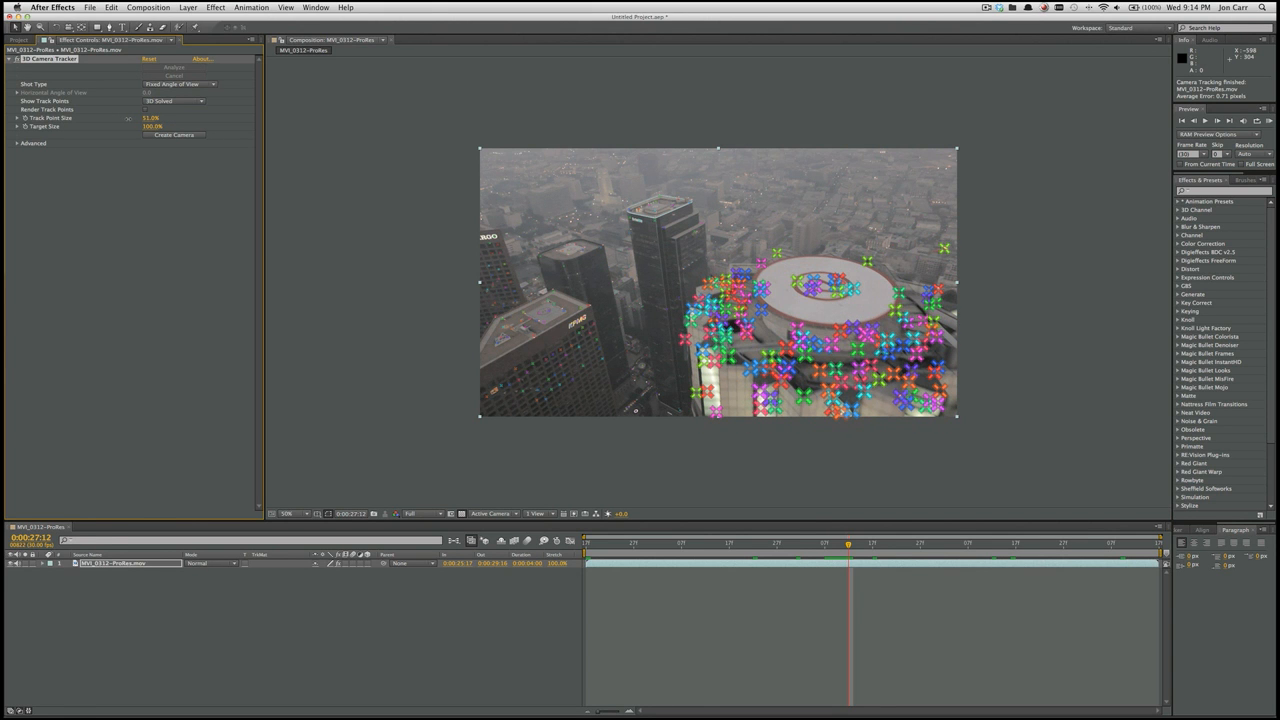
click(17, 144)
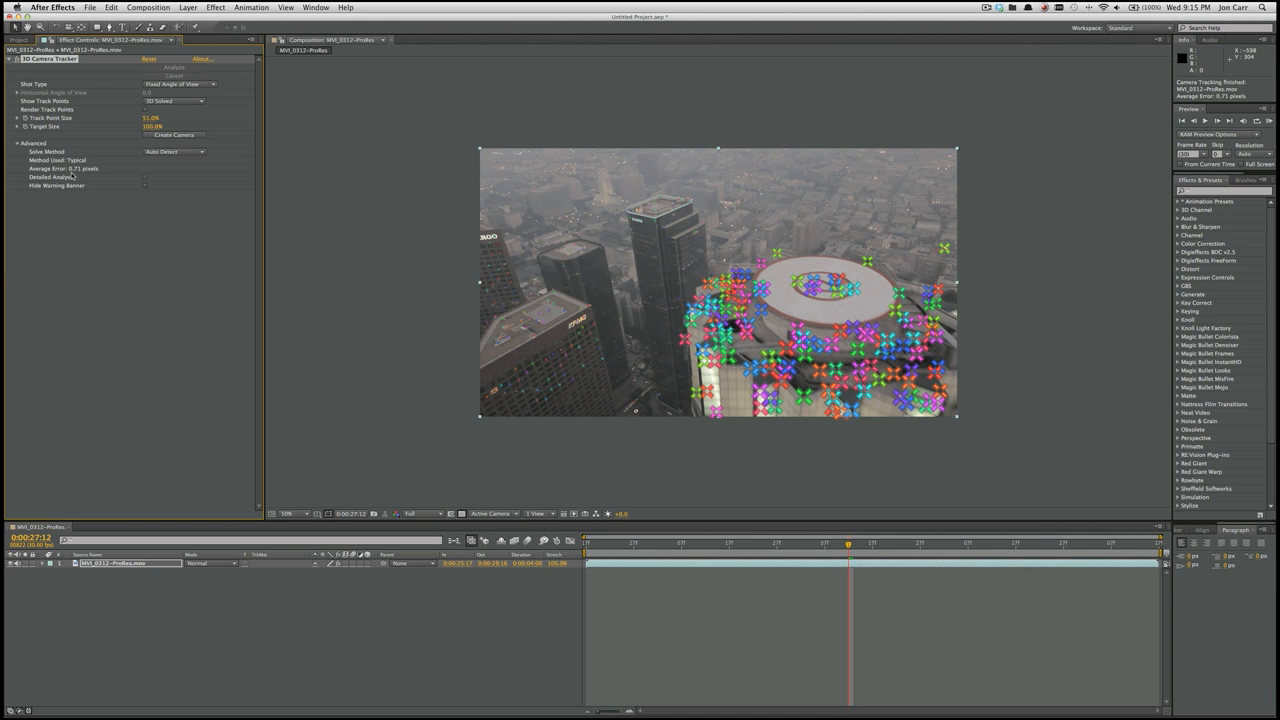
Display the 2D Source track points and set the track point size to 141%
click(166, 102)
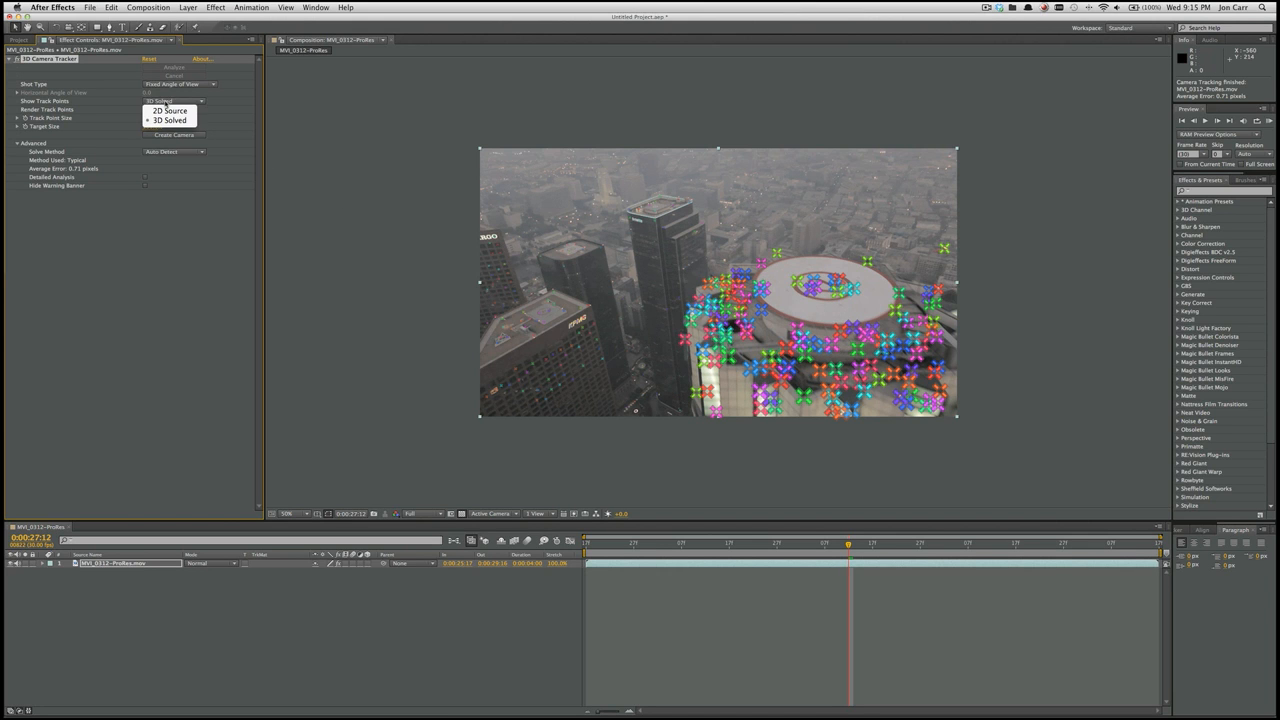
click(169, 110)
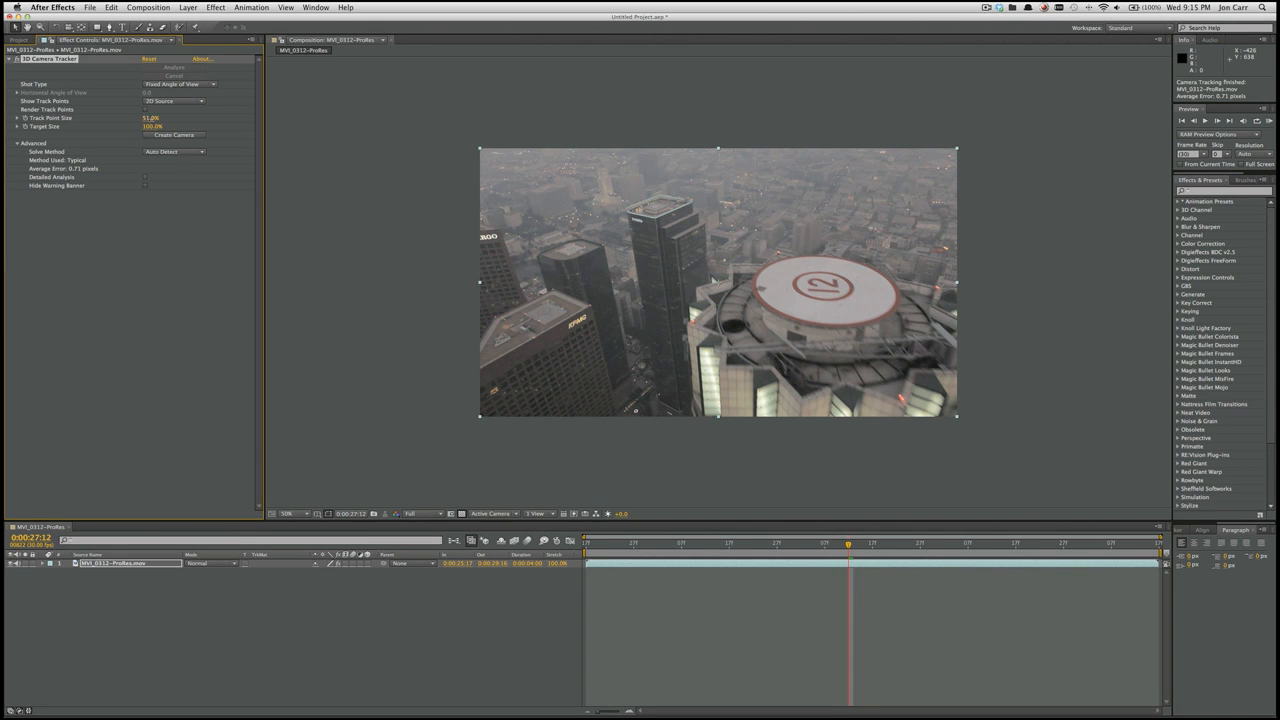
drag(169, 118, 180, 118)
click(806, 207)
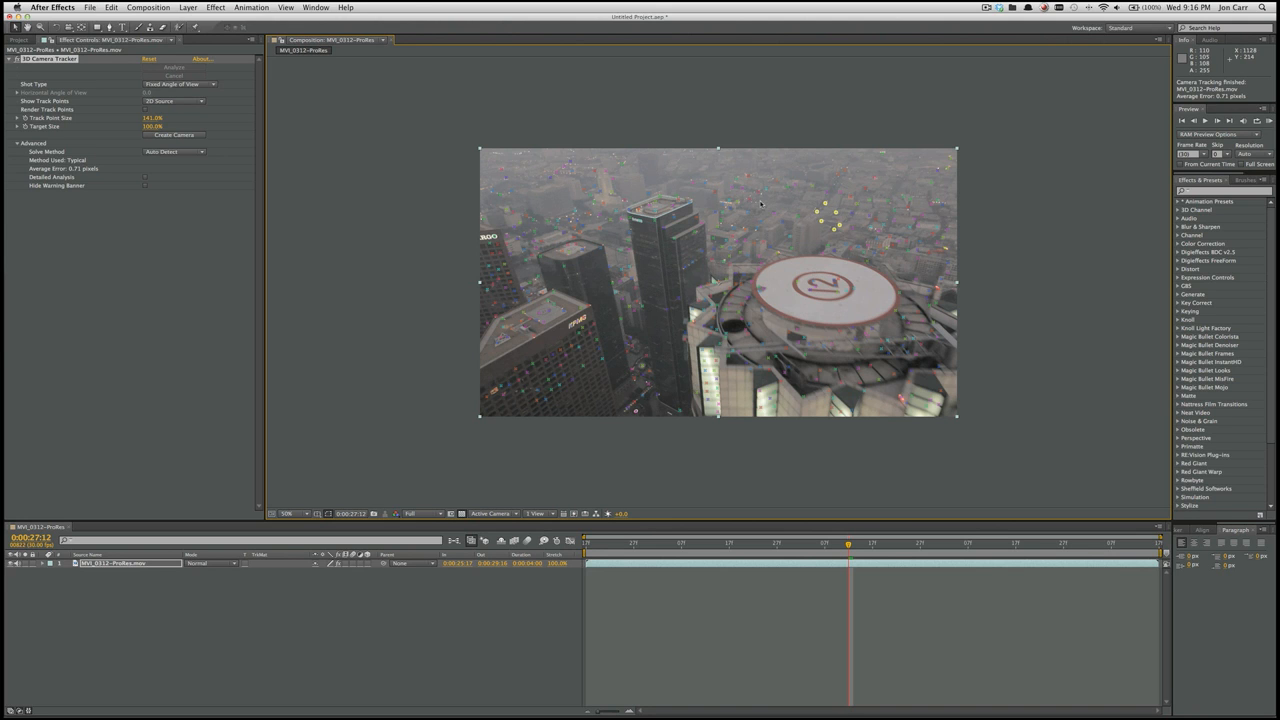
Review the tracker's shot type and solve method options without changing either setting
click(193, 86)
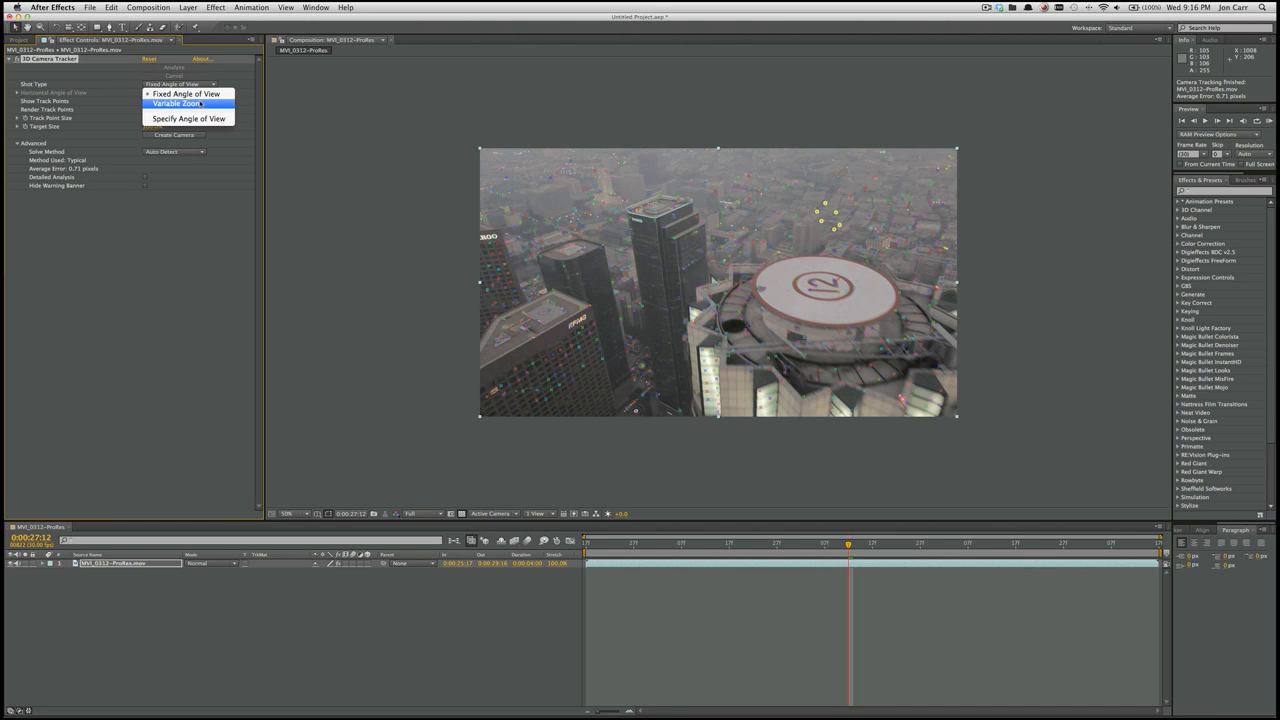
click(189, 197)
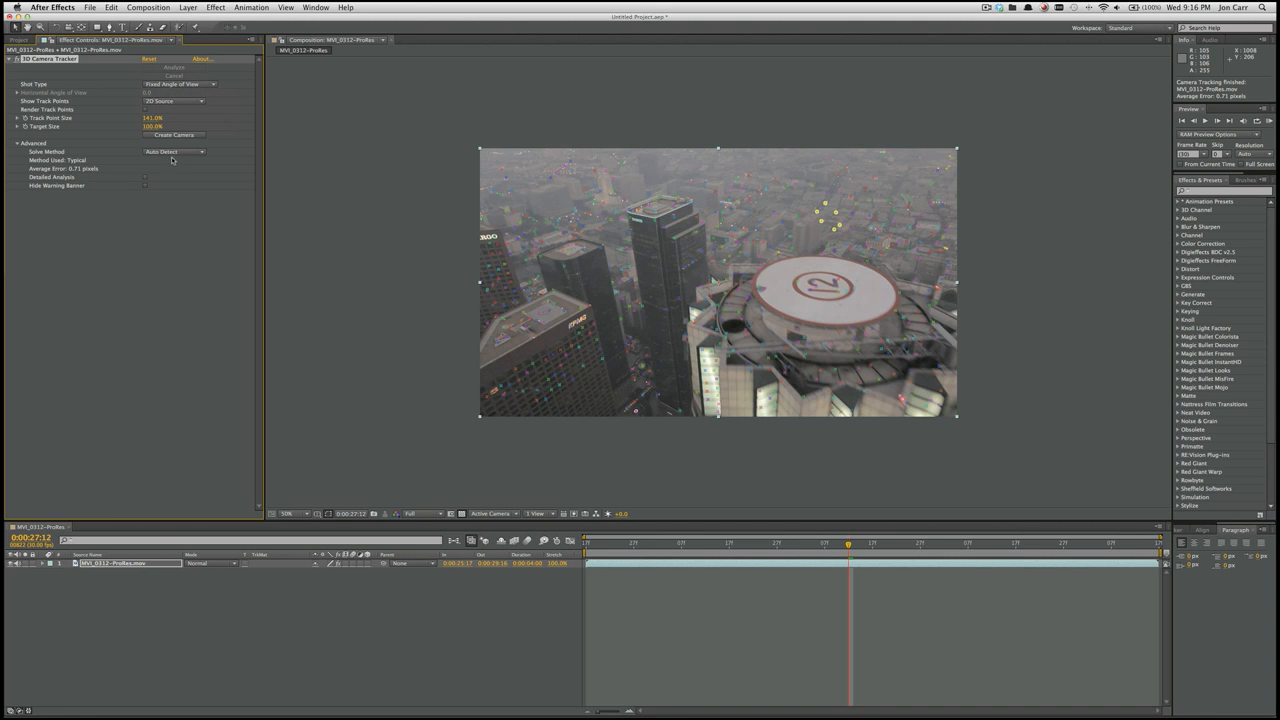
click(174, 152)
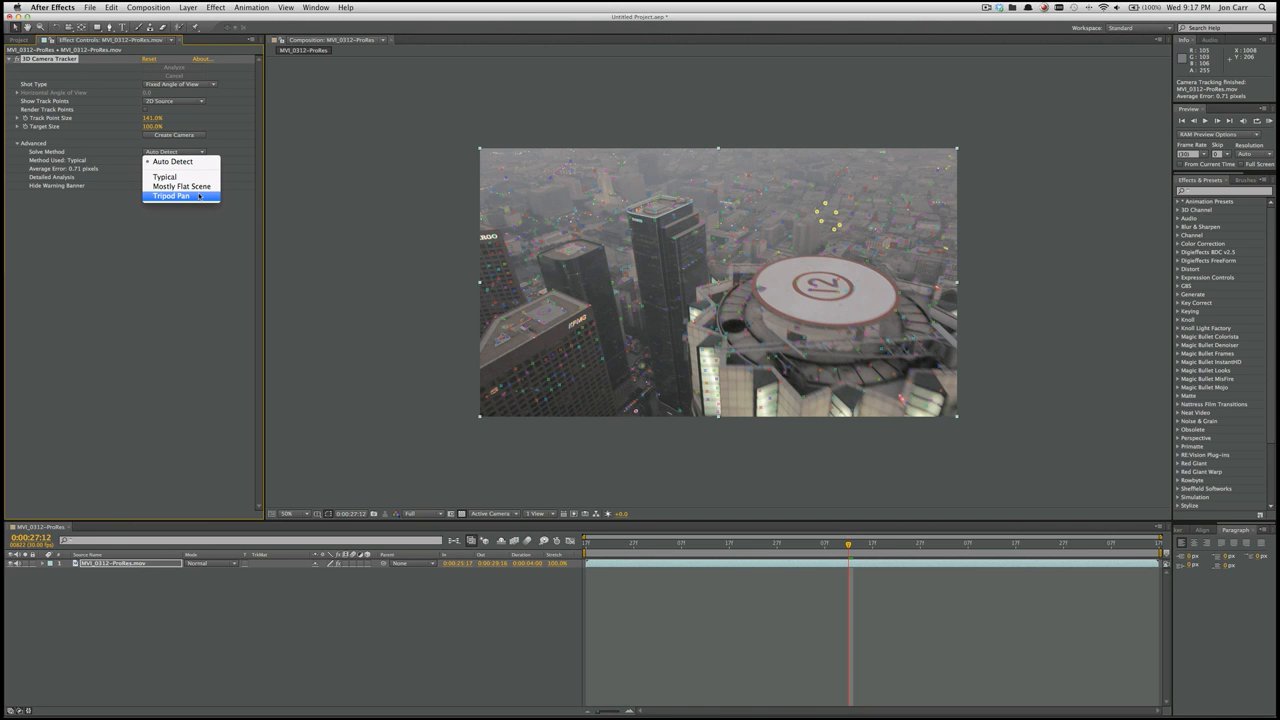
click(215, 224)
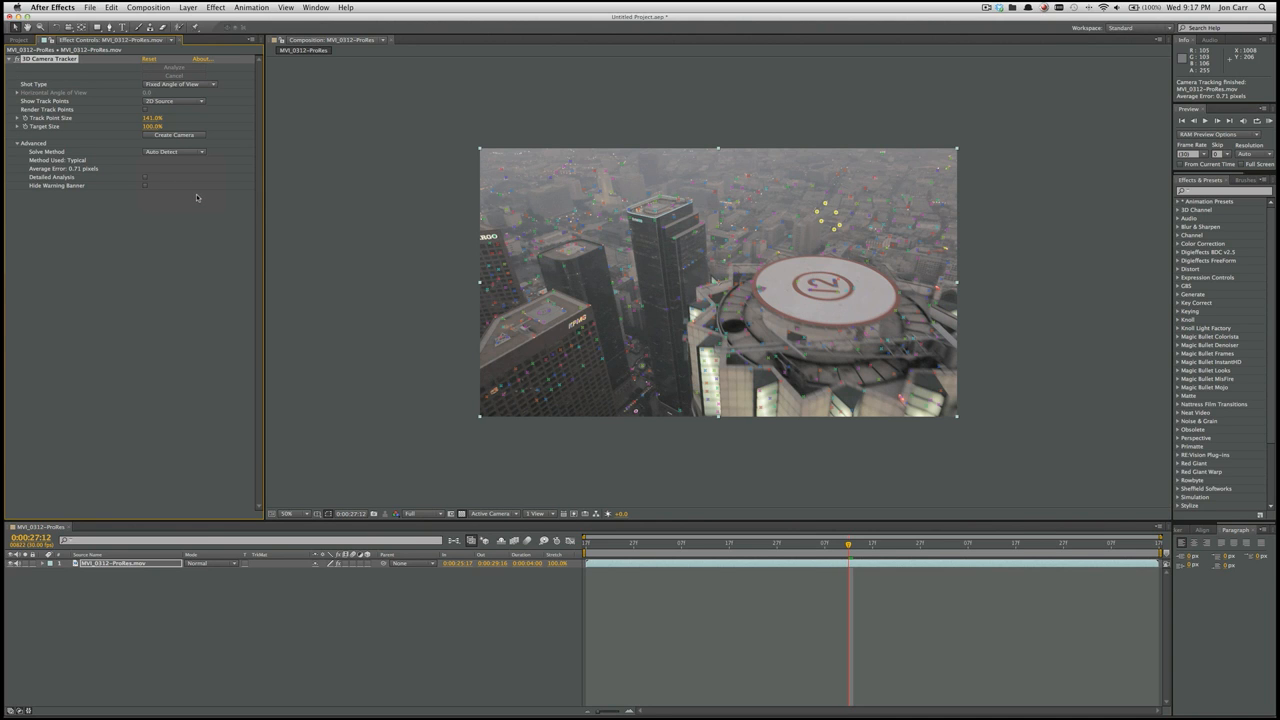
Try Specify Angle of View as the tracker's shot type, and return it to Fixed Angle of View
click(178, 86)
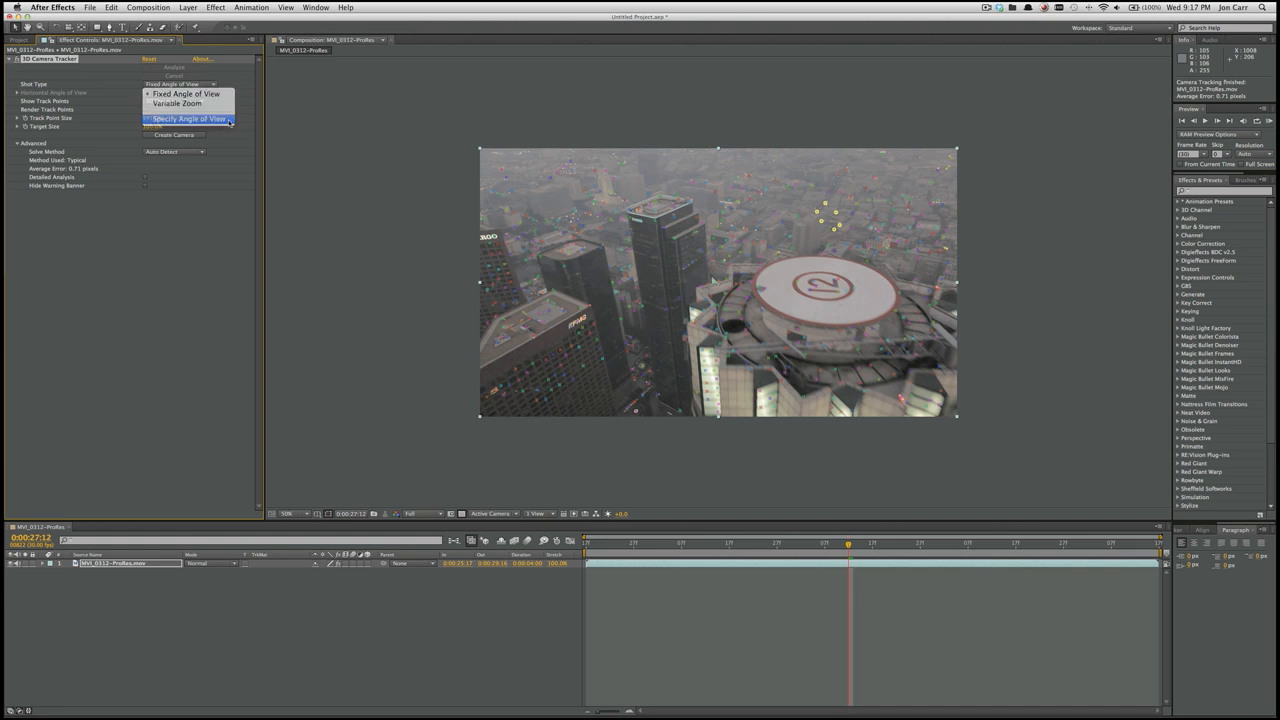
click(226, 119)
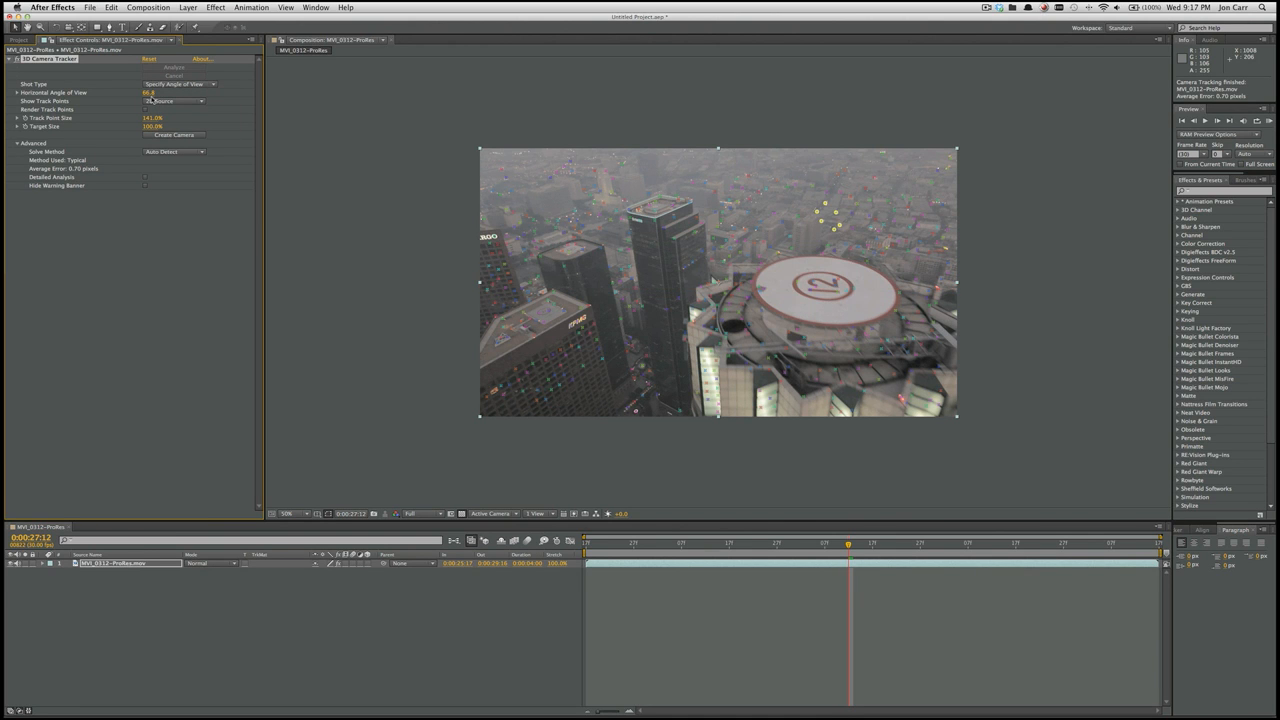
click(181, 86)
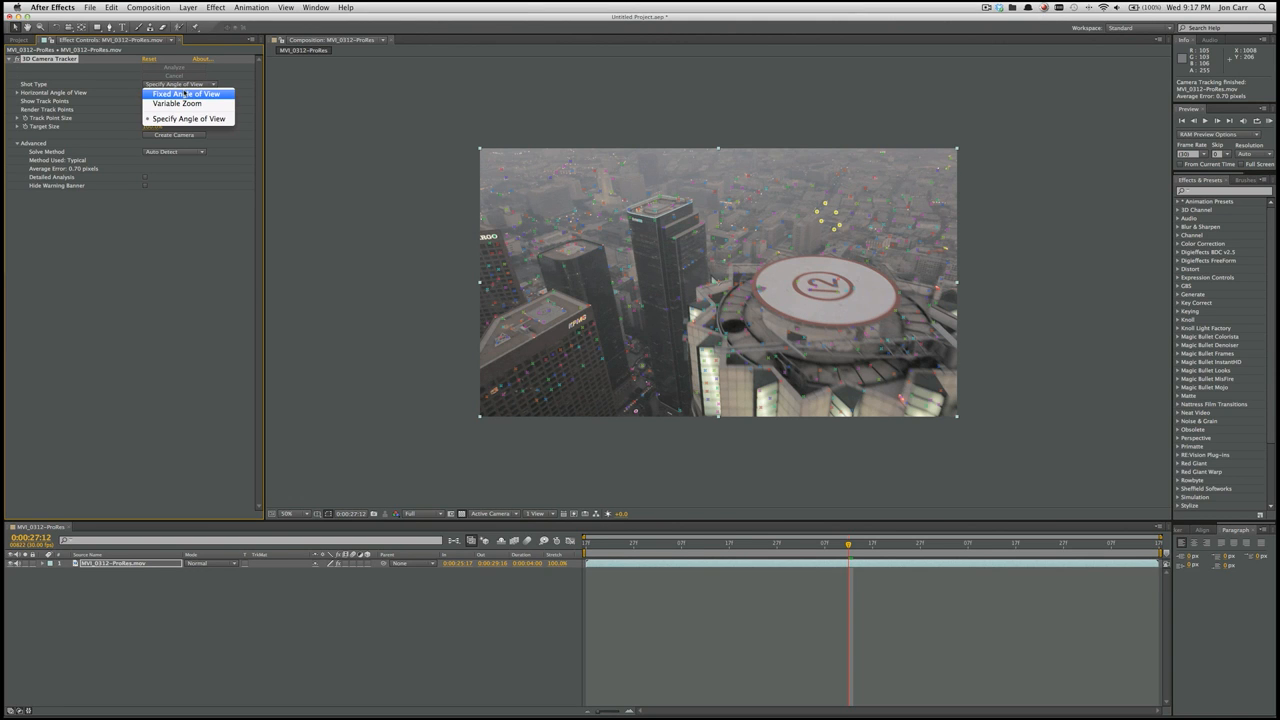
click(185, 93)
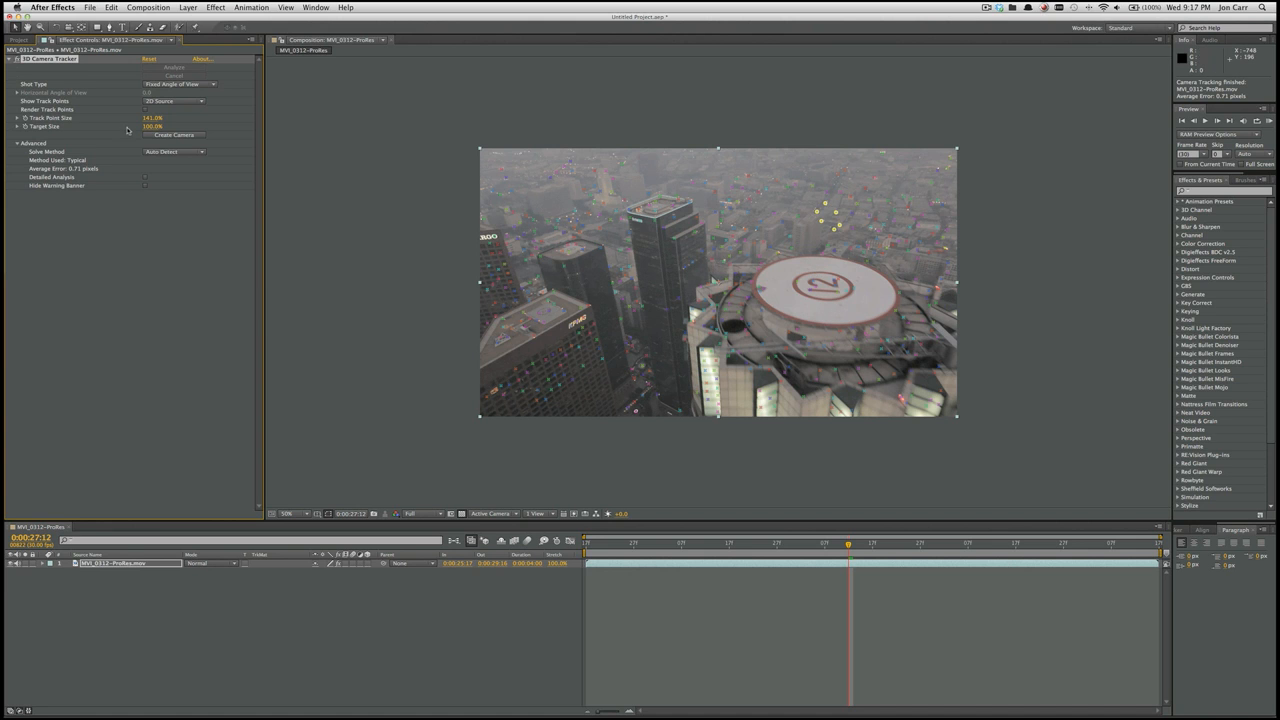
Display the 3D Solved track points and reduce the track point size to 63%
click(171, 101)
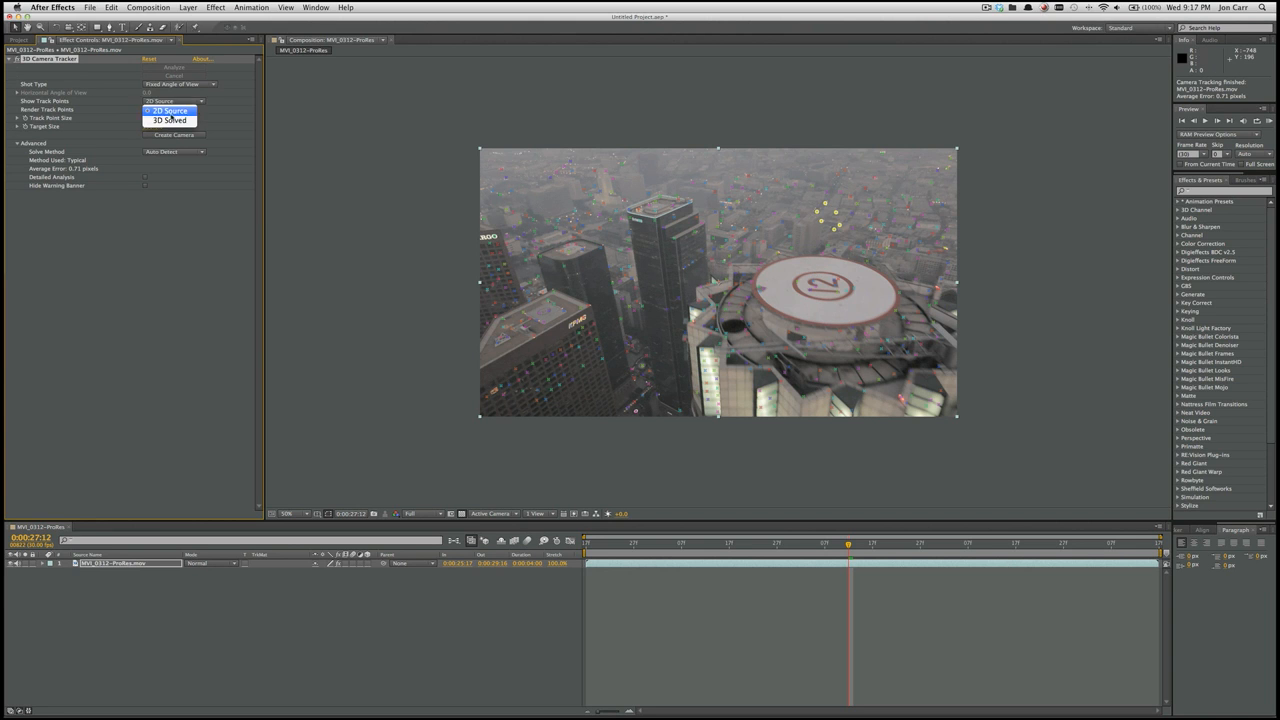
click(170, 120)
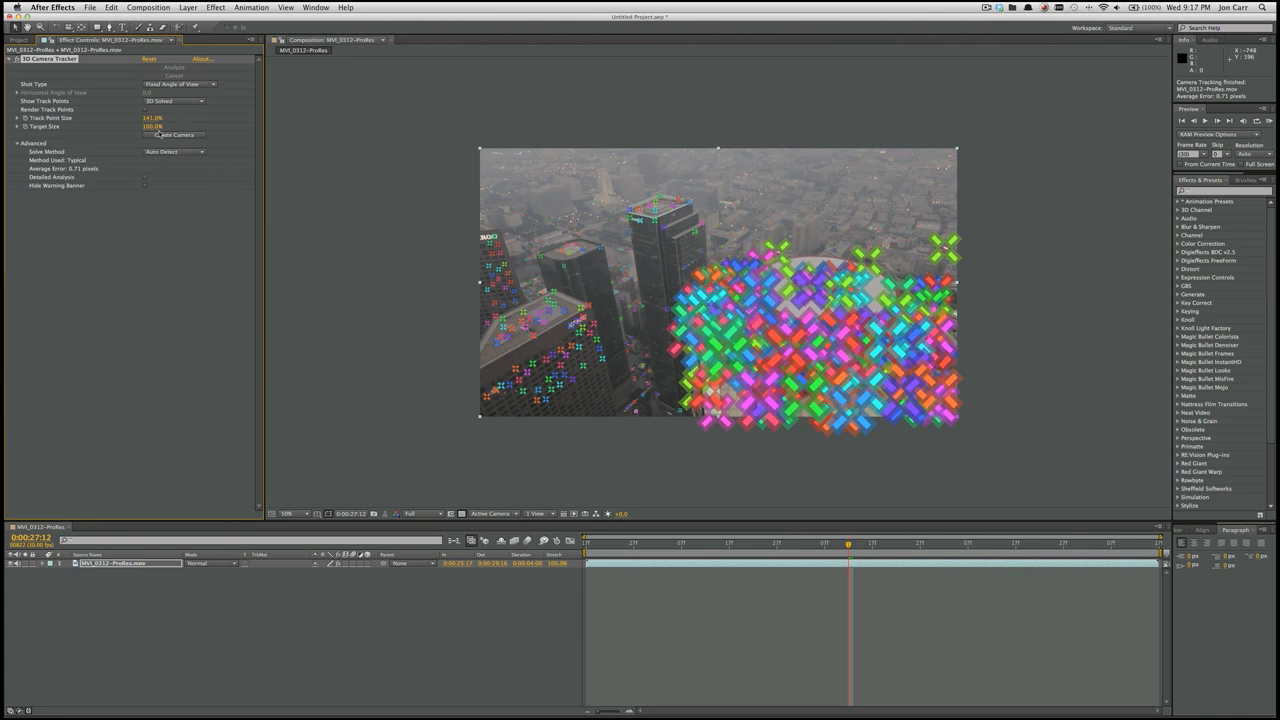
drag(146, 118, 107, 118)
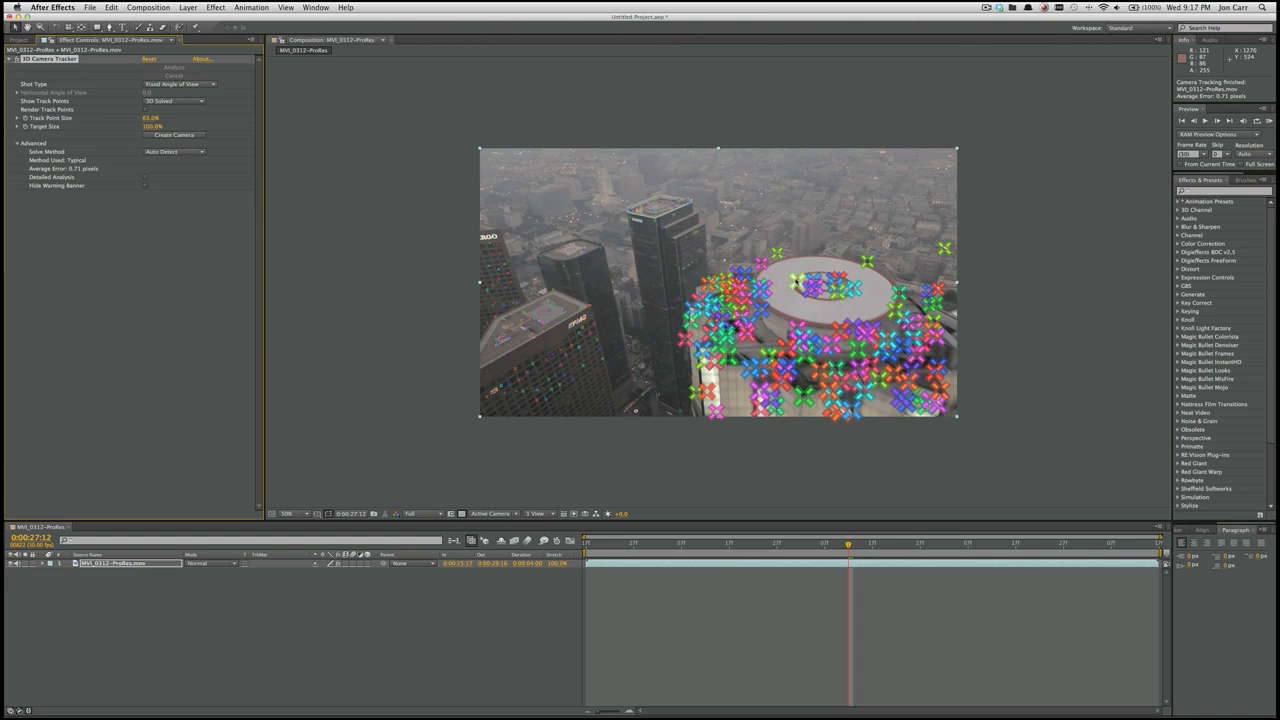
Select the track points in the middle of the helipad and create a text layer and camera from them
click(795, 279)
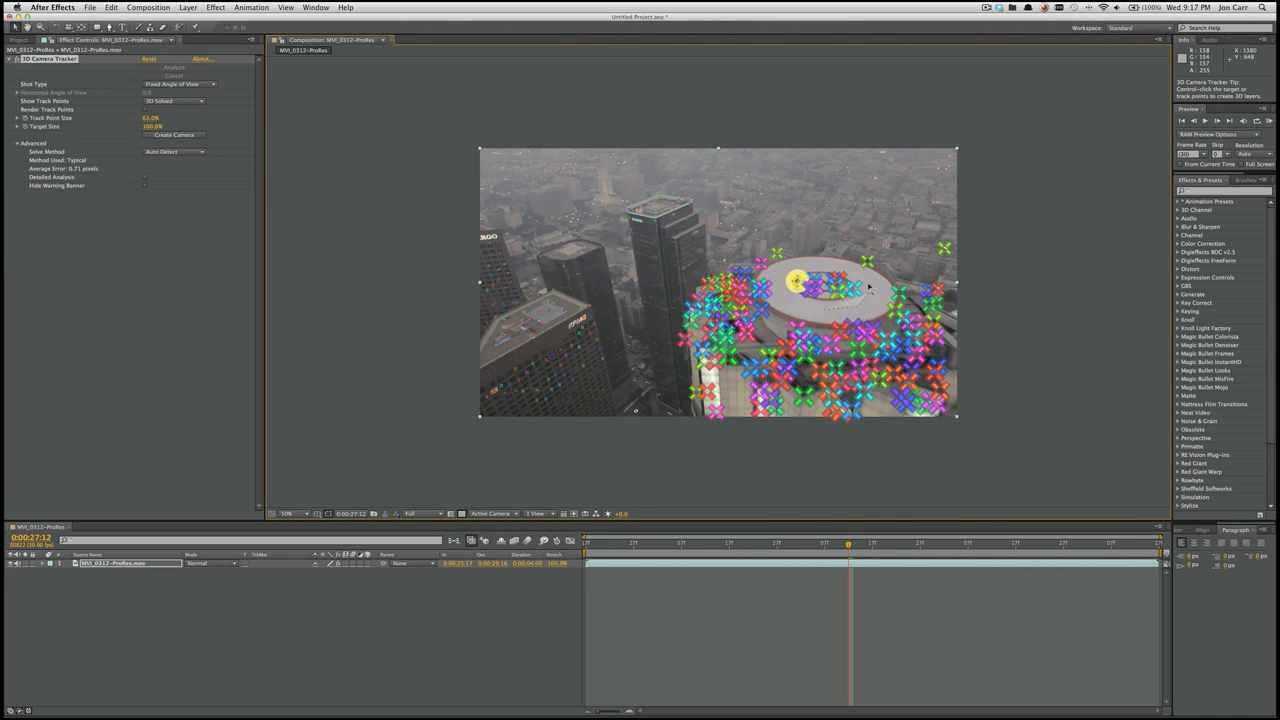
mouse_move(847, 269)
mouse_down()
mouse_move(798, 265)
mouse_move(788, 281)
mouse_move(799, 294)
mouse_up()
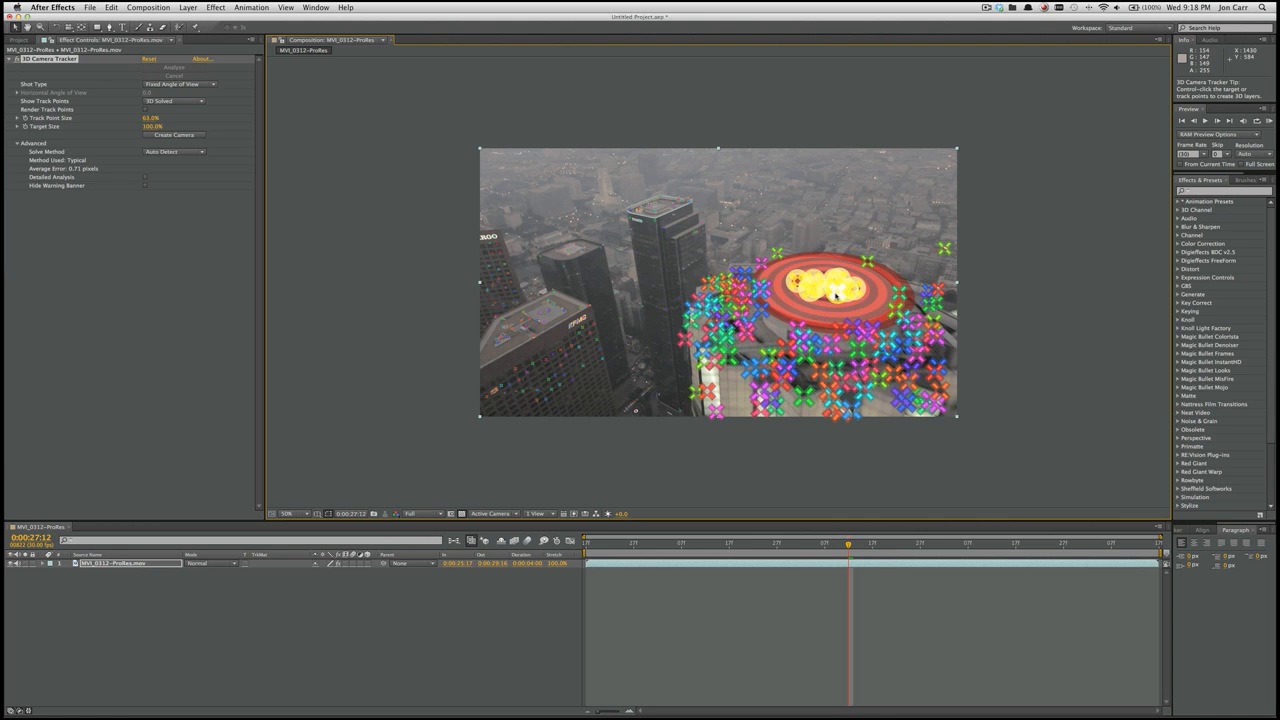
right_click(836, 296)
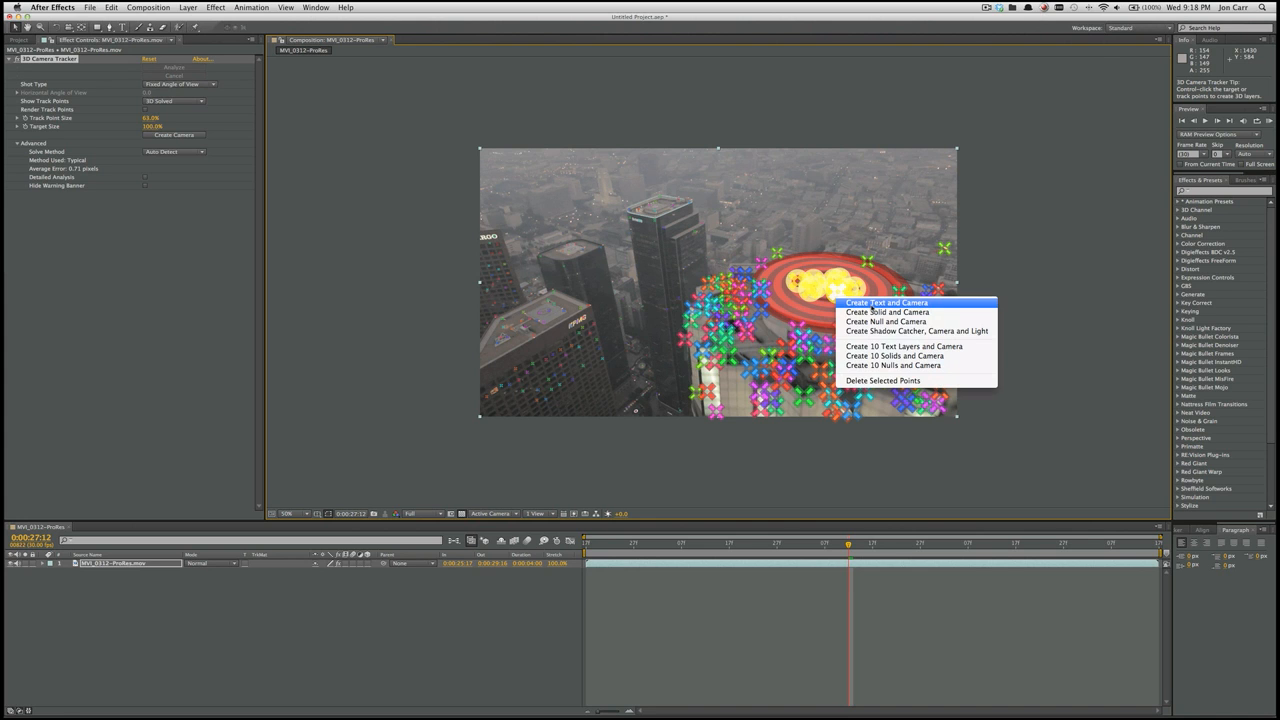
click(872, 303)
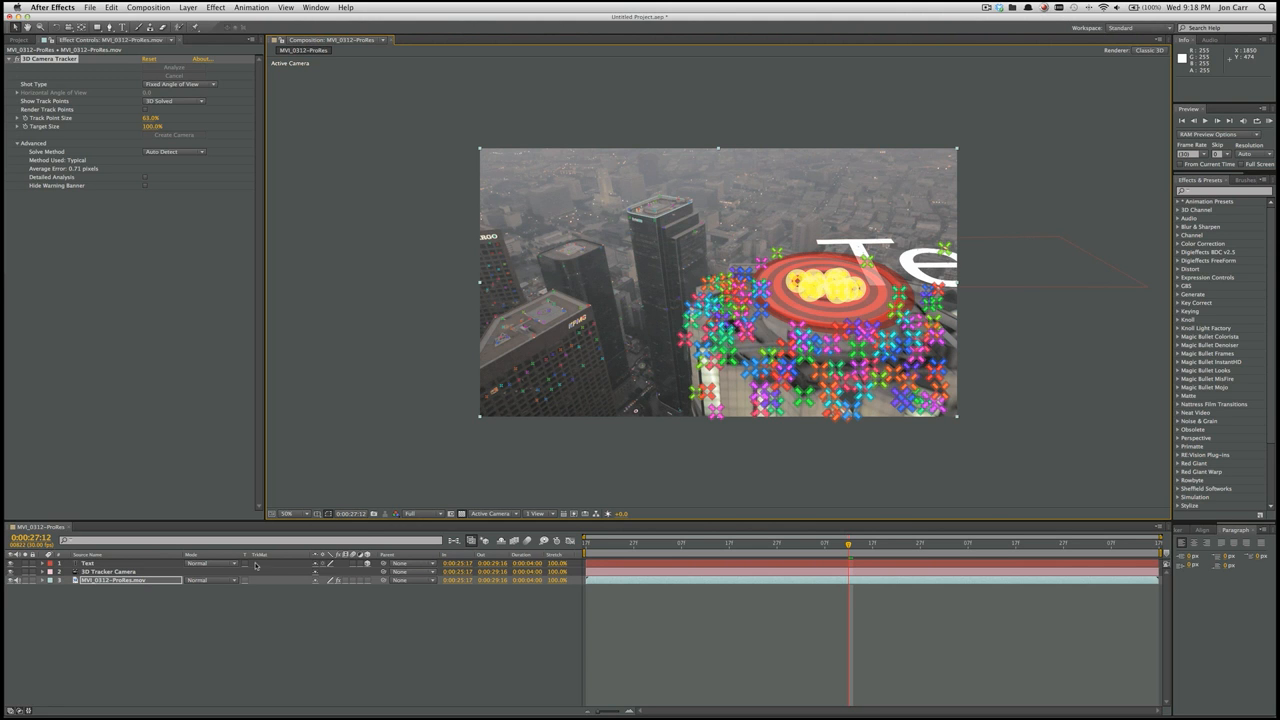
Select the Text layer and move it along its X axis so the word is centred over the helipad
click(251, 627)
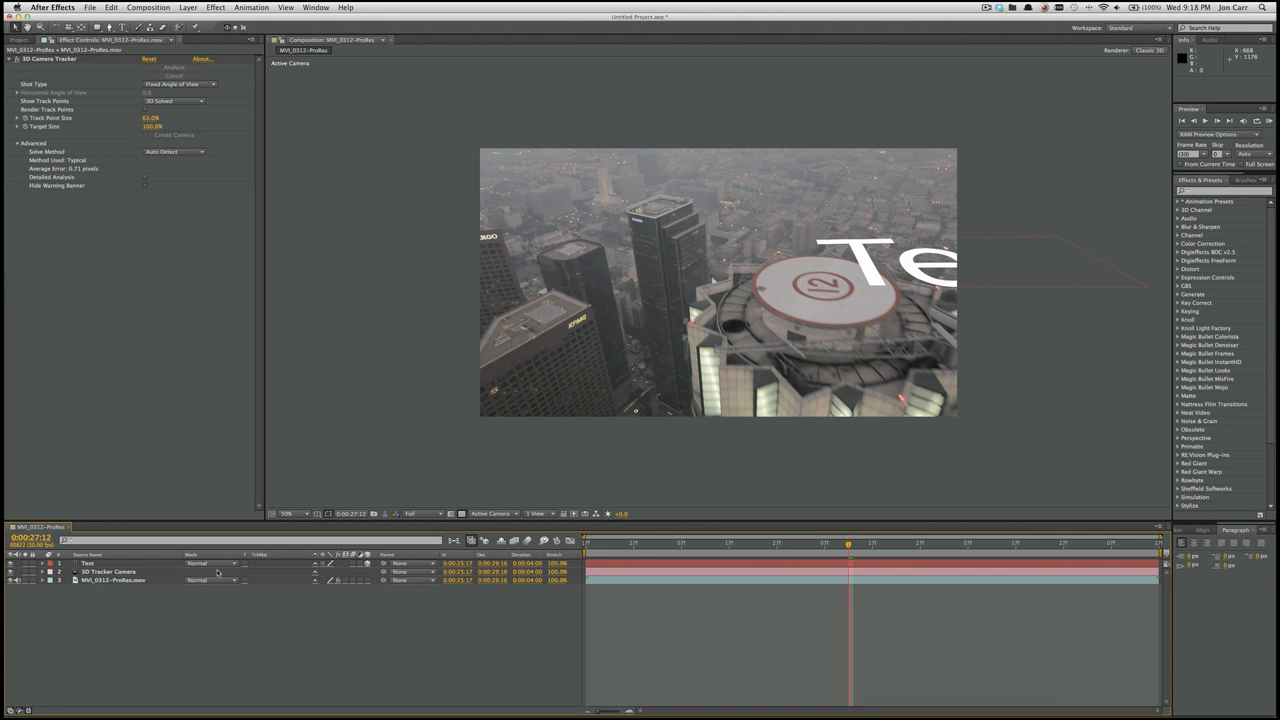
click(143, 572)
click(135, 564)
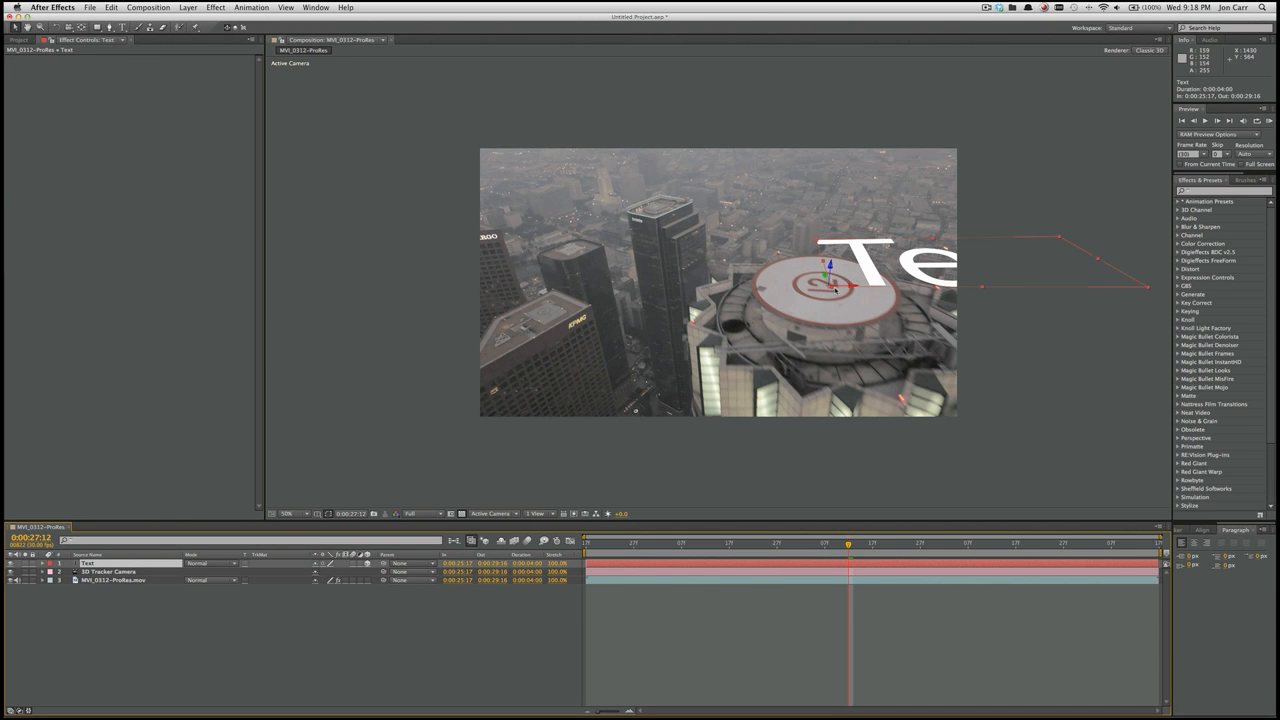
drag(858, 288, 585, 310)
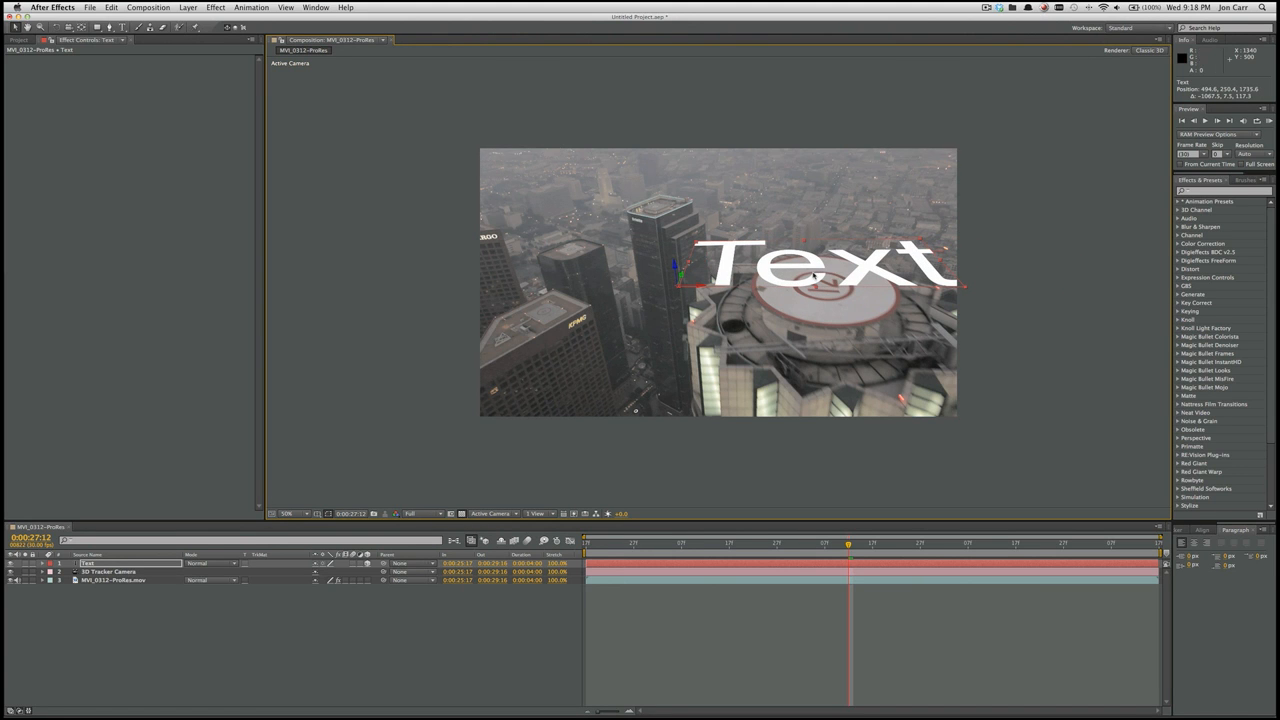
Replace the text layer's word with "Los Angeles"
key(ctrl+t)
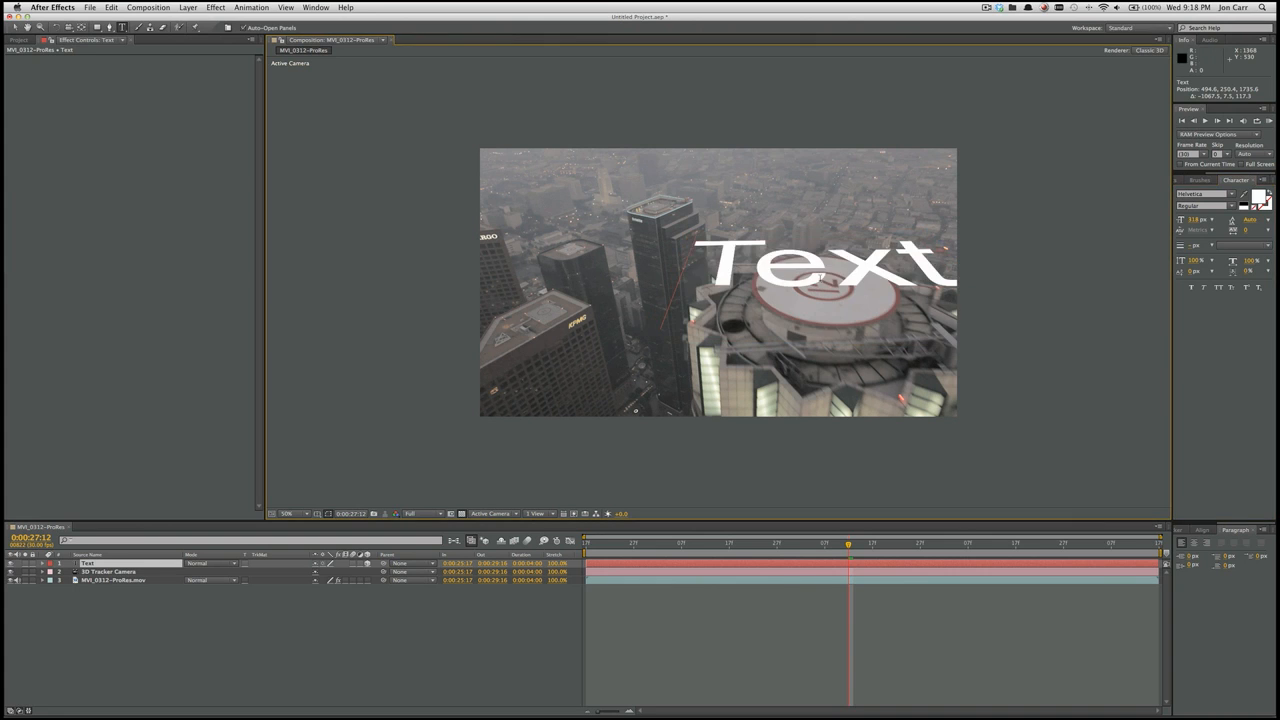
key(BackSpace)
text(Los)
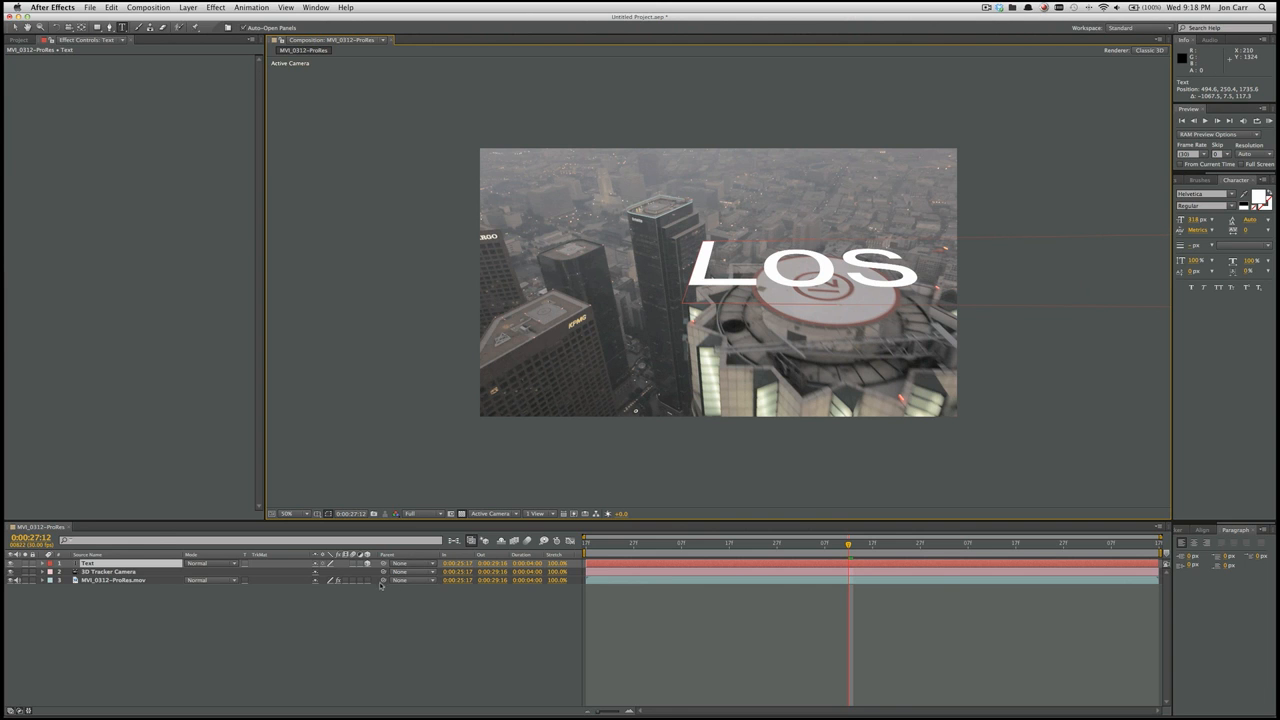
click(138, 627)
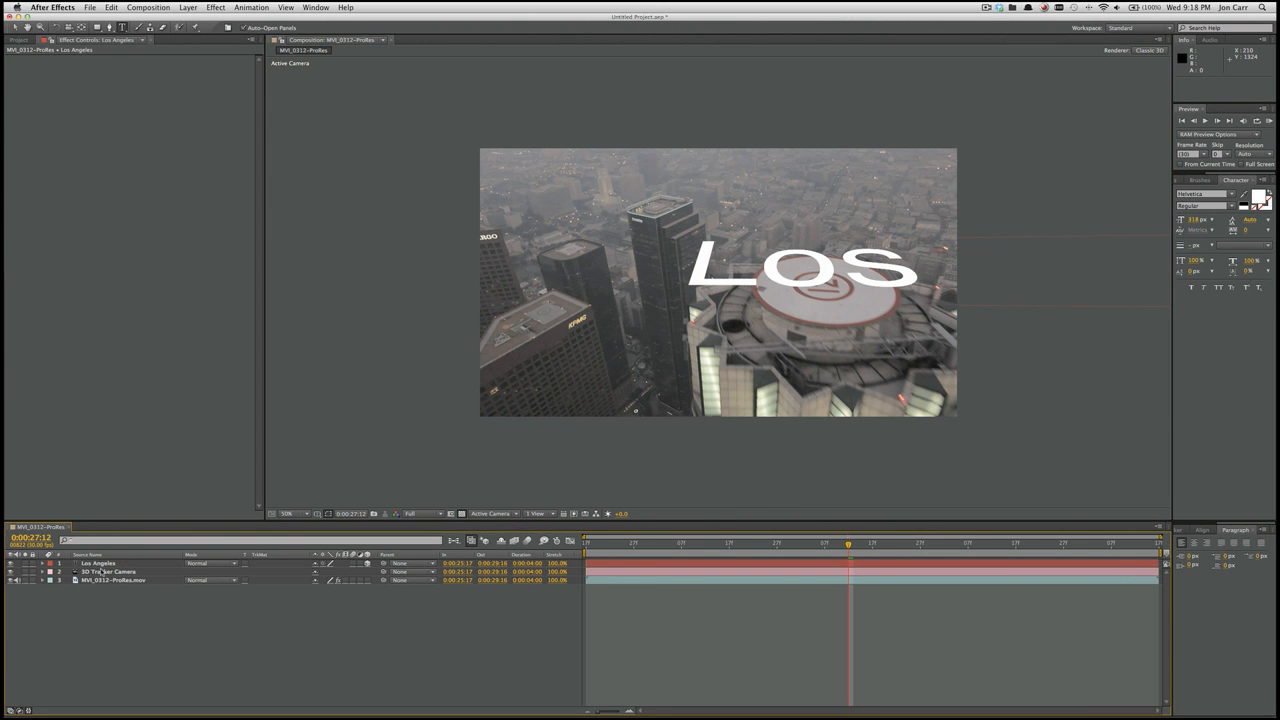
Reduce the Los Angeles text layer's scale to about 71.6% on all three axes
click(100, 570)
click(98, 563)
key(s)
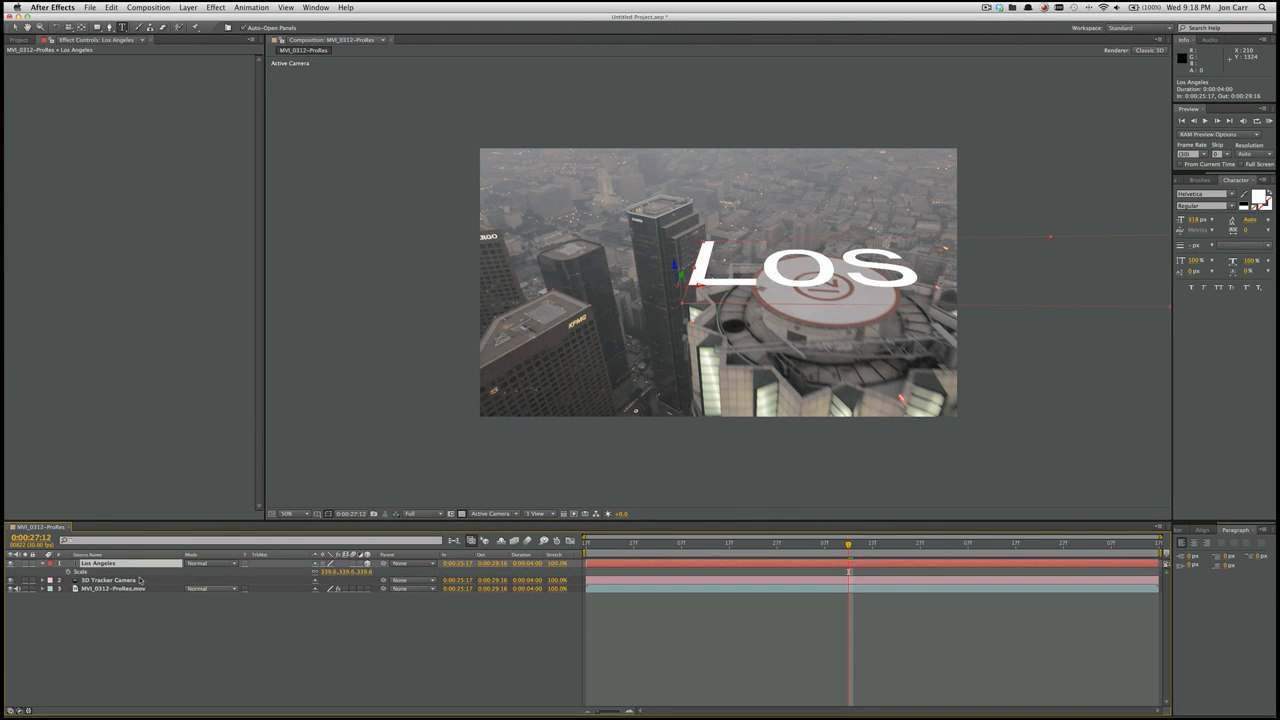
drag(334, 575, 200, 578)
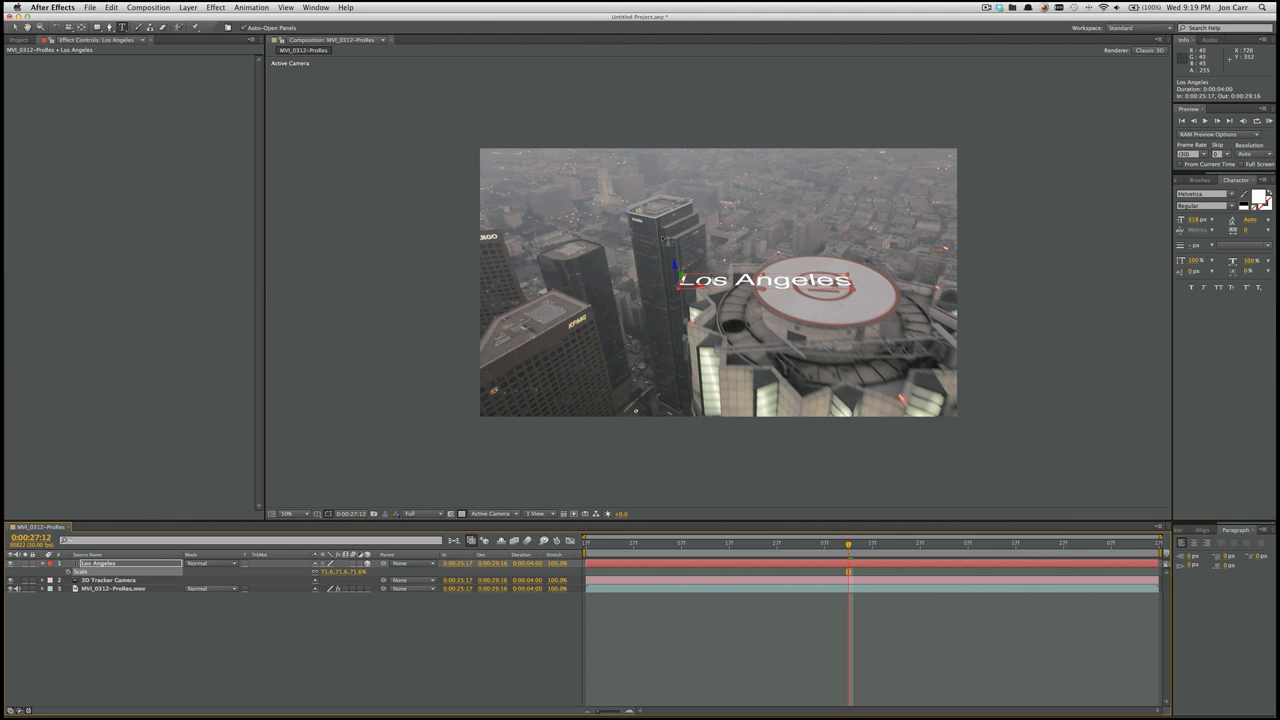
click(416, 664)
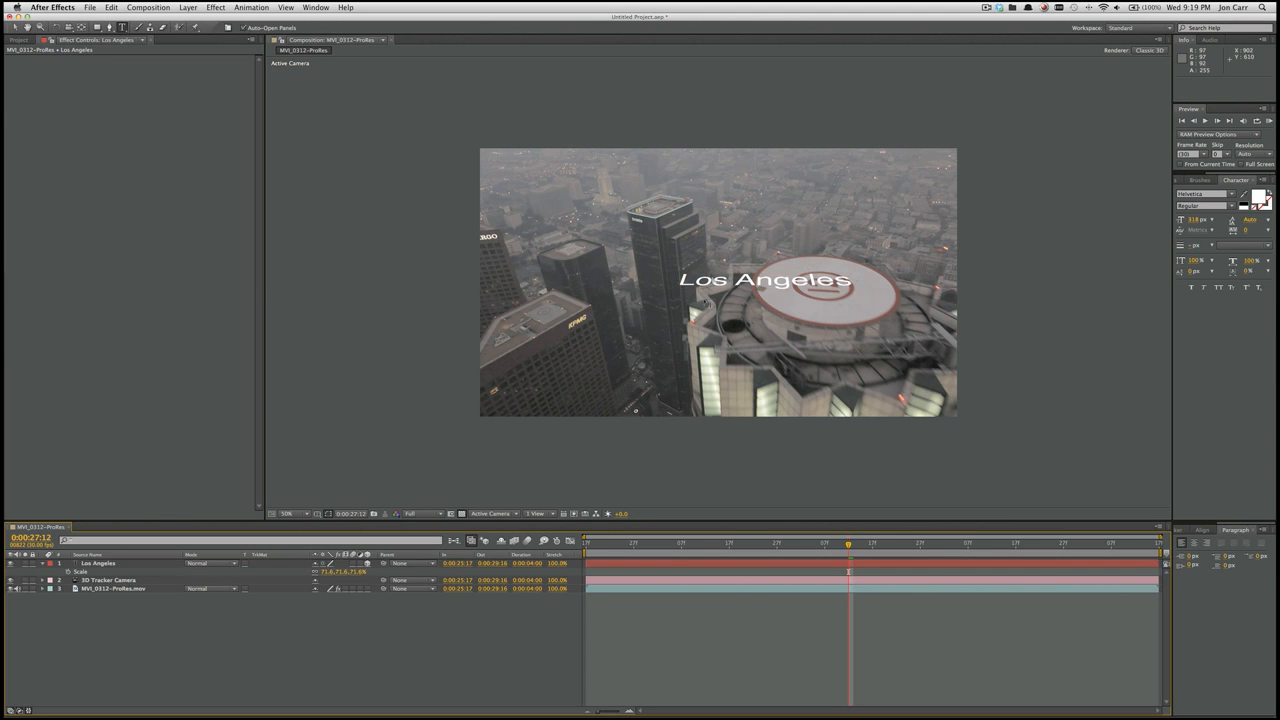
Move the Los Angeles text along its X axis to an X position of about 932, centring it over the helipad
key(v)
click(692, 286)
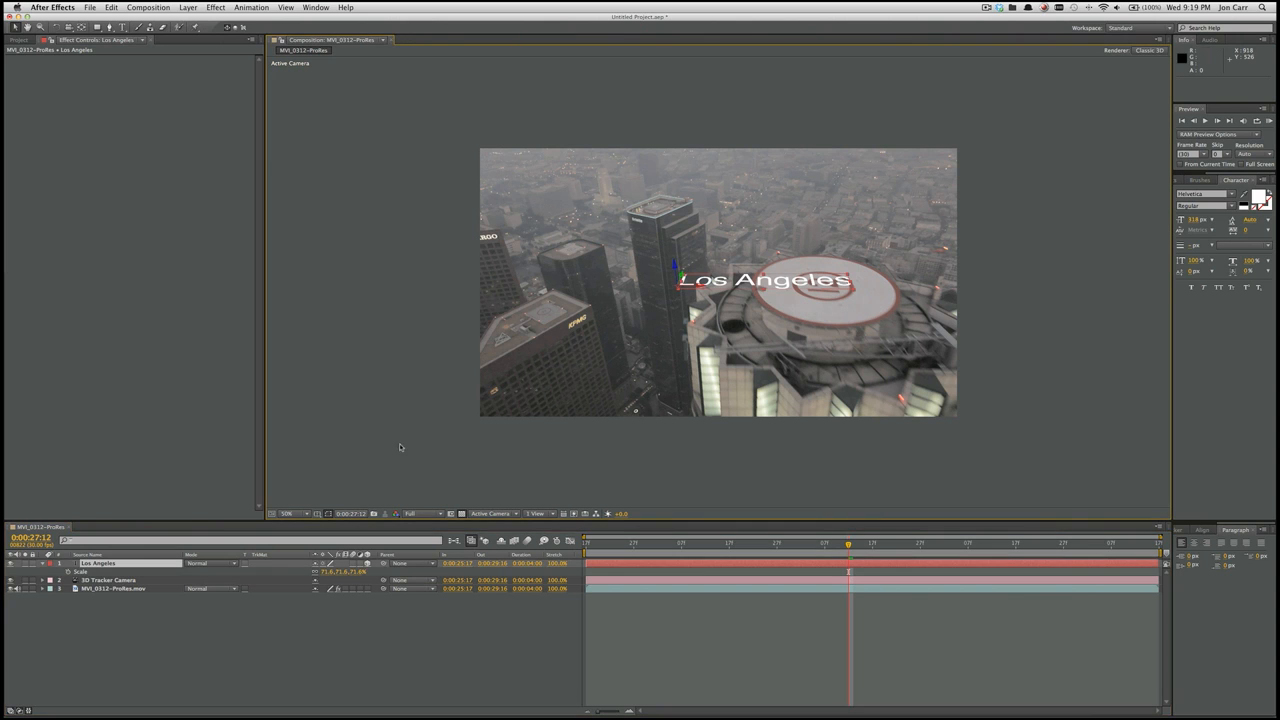
drag(703, 287, 810, 304)
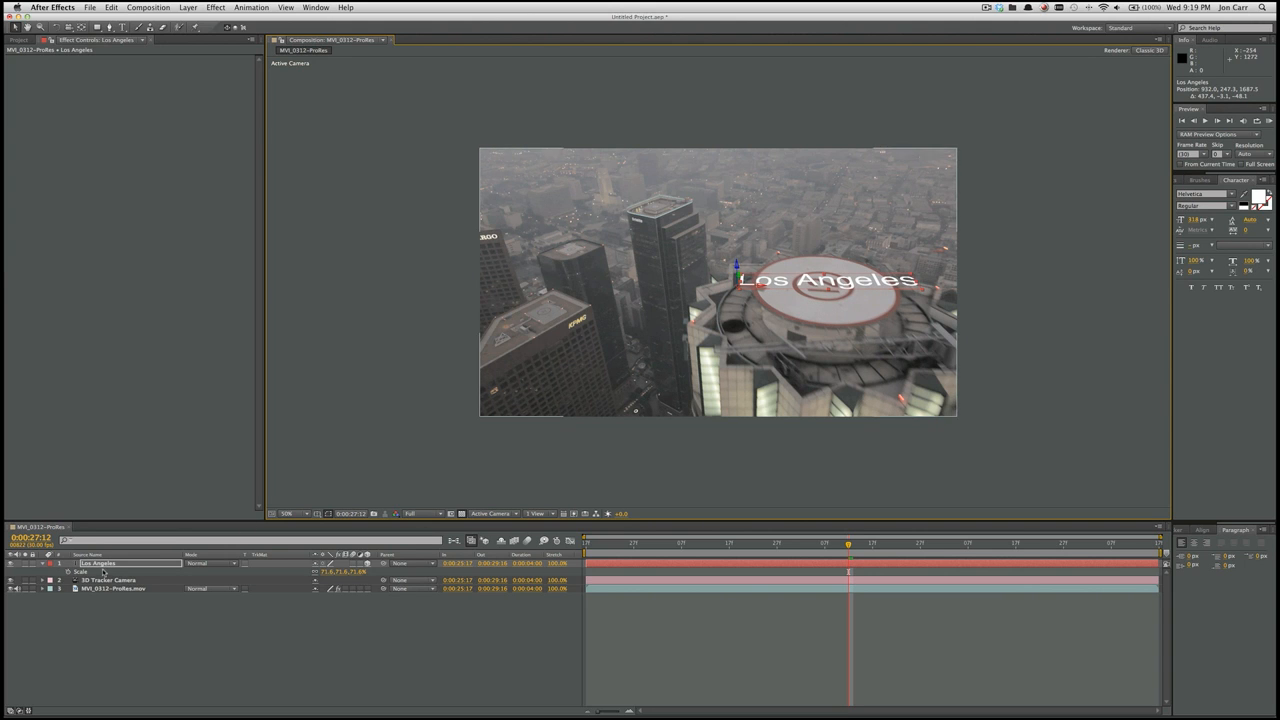
Stand the Los Angeles text upright by setting its X Rotation to 90°
click(101, 566)
click(43, 564)
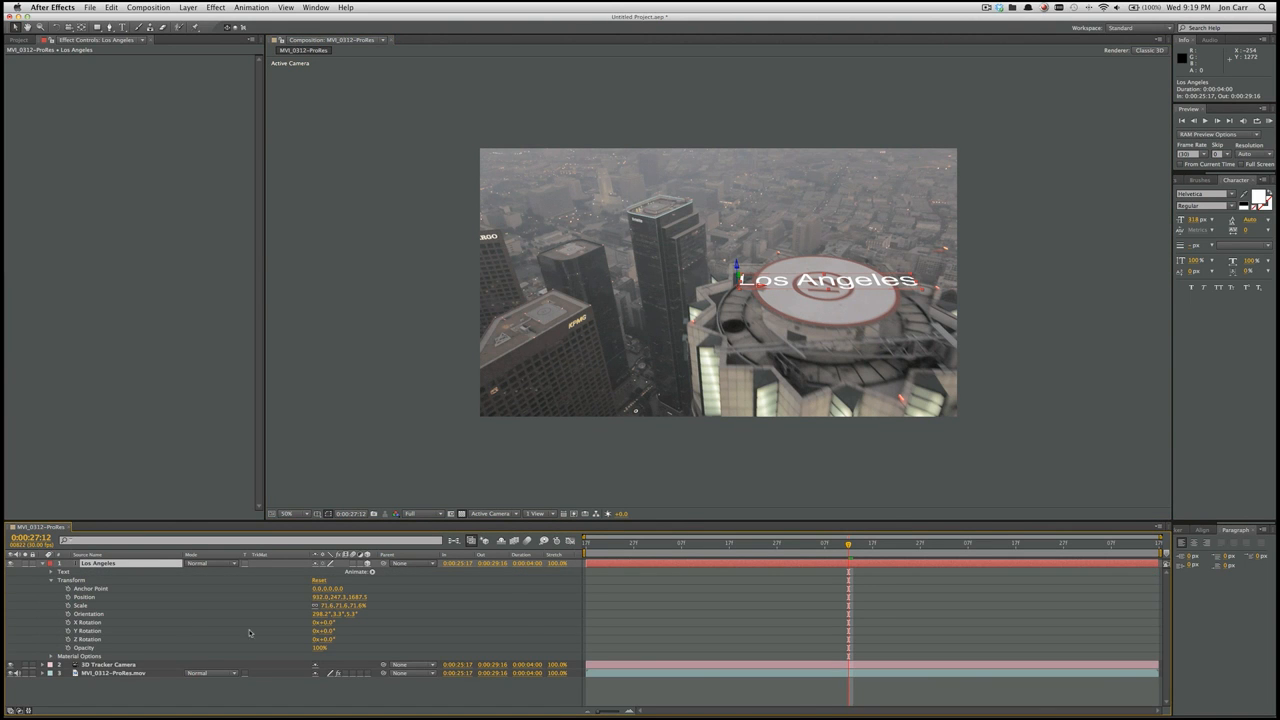
drag(322, 622, 347, 627)
click(330, 624)
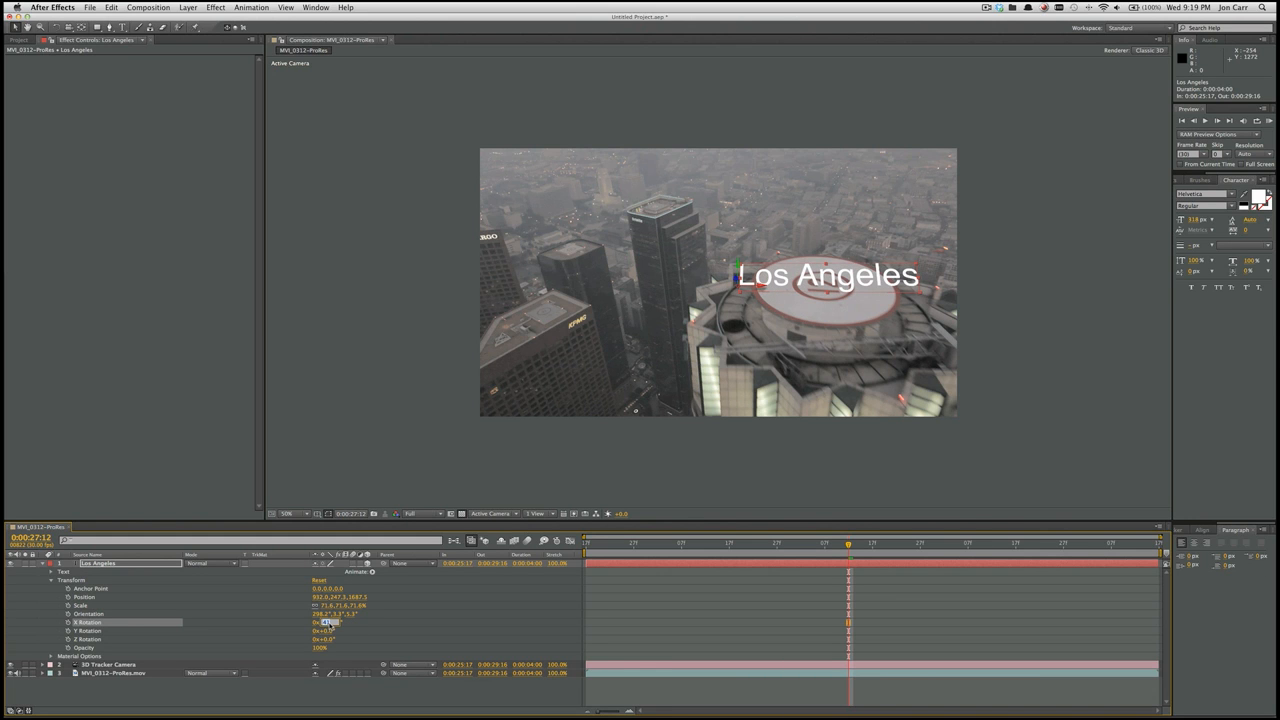
text(90)
key(Return)
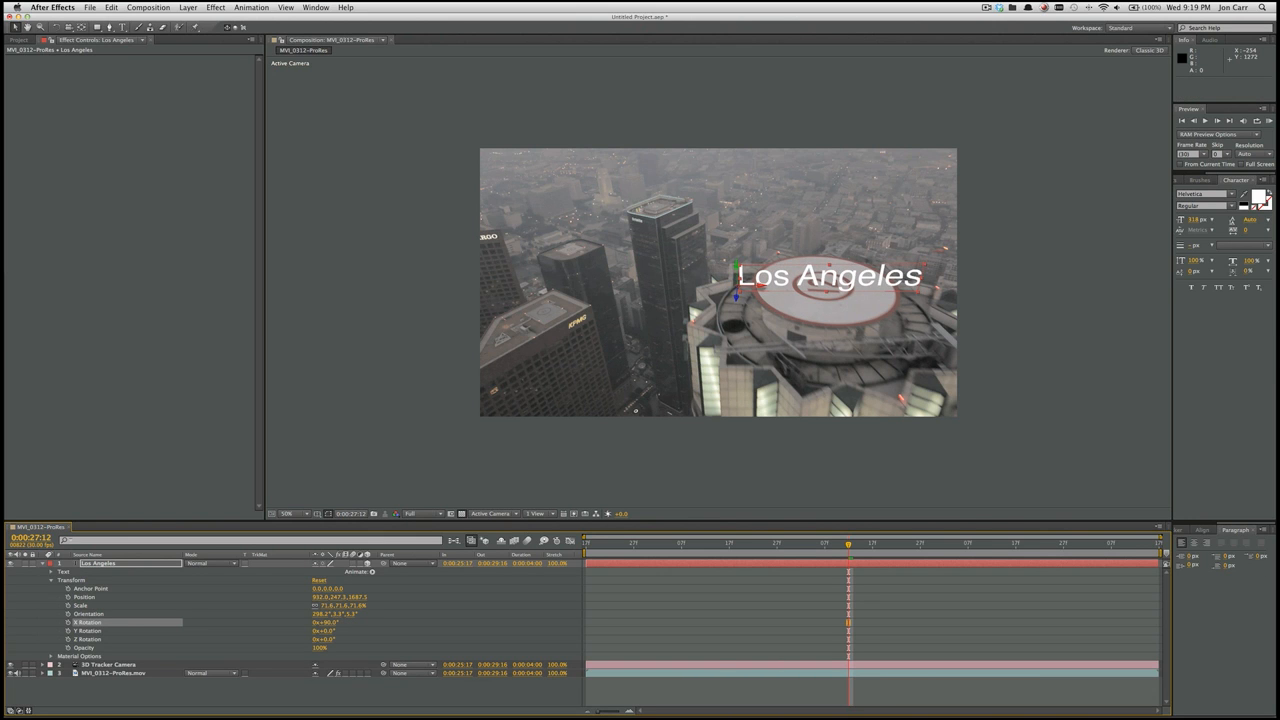
Go to 0:00:28:18 and raise the Los Angeles text along its vertical axis so it sits just above the helipad, then collapse its properties
drag(838, 543, 1020, 545)
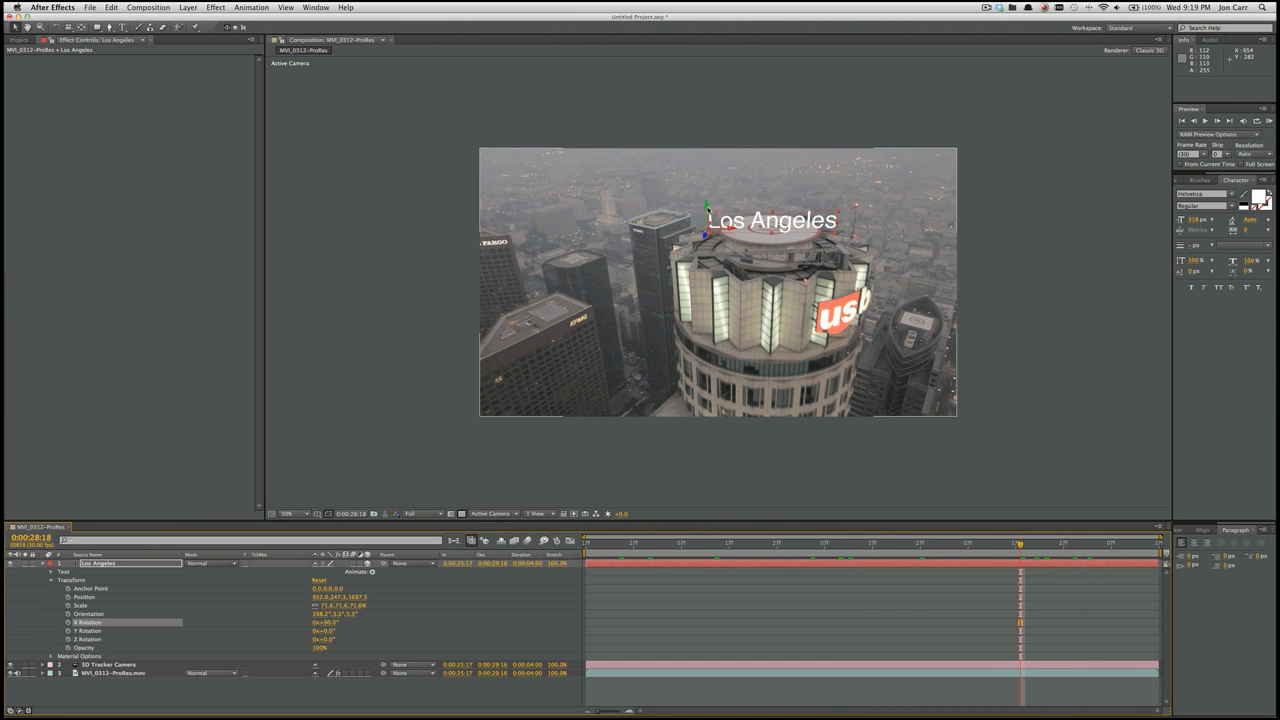
drag(708, 208, 708, 204)
drag(709, 201, 709, 196)
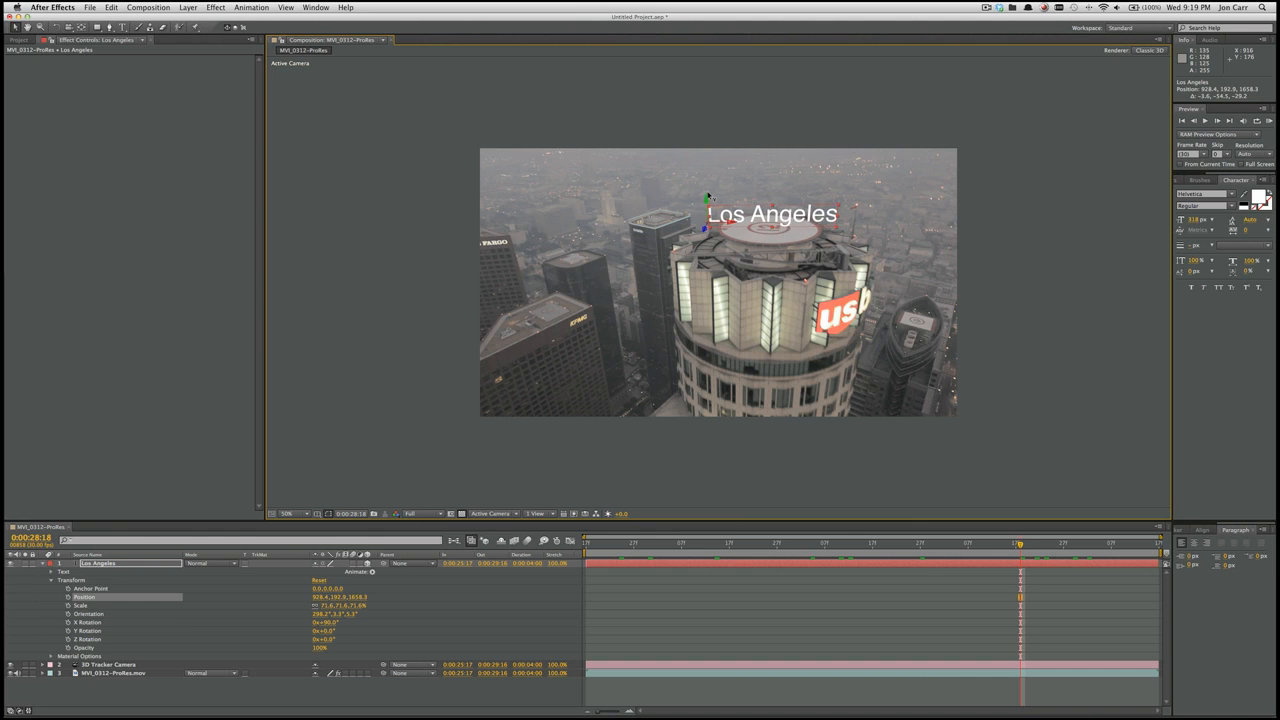
click(913, 451)
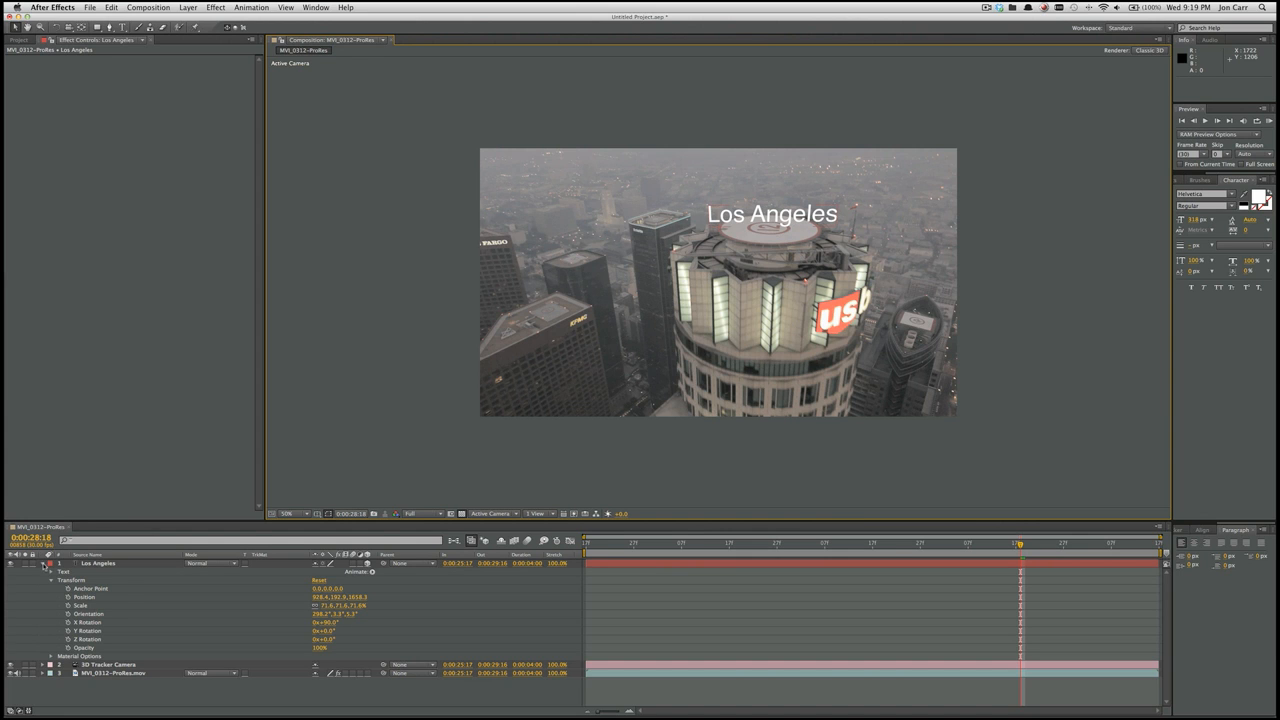
key(u)
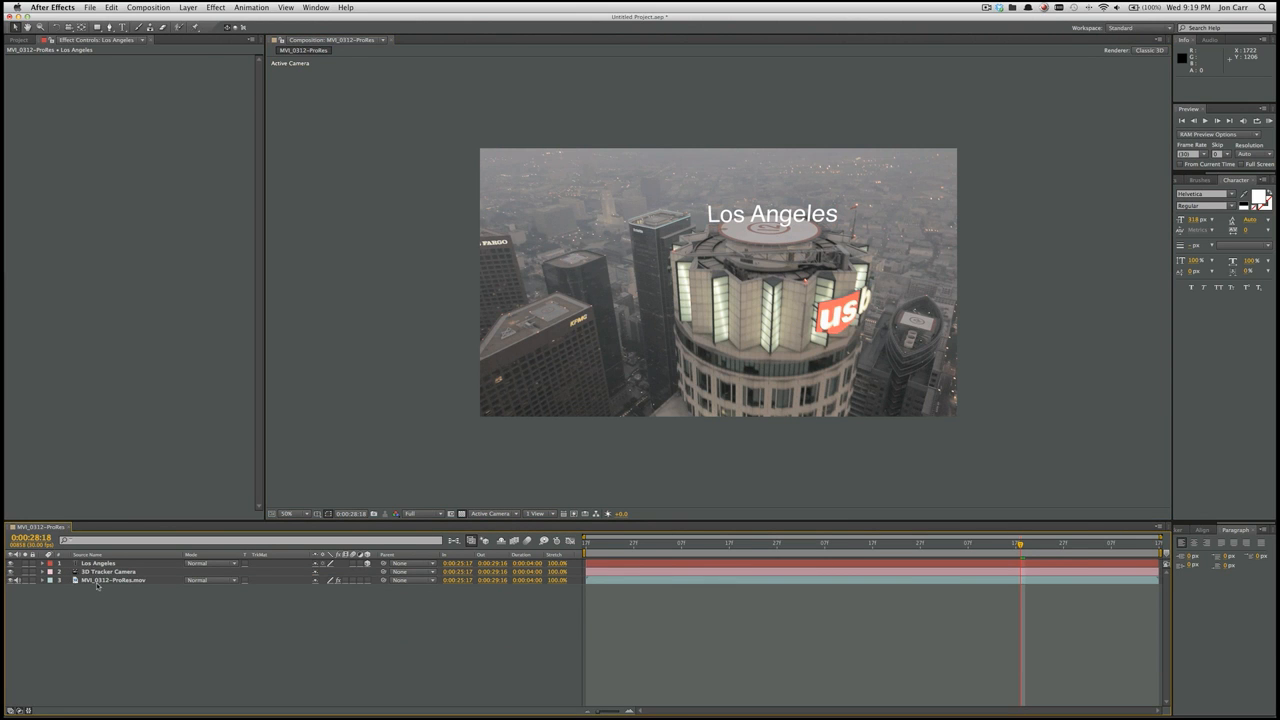
Display the footage layer's 3D Camera Tracker points and hide the Los Angeles text layer
click(100, 582)
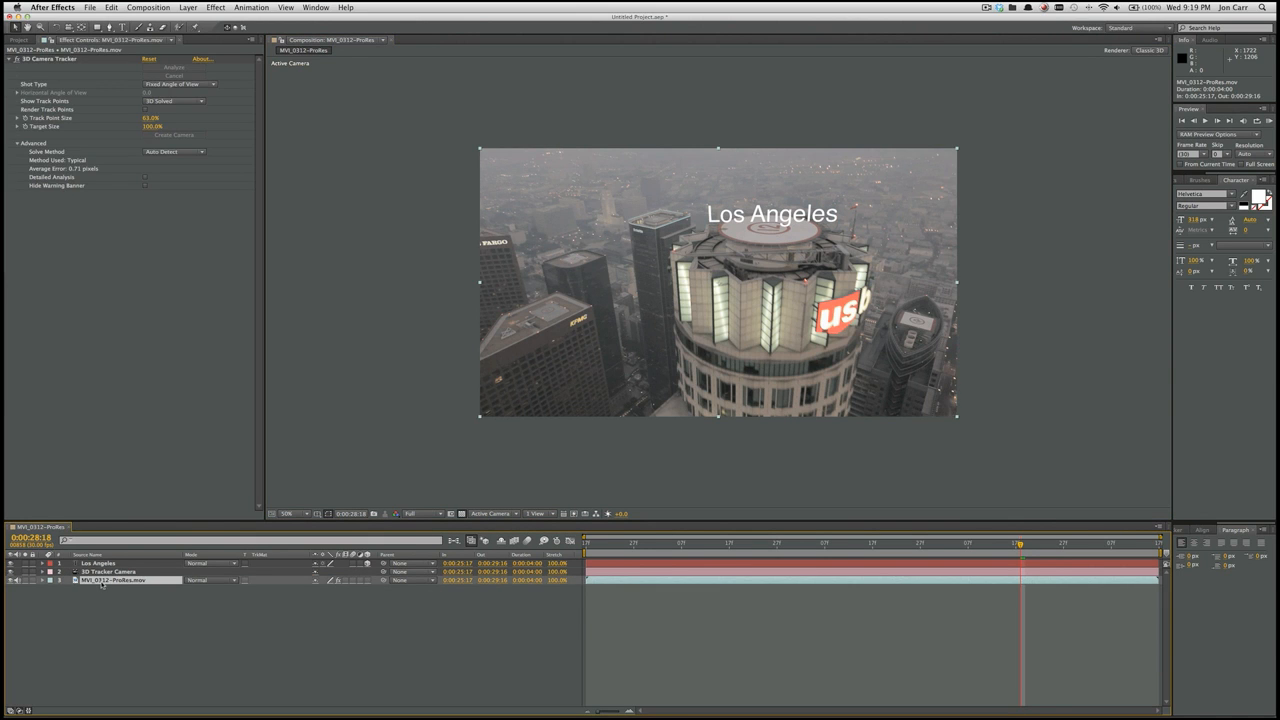
click(53, 60)
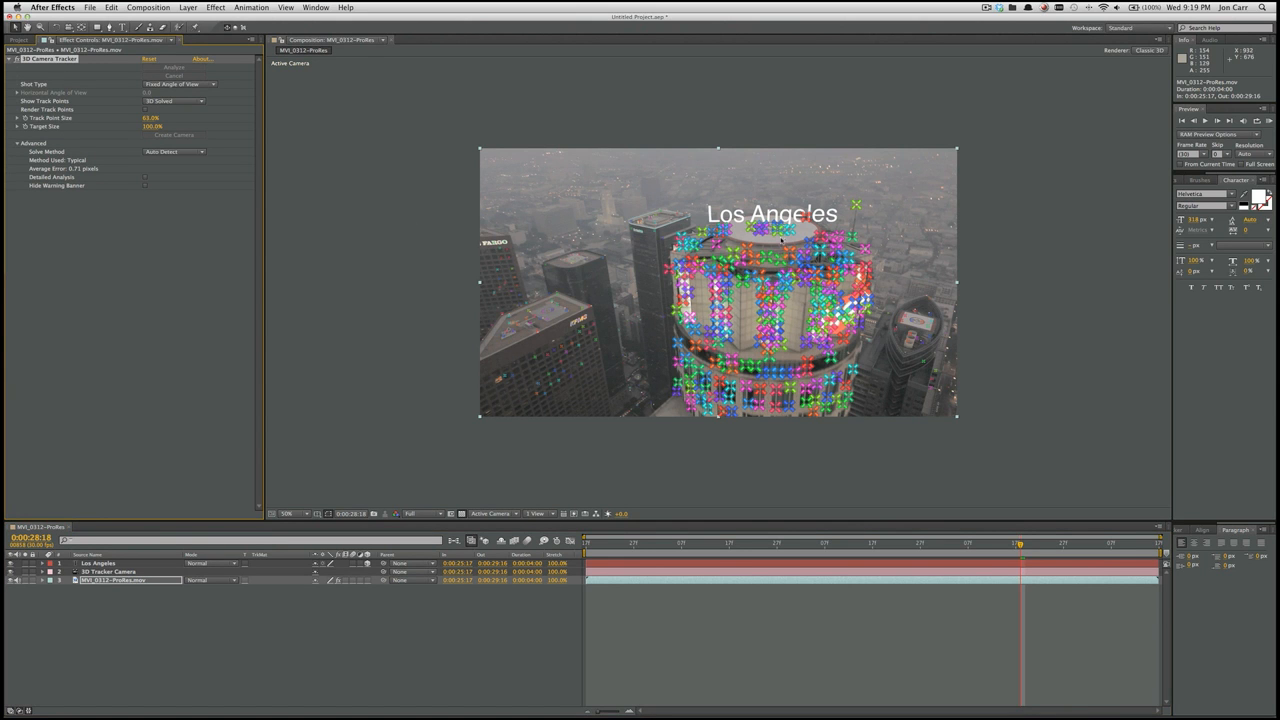
click(12, 563)
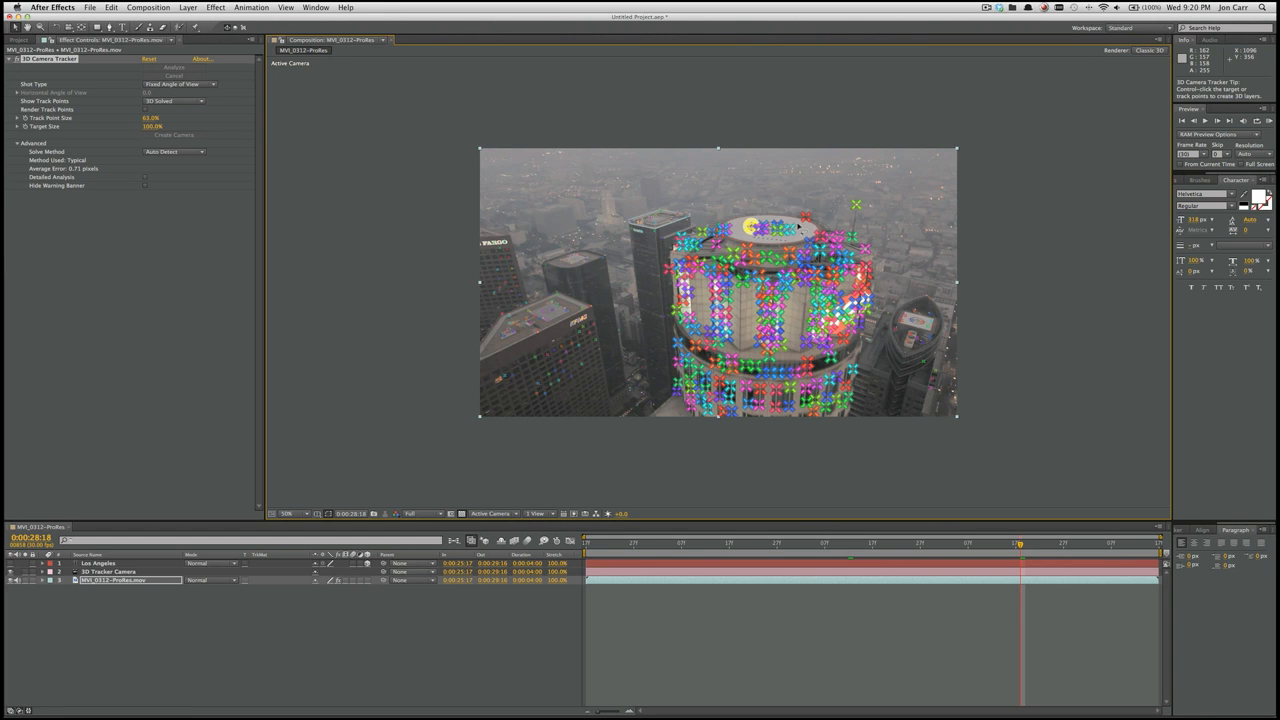
Select the track points across the middle of the helipad and create a shadow catcher and light from them
click(783, 224)
shift+click(761, 228)
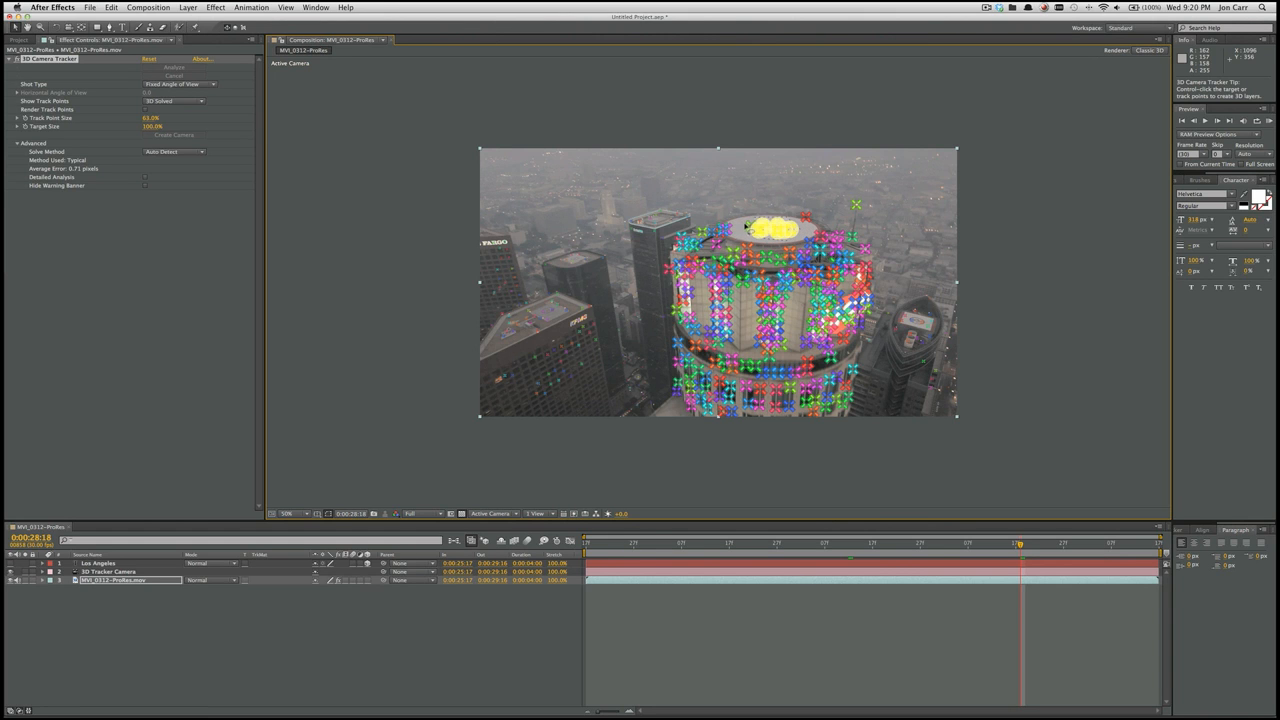
shift+click(751, 226)
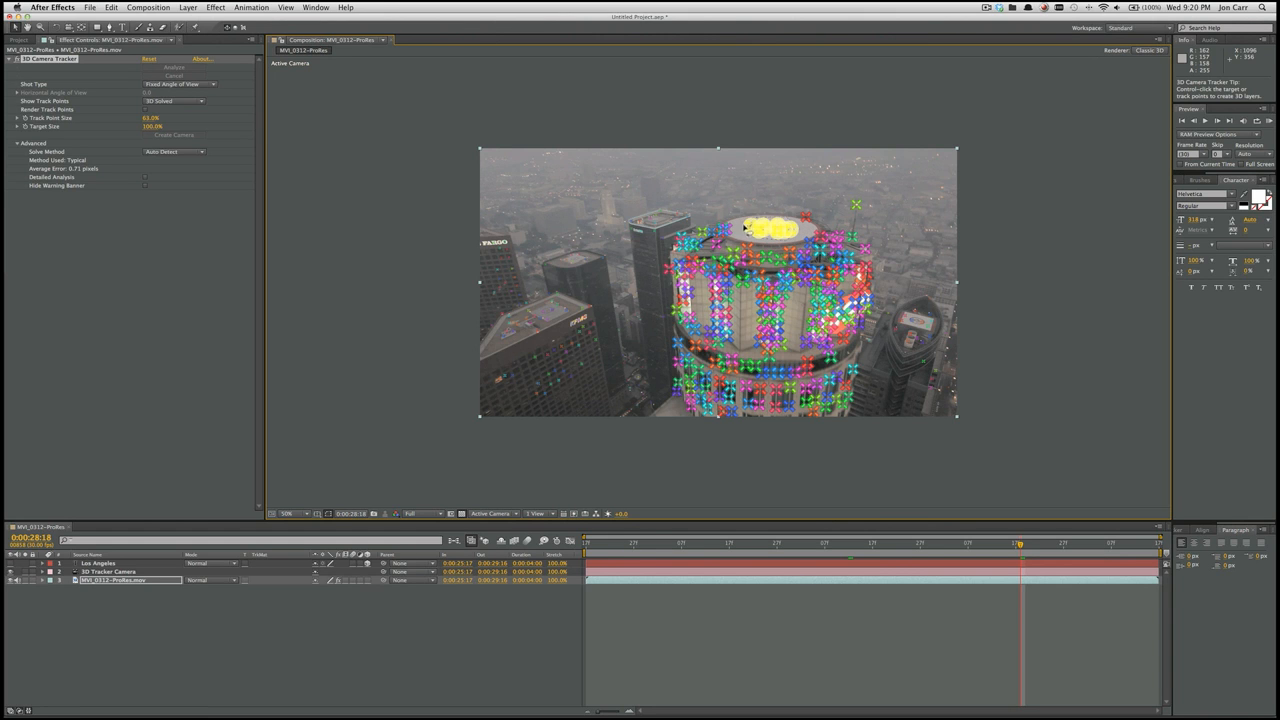
right_click(760, 228)
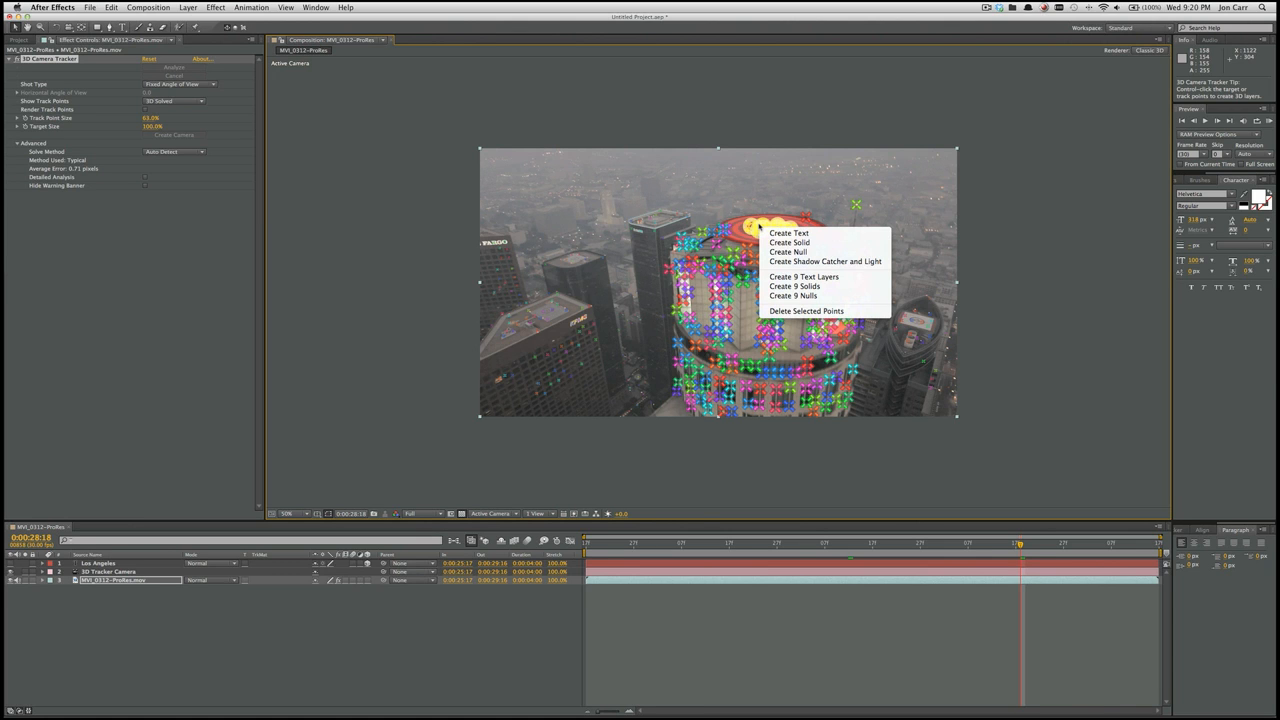
click(822, 262)
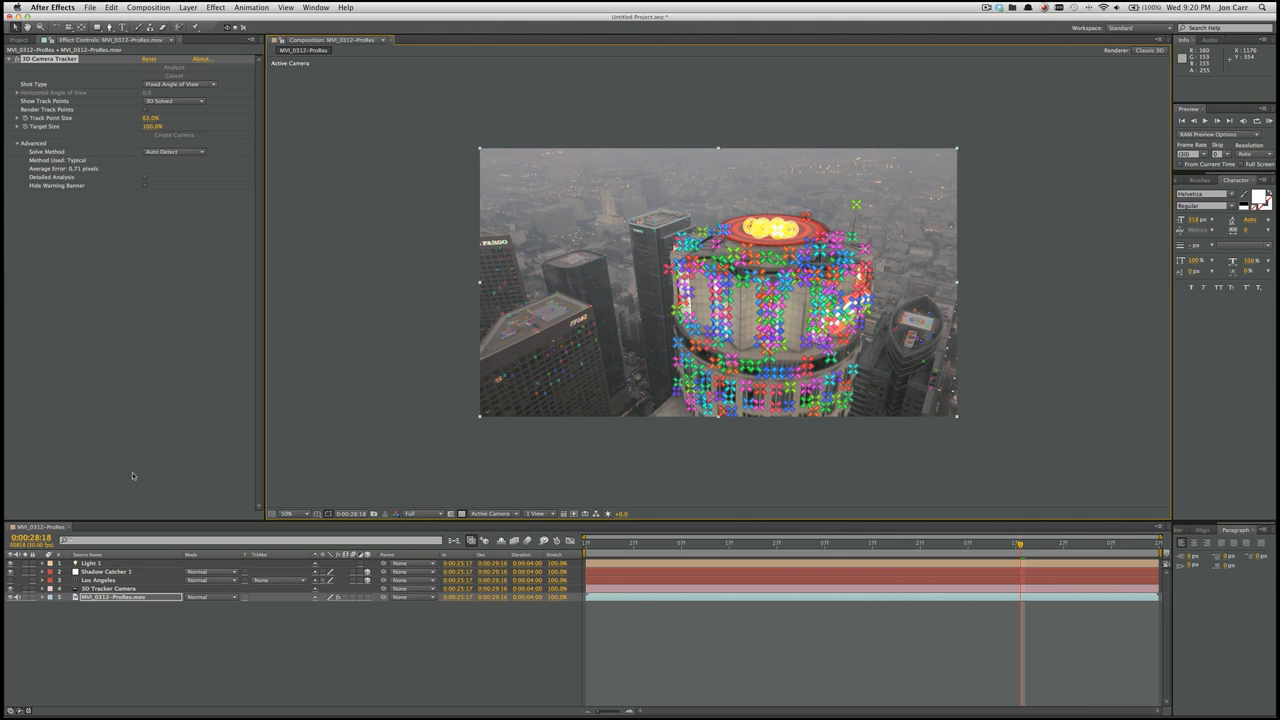
Make the Los Angeles text layer visible again and go to 0:00:27:21 to check its shadow on the helipad
click(358, 652)
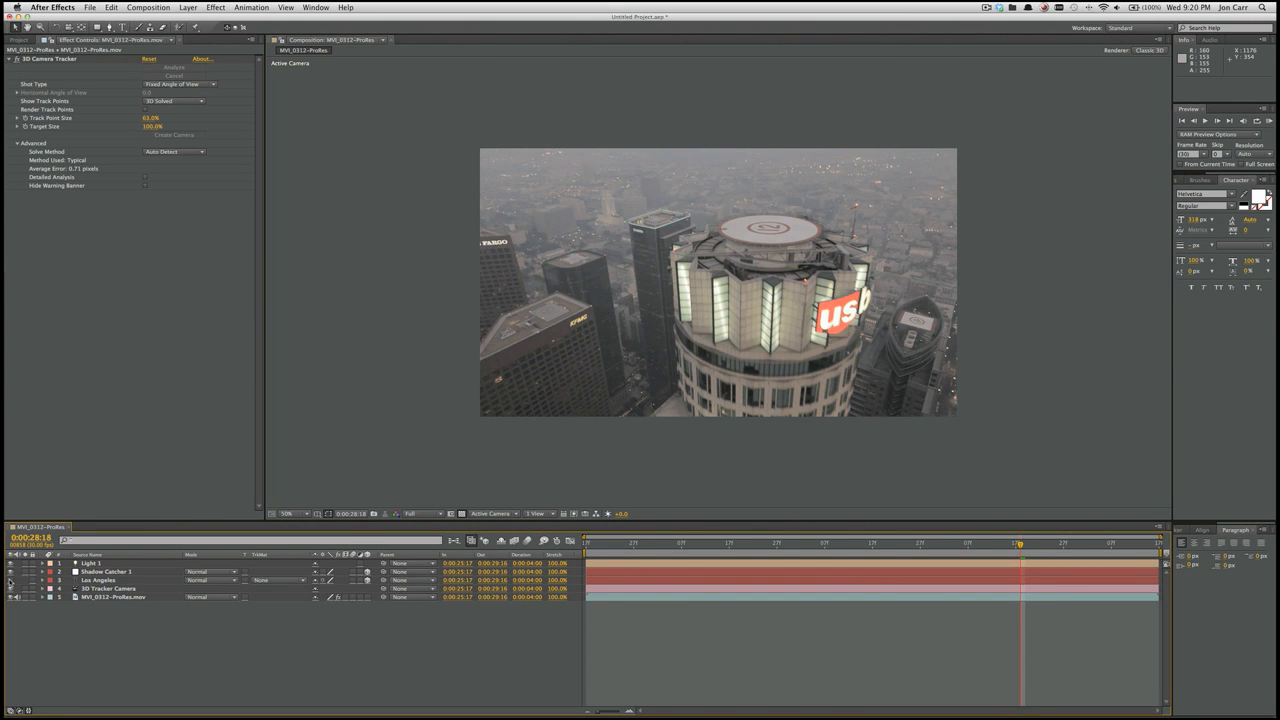
click(11, 580)
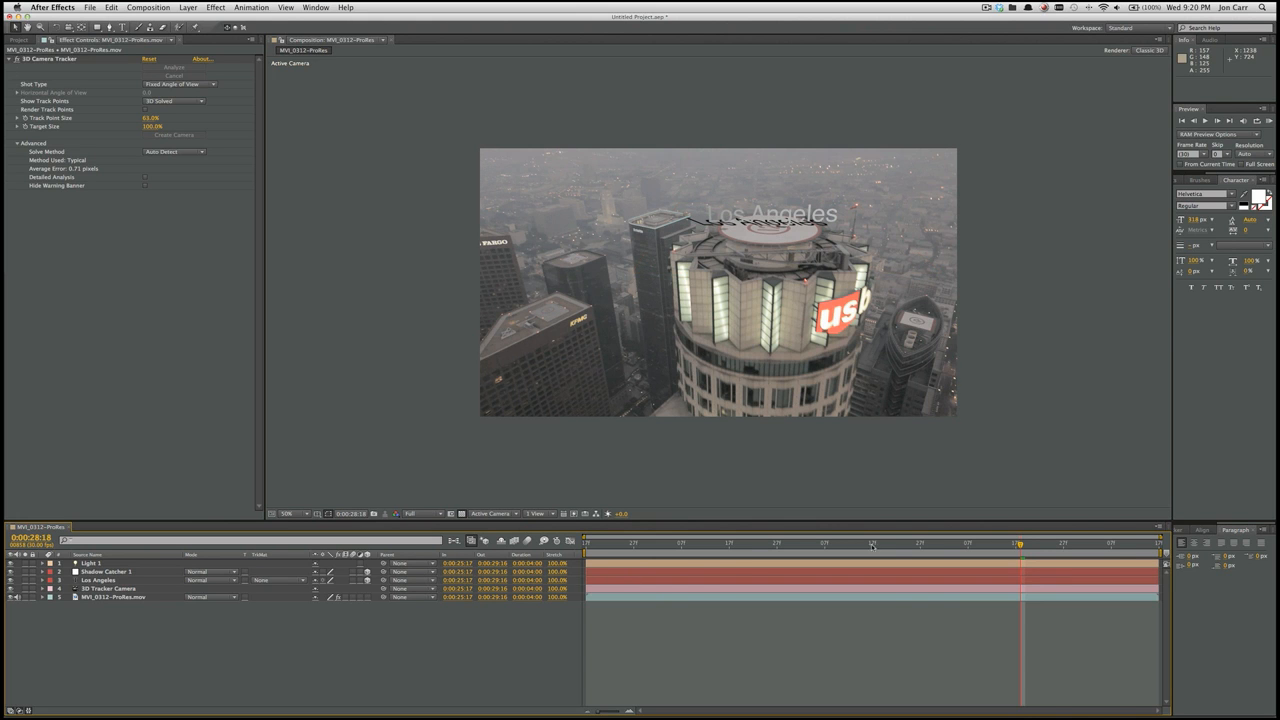
drag(957, 552, 920, 547)
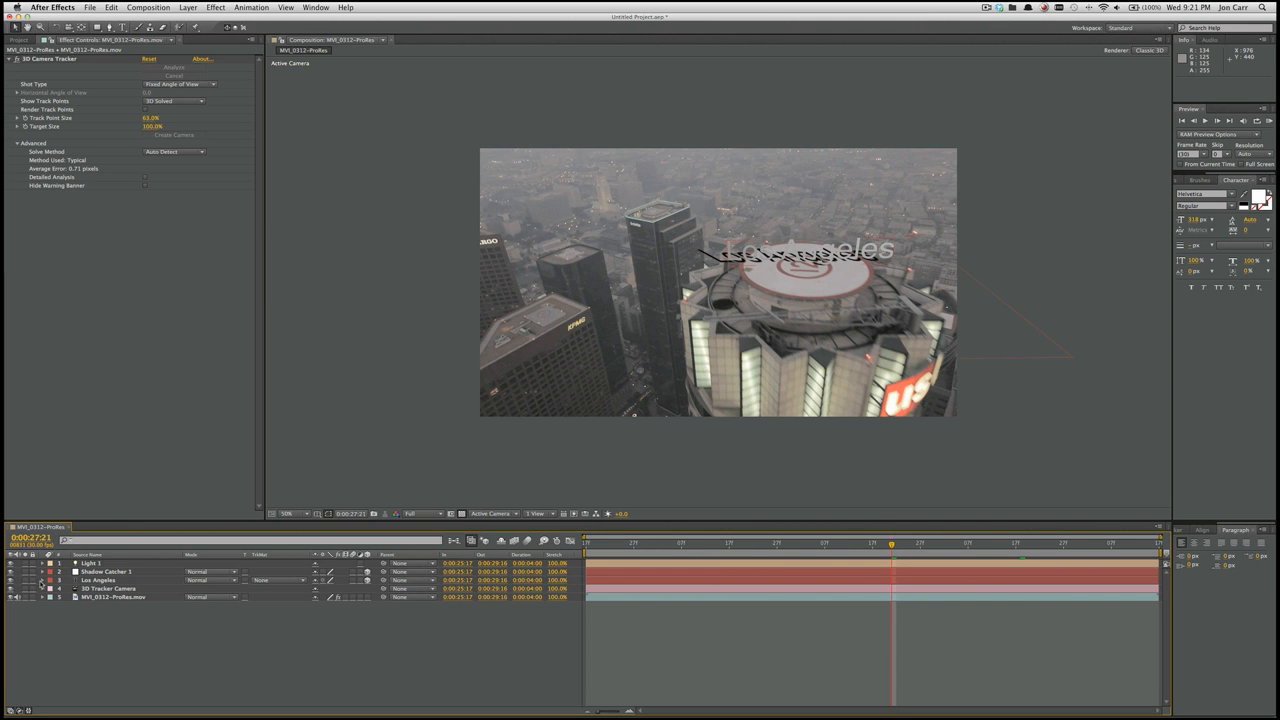
Try turning off Accepts Lights in the Los Angeles layer's Material Options, and turn it back on
click(42, 580)
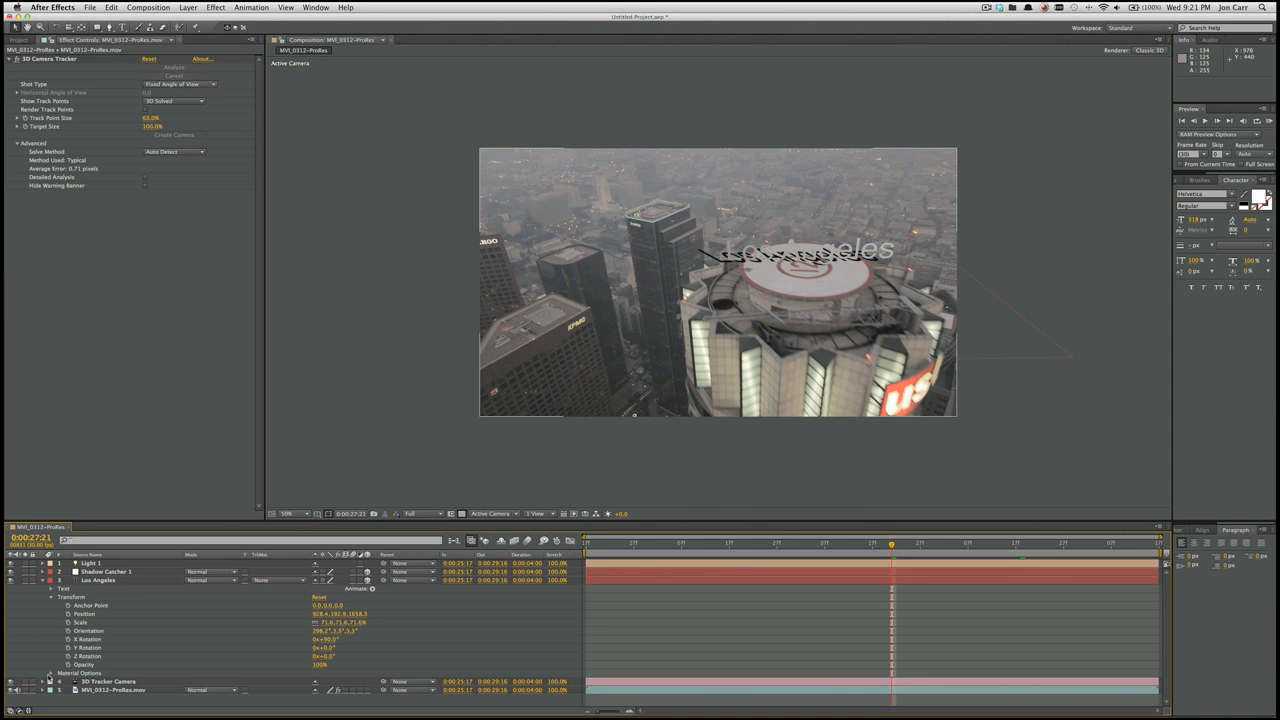
click(51, 673)
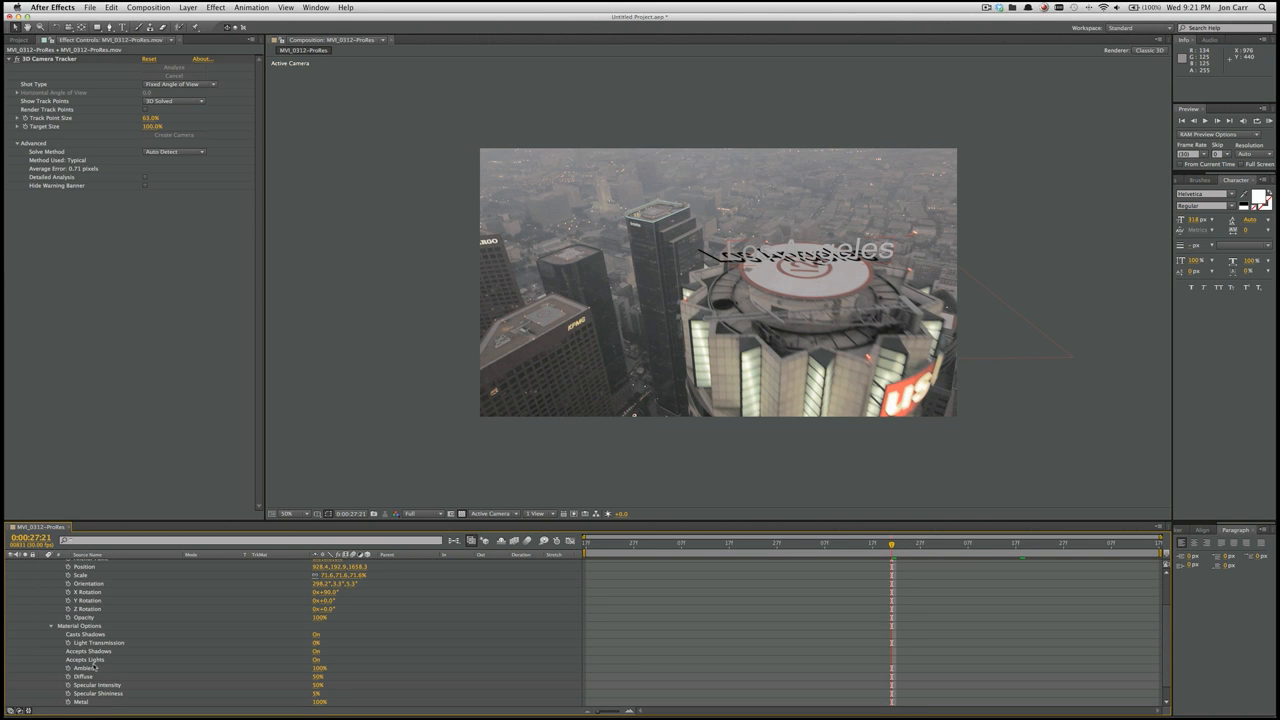
click(96, 662)
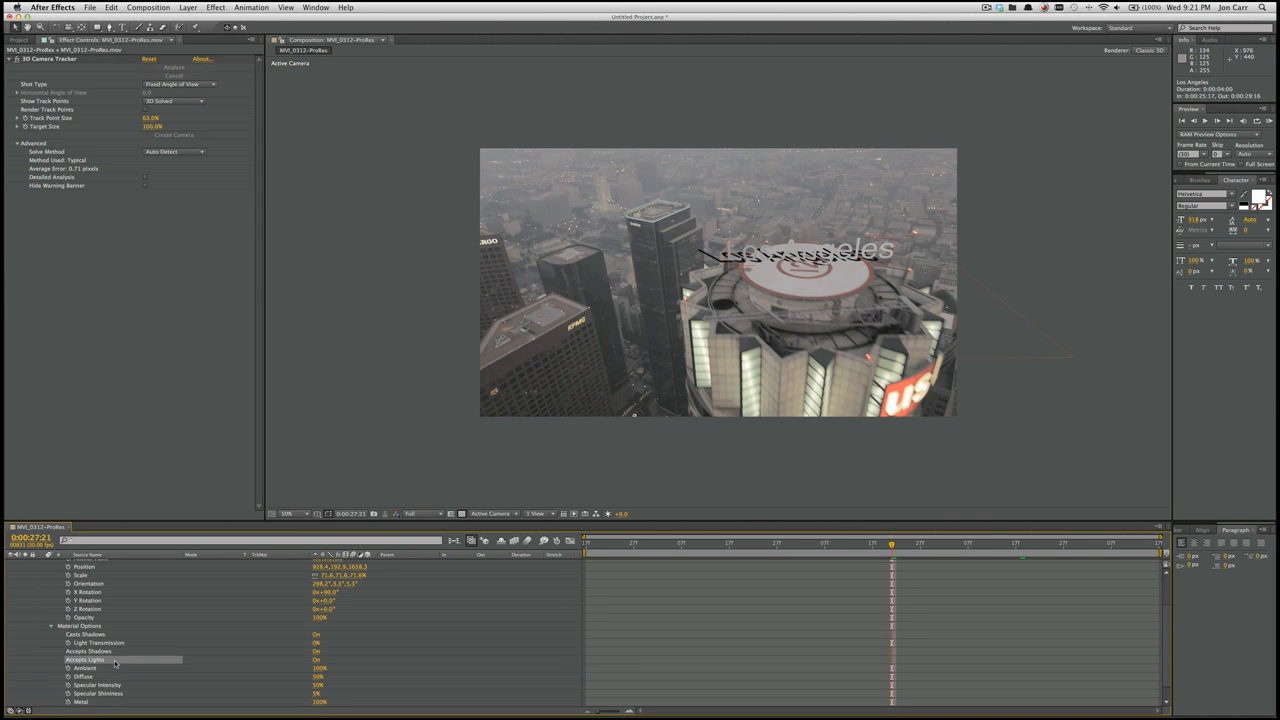
click(316, 660)
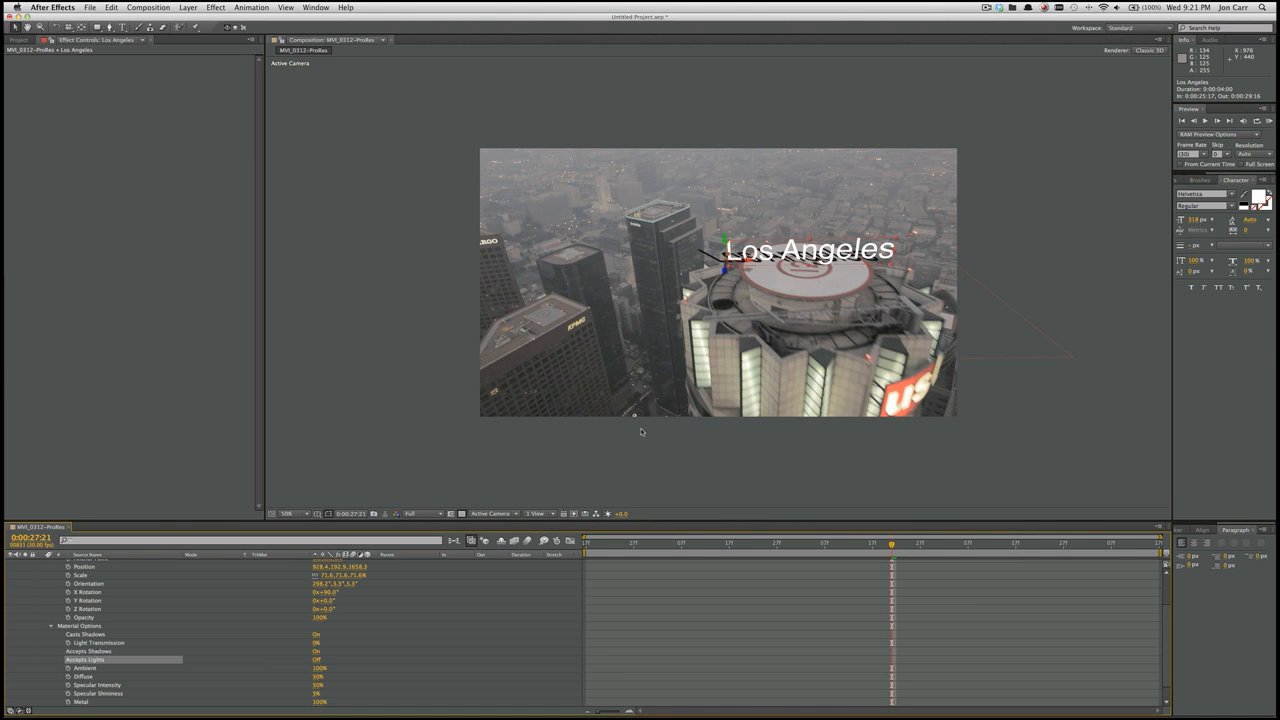
click(316, 660)
click(51, 626)
click(42, 581)
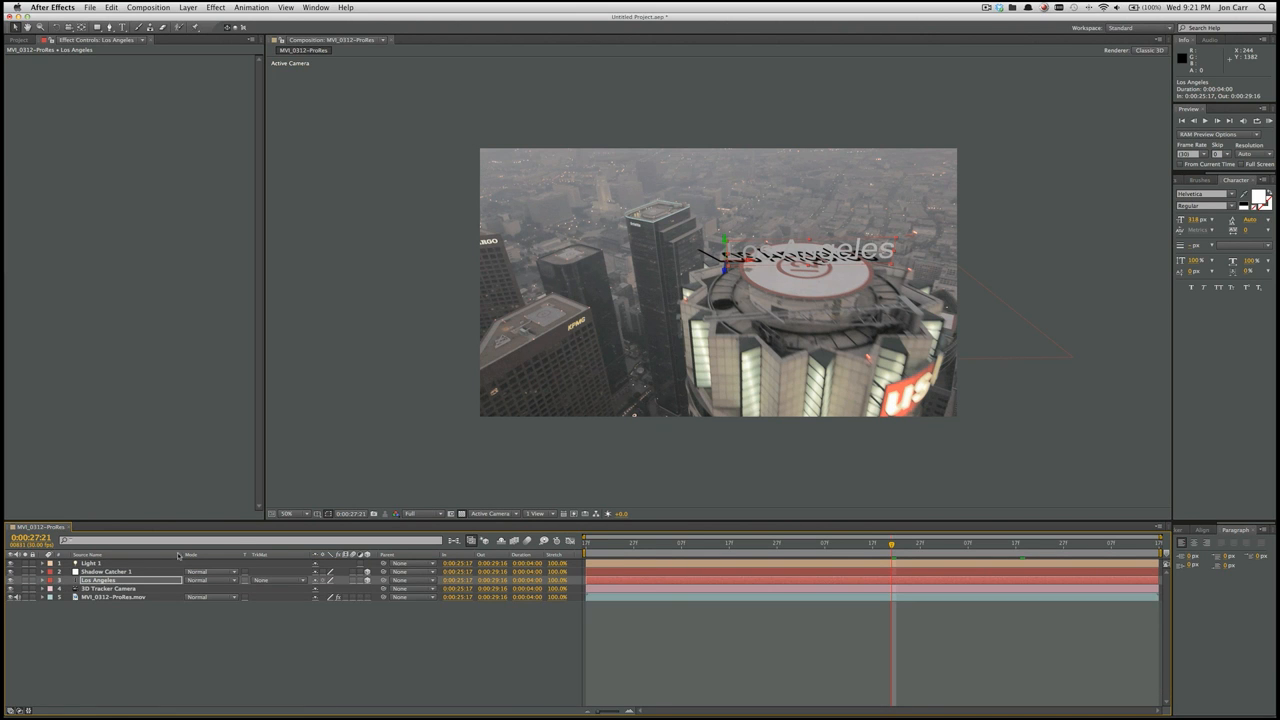
Set Light 1's Shadow Diffusion to 400 pixels and its Shadow Darkness to 60%
click(100, 572)
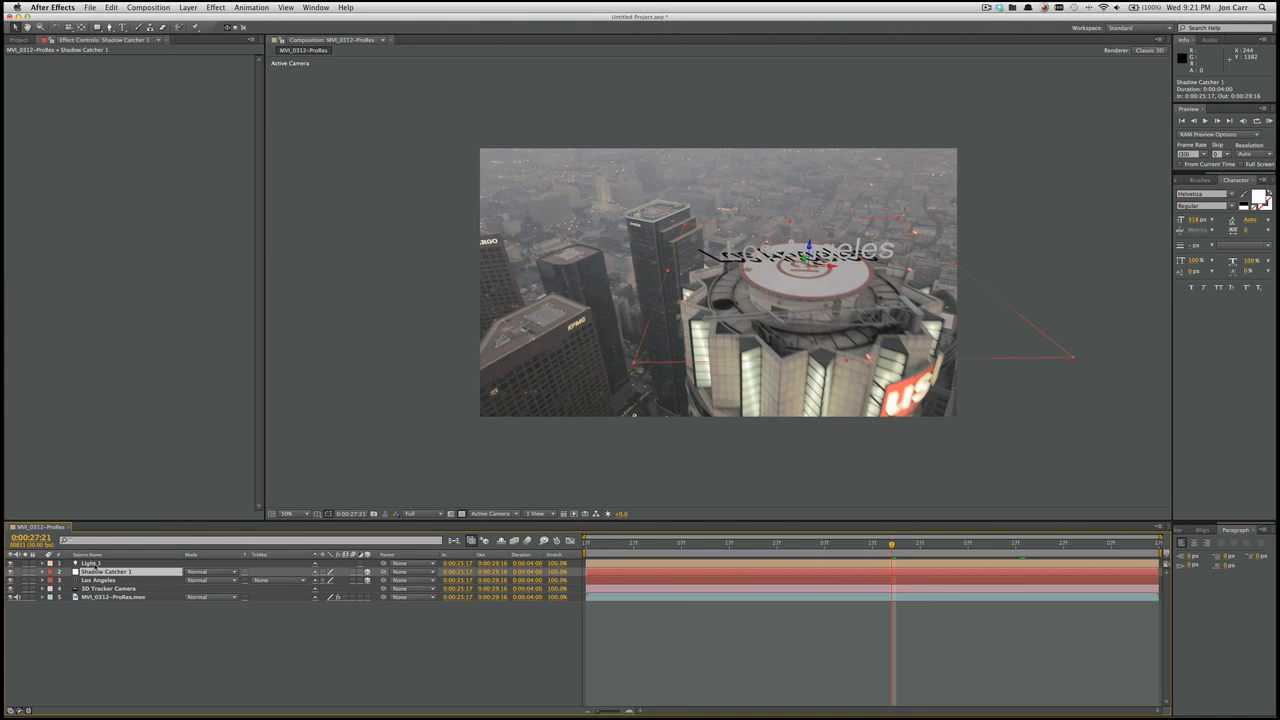
click(95, 564)
click(42, 563)
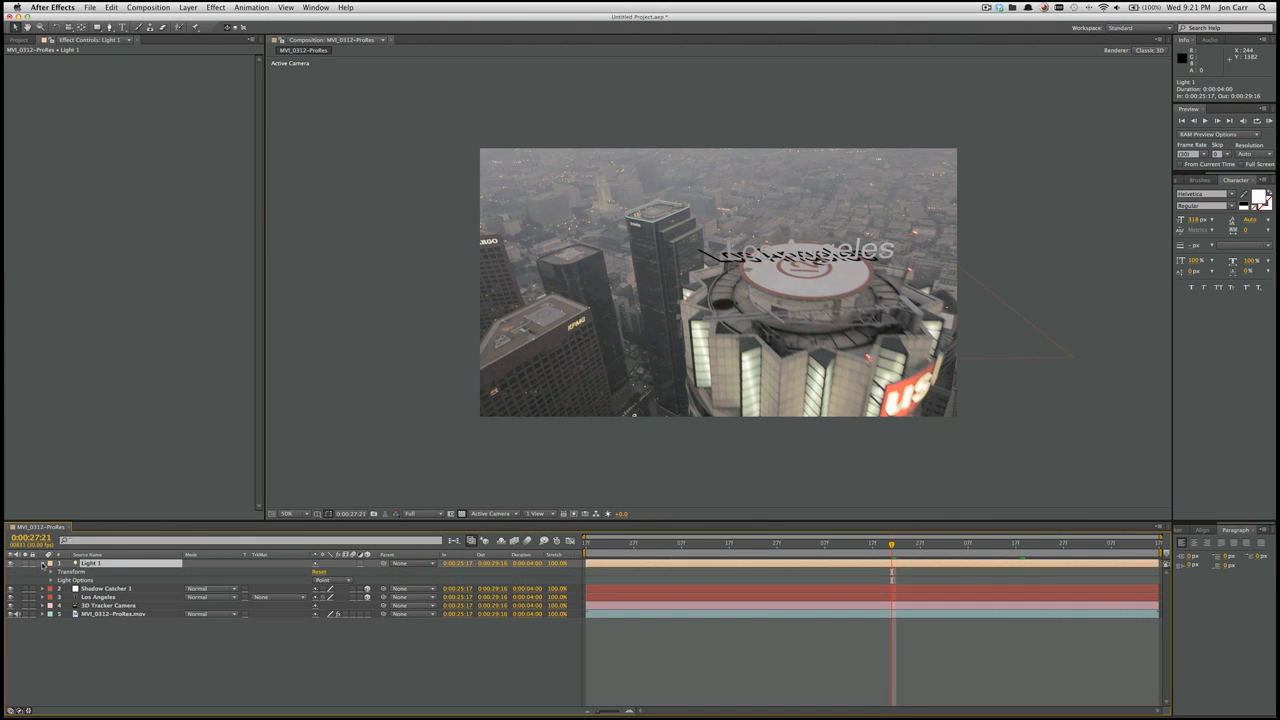
click(51, 580)
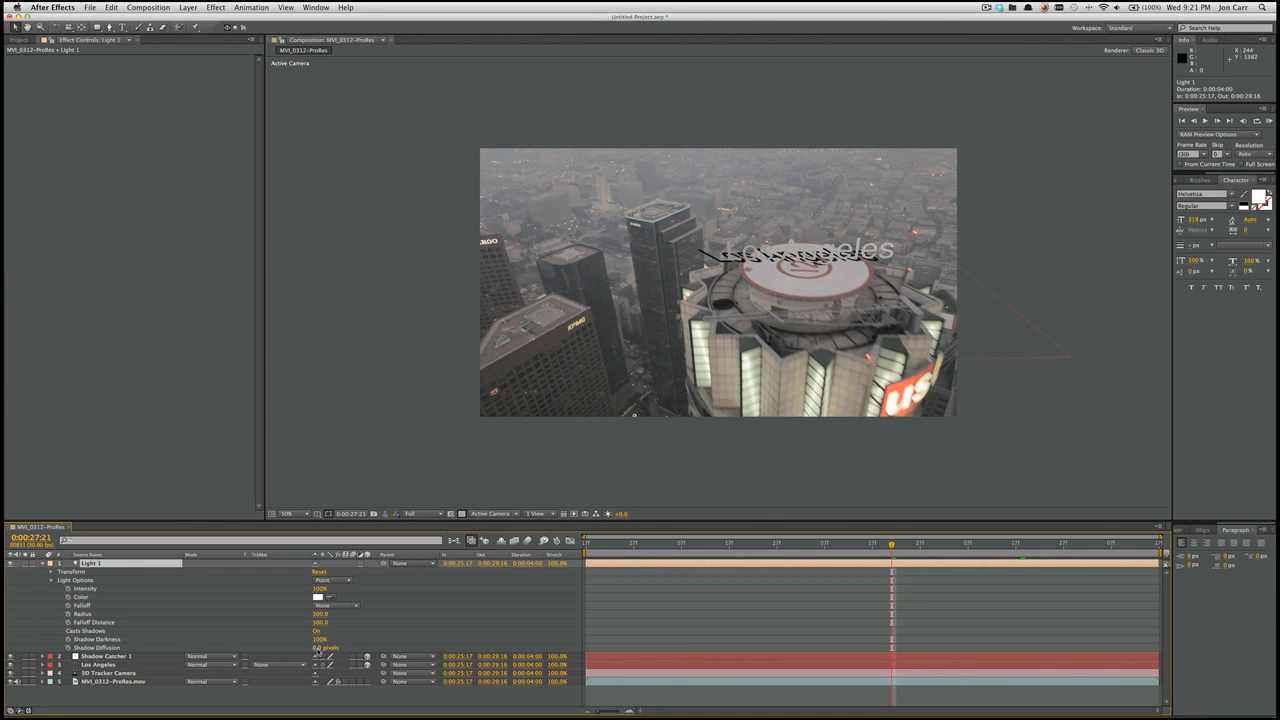
click(317, 648)
text(40)
key(Return)
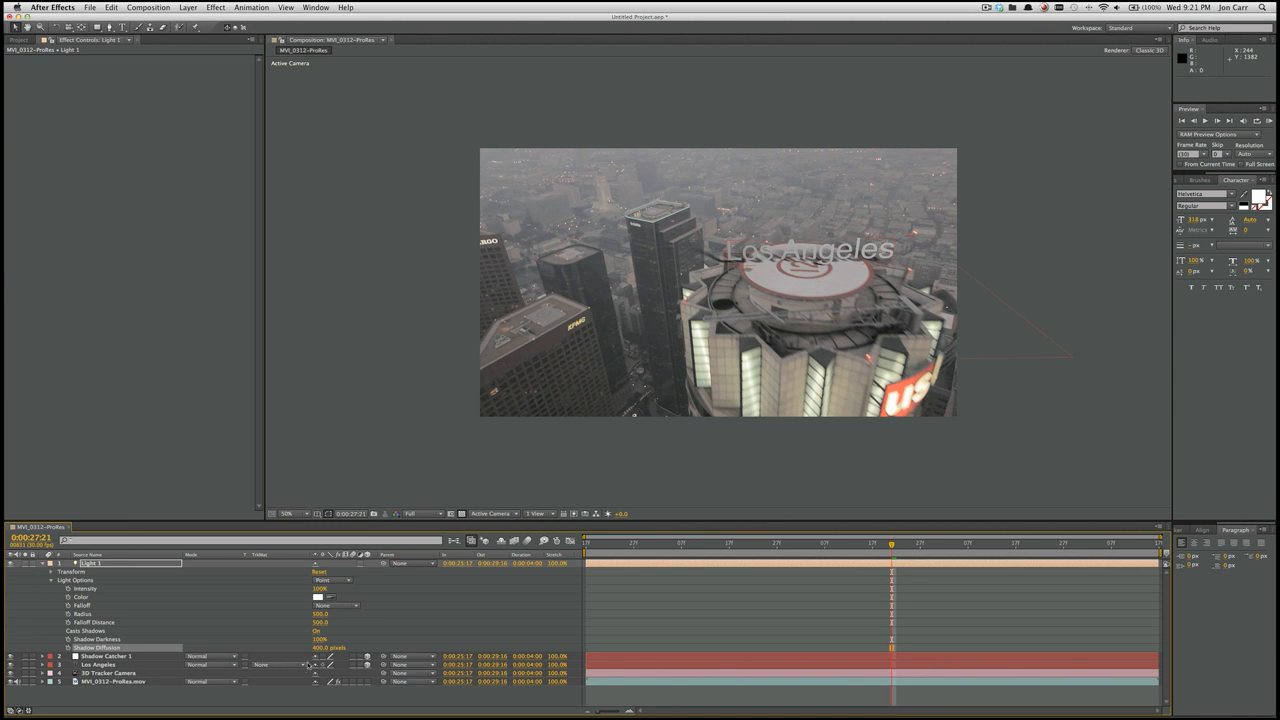
click(320, 640)
text(60)
key(Return)
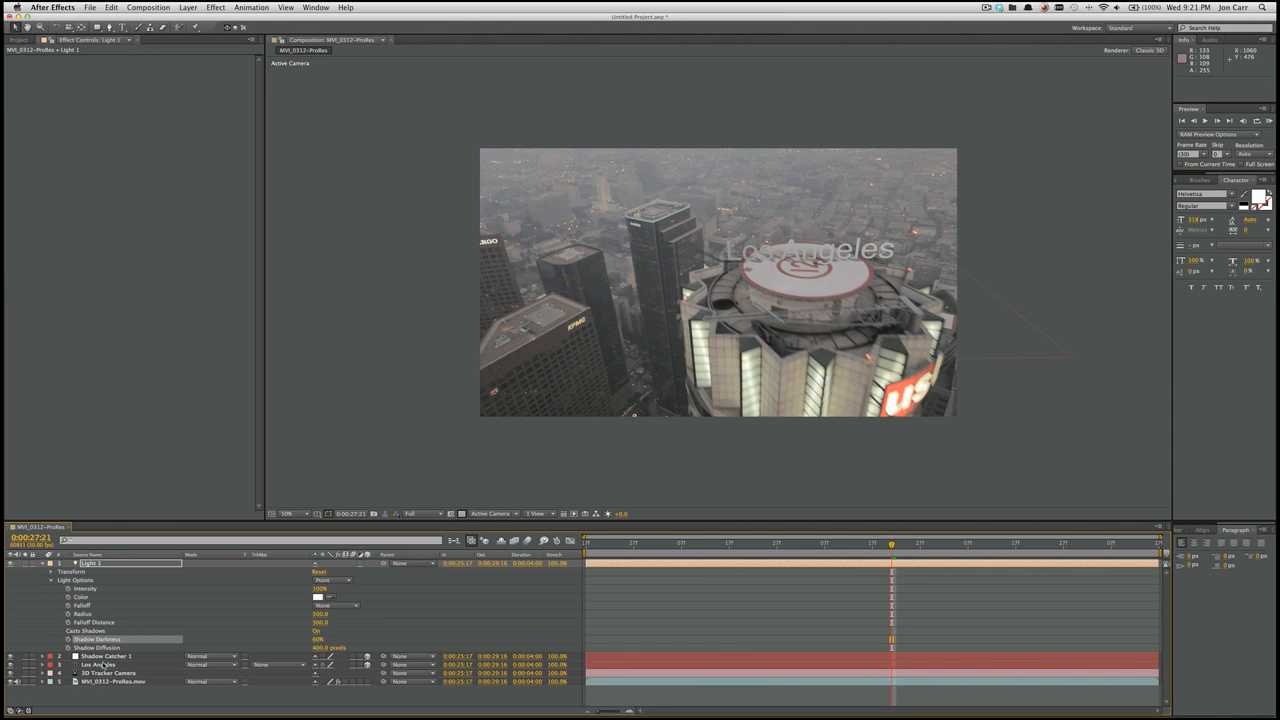
Draw an elliptical mask about 421 by 373 pixels on the Shadow Catcher 1 layer, around the helipad surface
click(104, 656)
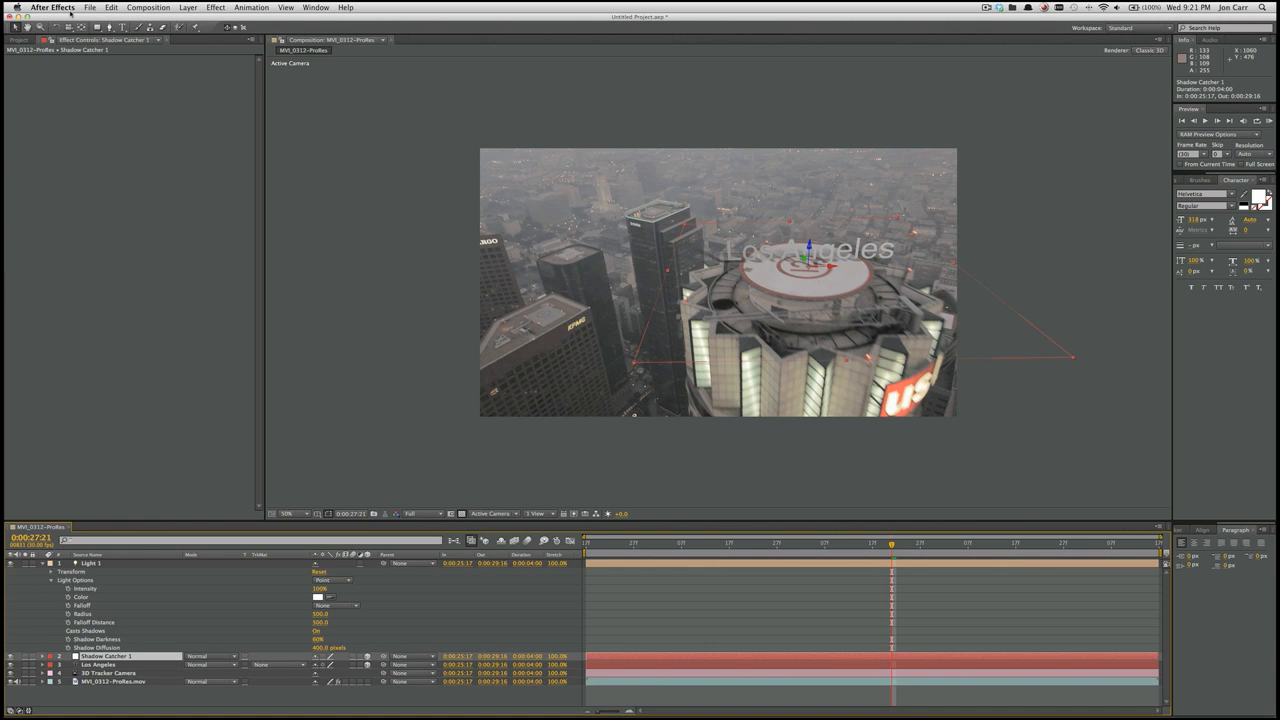
drag(96, 27, 118, 48)
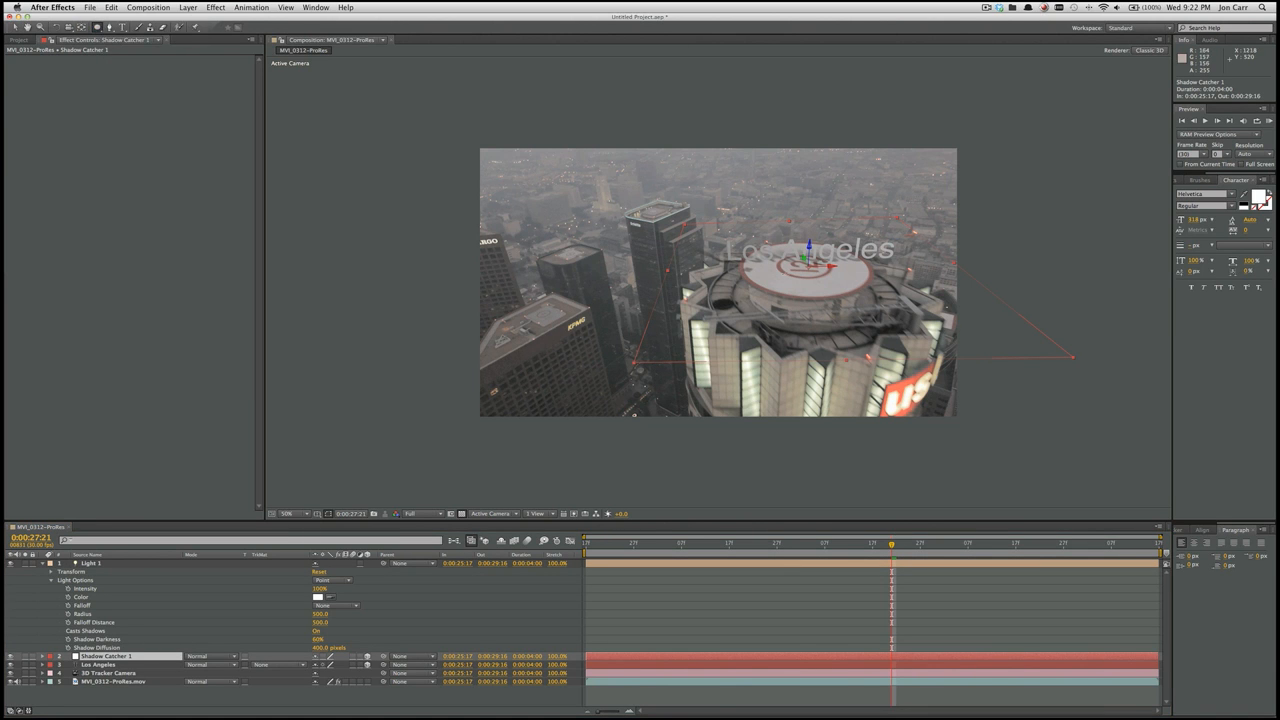
drag(762, 247, 889, 285)
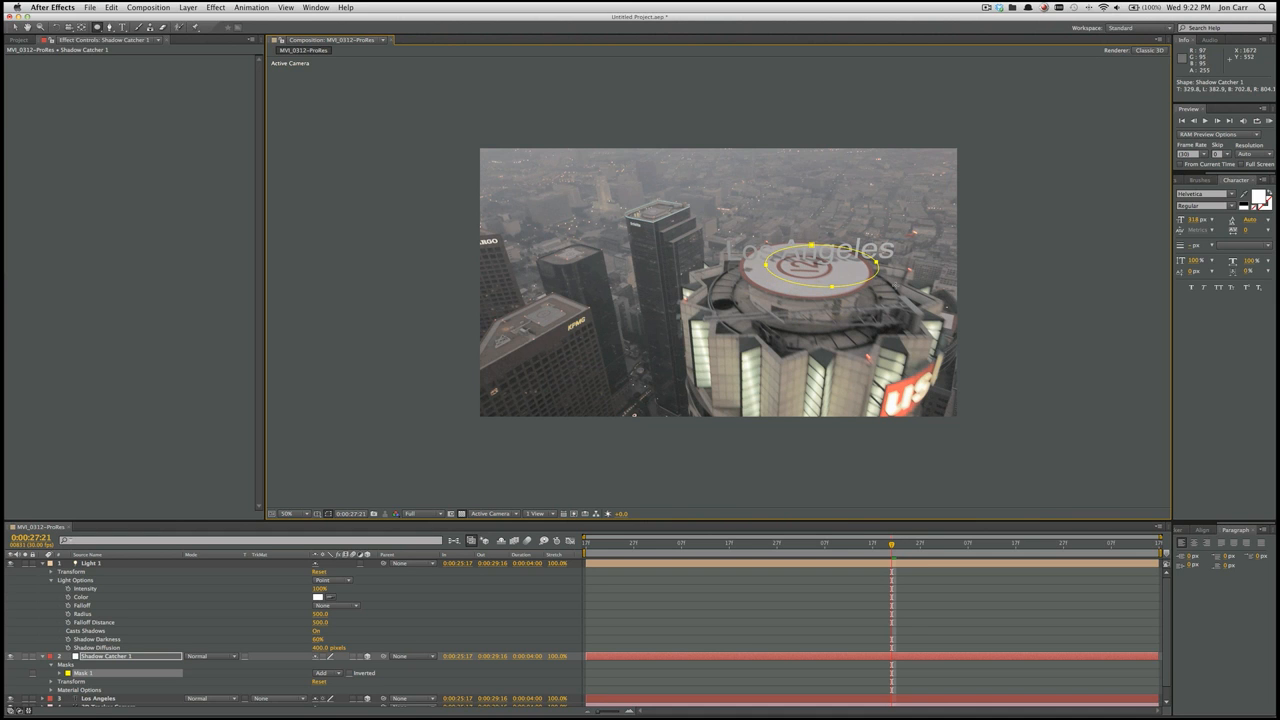
click(16, 27)
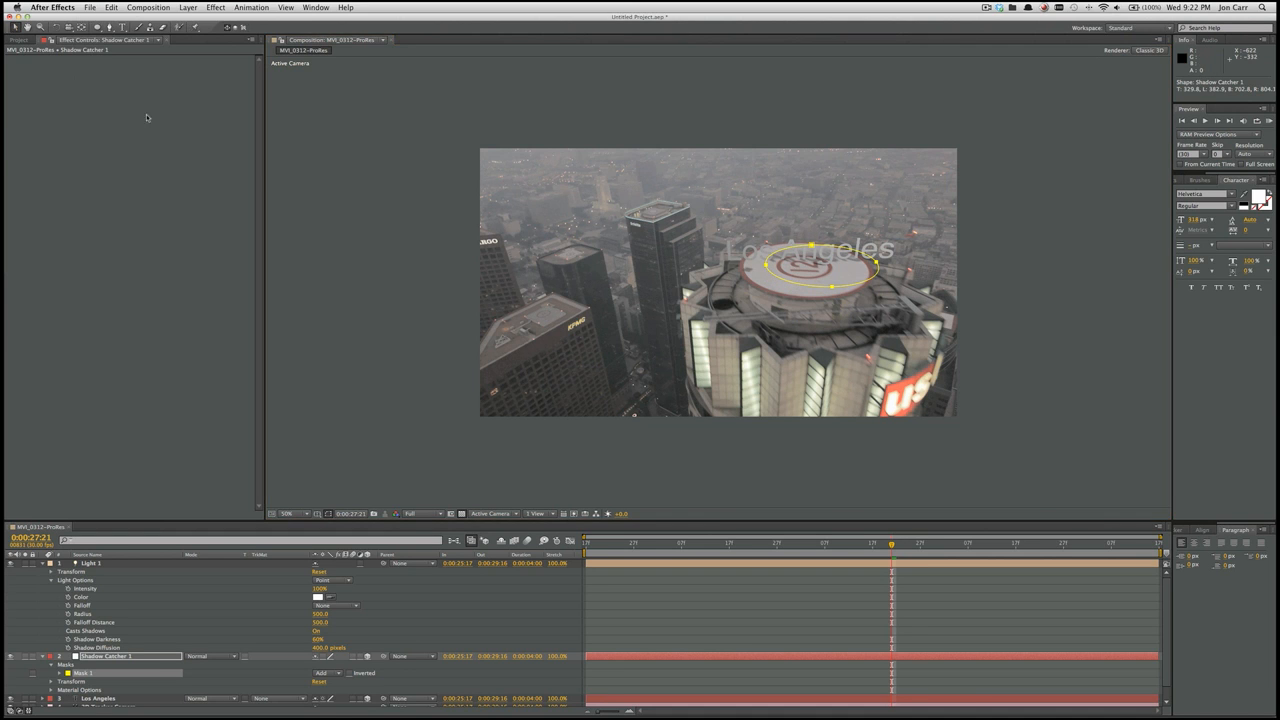
Shift the masked Shadow Catcher 1 layer over the helipad and pull the mask's right vertex out to the helipad's rim
click(800, 290)
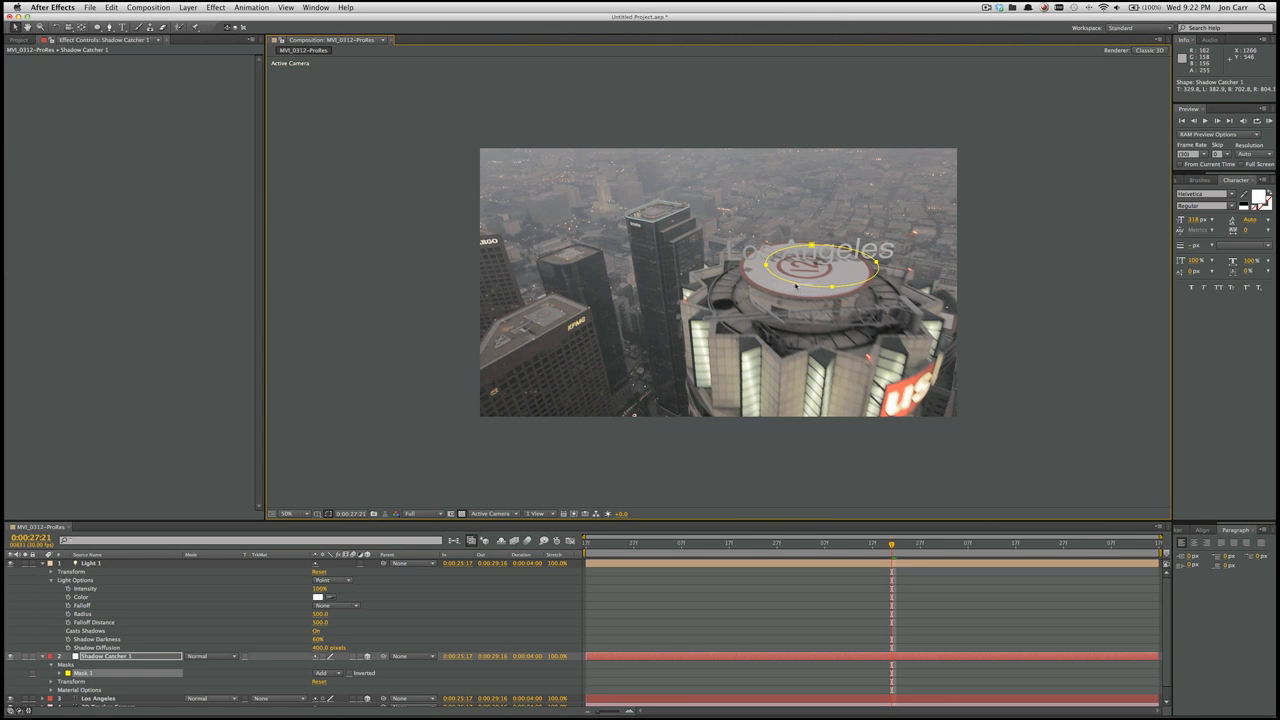
click(797, 288)
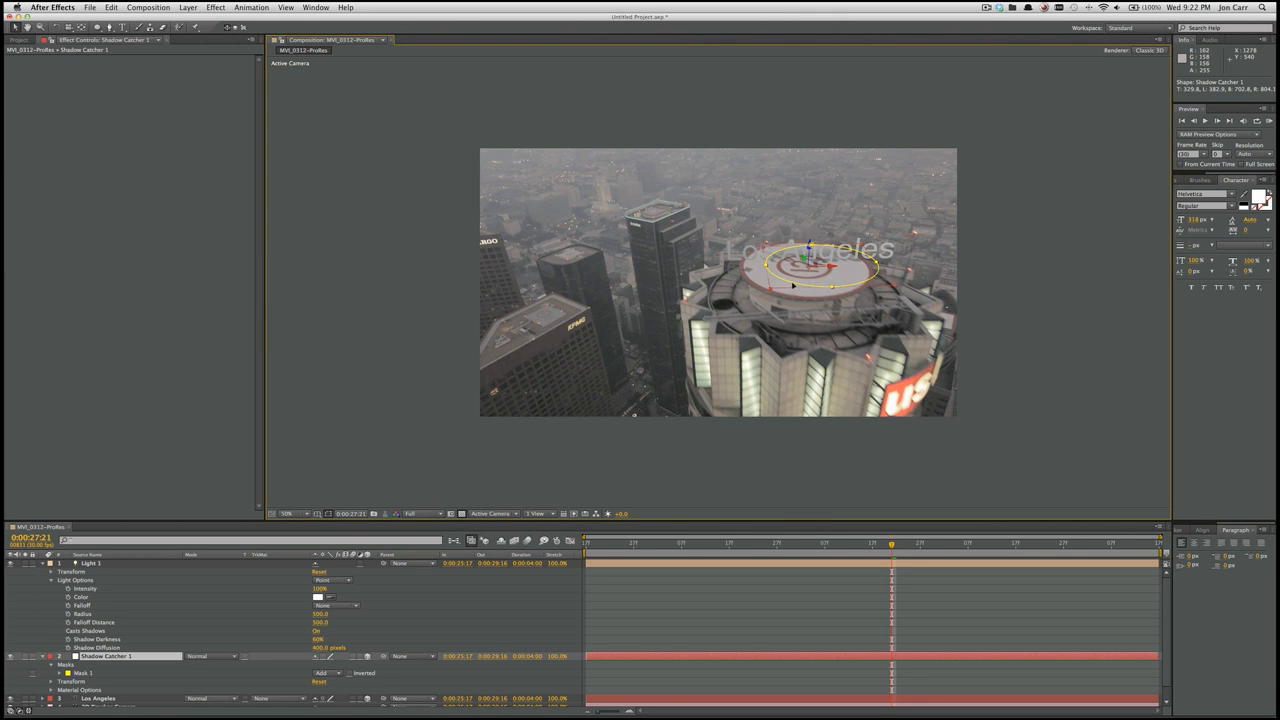
drag(794, 286, 770, 283)
click(852, 262)
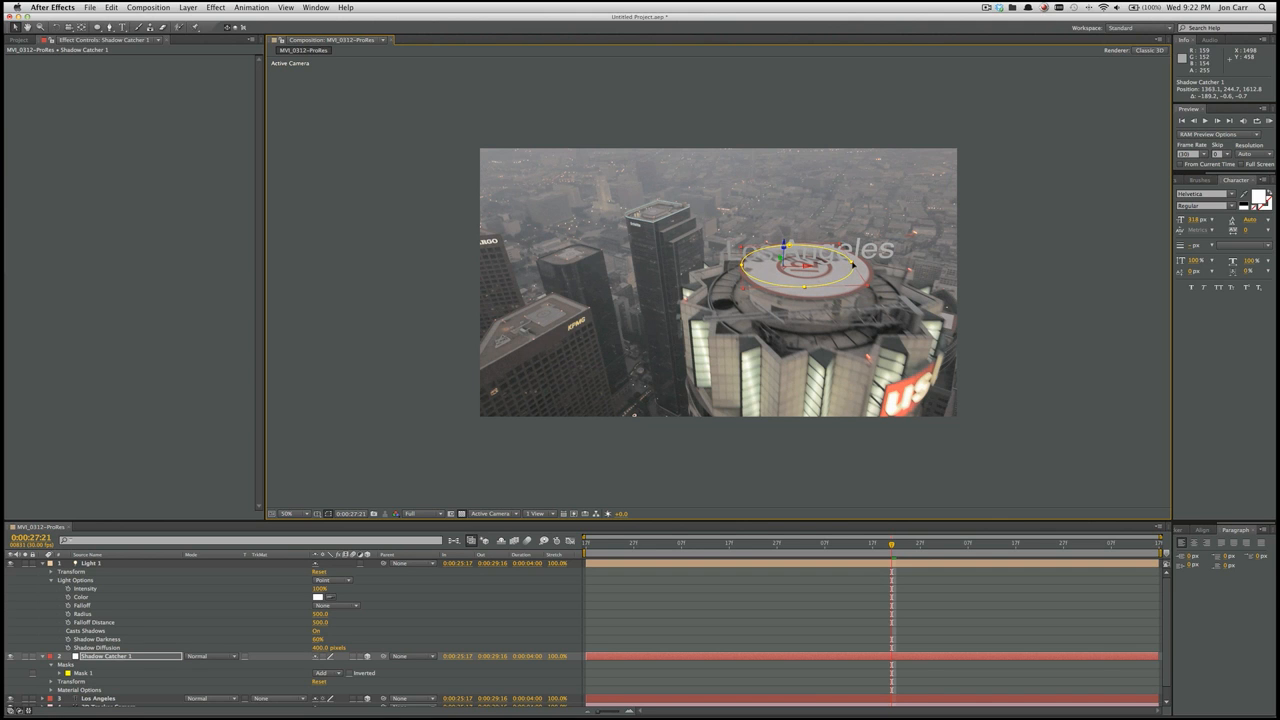
drag(862, 263, 875, 270)
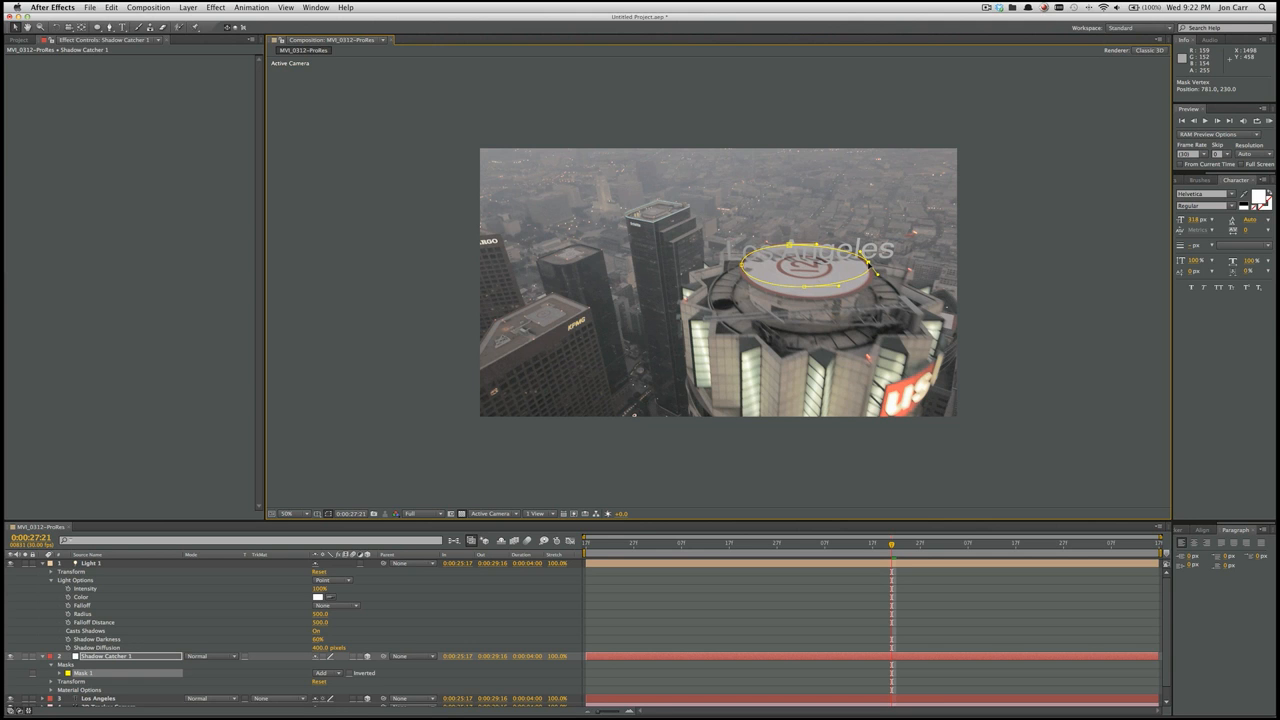
click(921, 622)
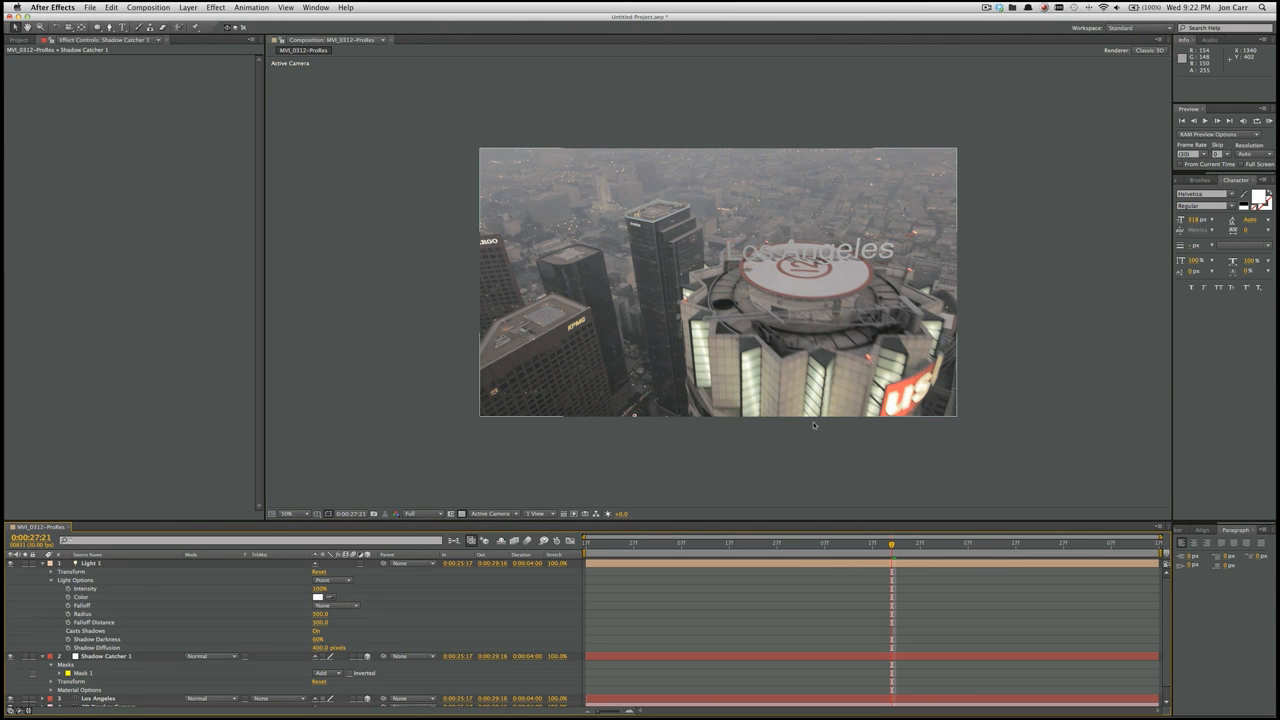
Go to 0:00:28:24 to check the masked shadow, and collapse the properties of Light 1 and Shadow Catcher 1
drag(891, 545, 1048, 555)
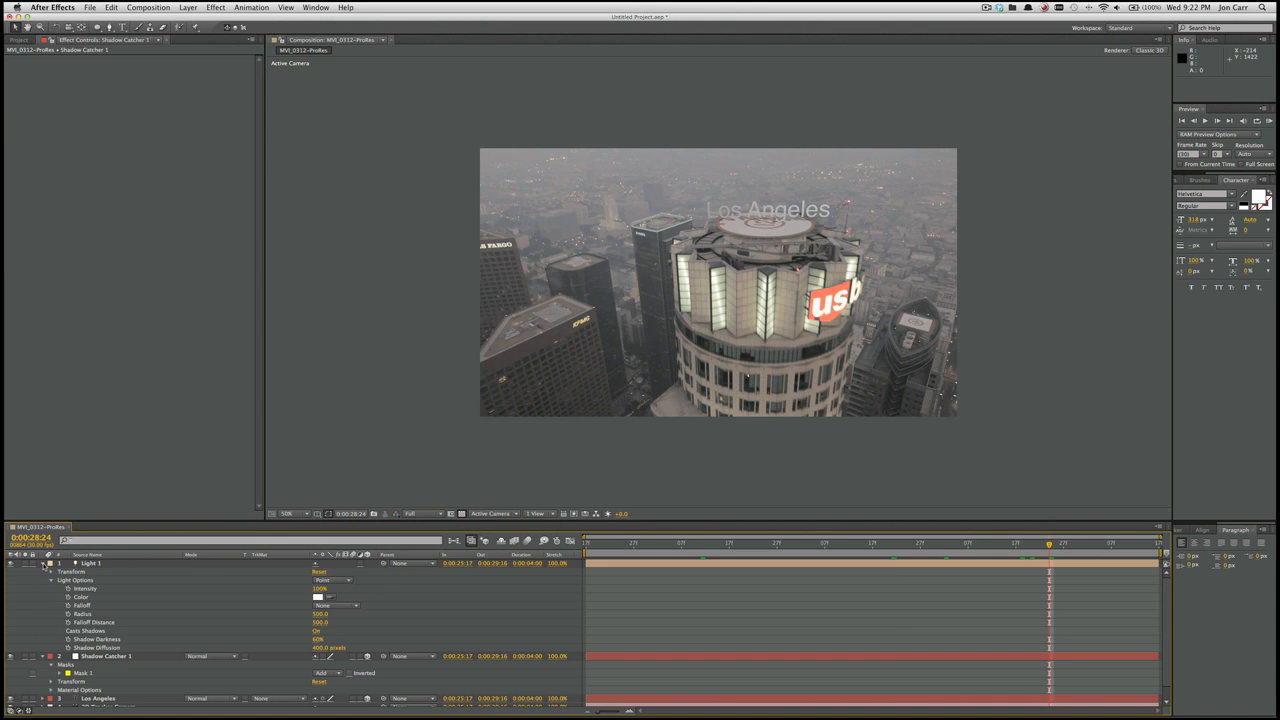
click(42, 564)
click(41, 572)
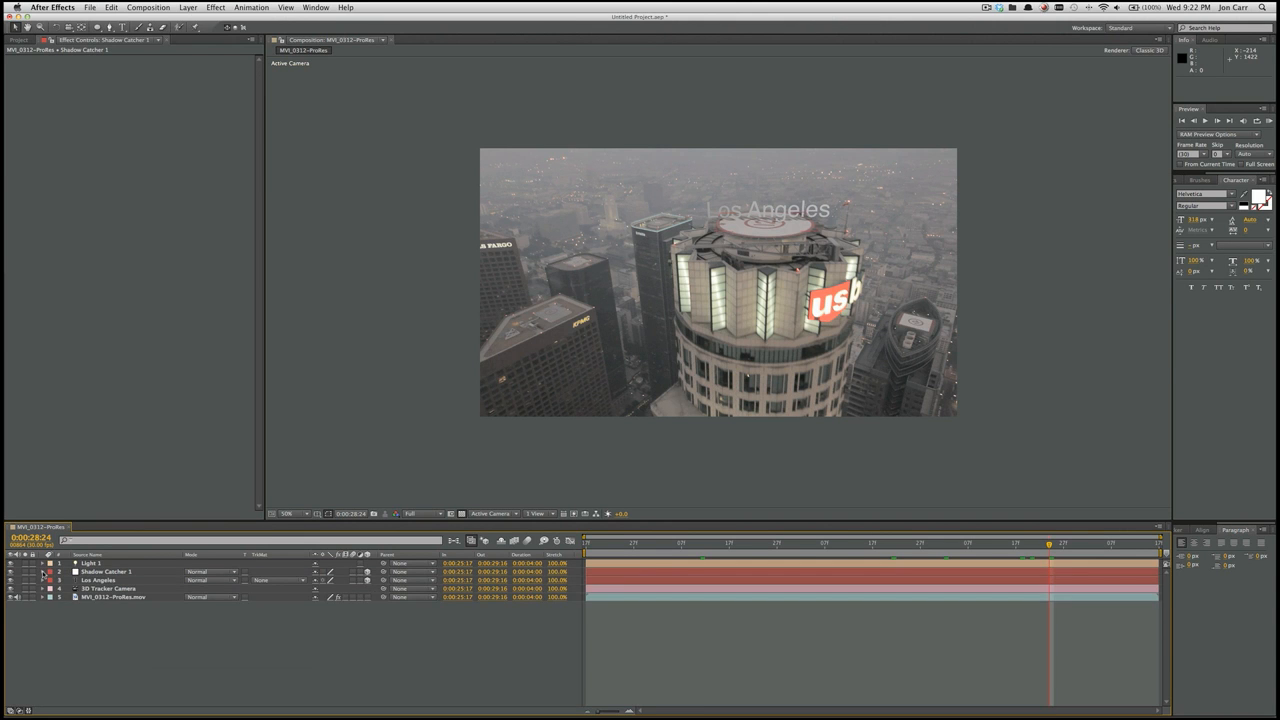
Switch the composition's renderer to Ray-traced 3D and set Fast Previews to Fast Draft
click(1148, 51)
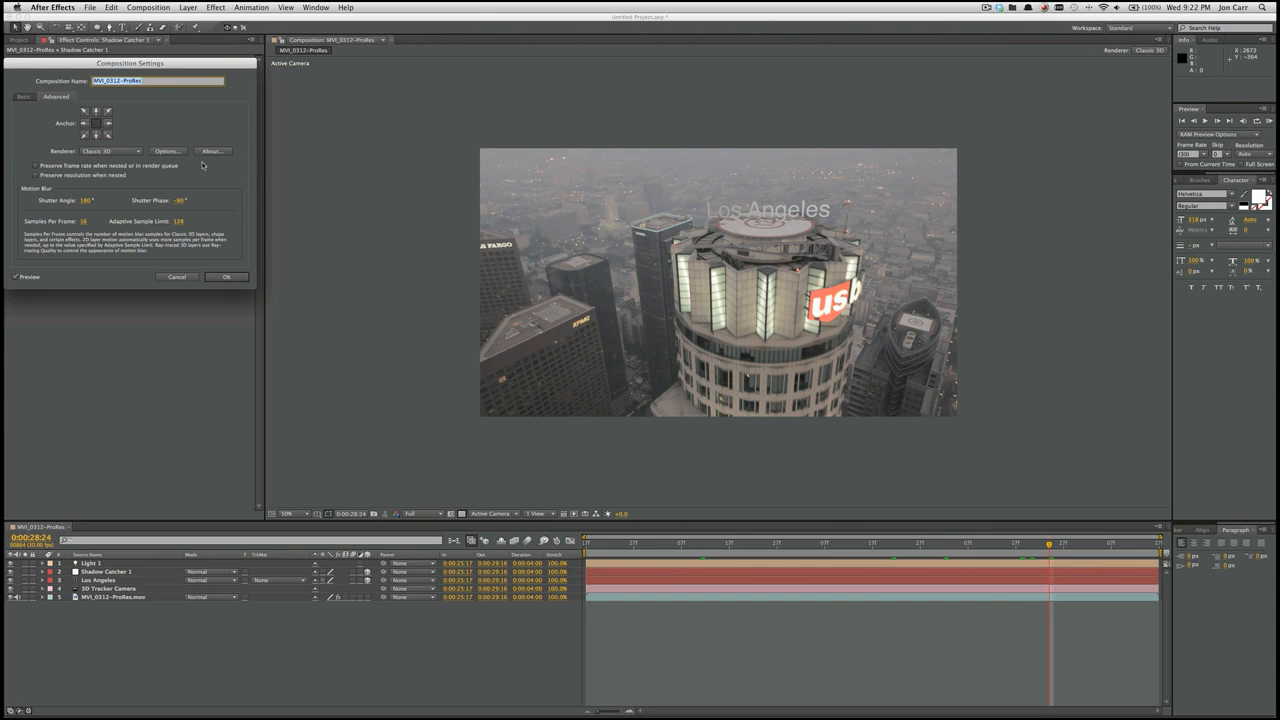
click(108, 151)
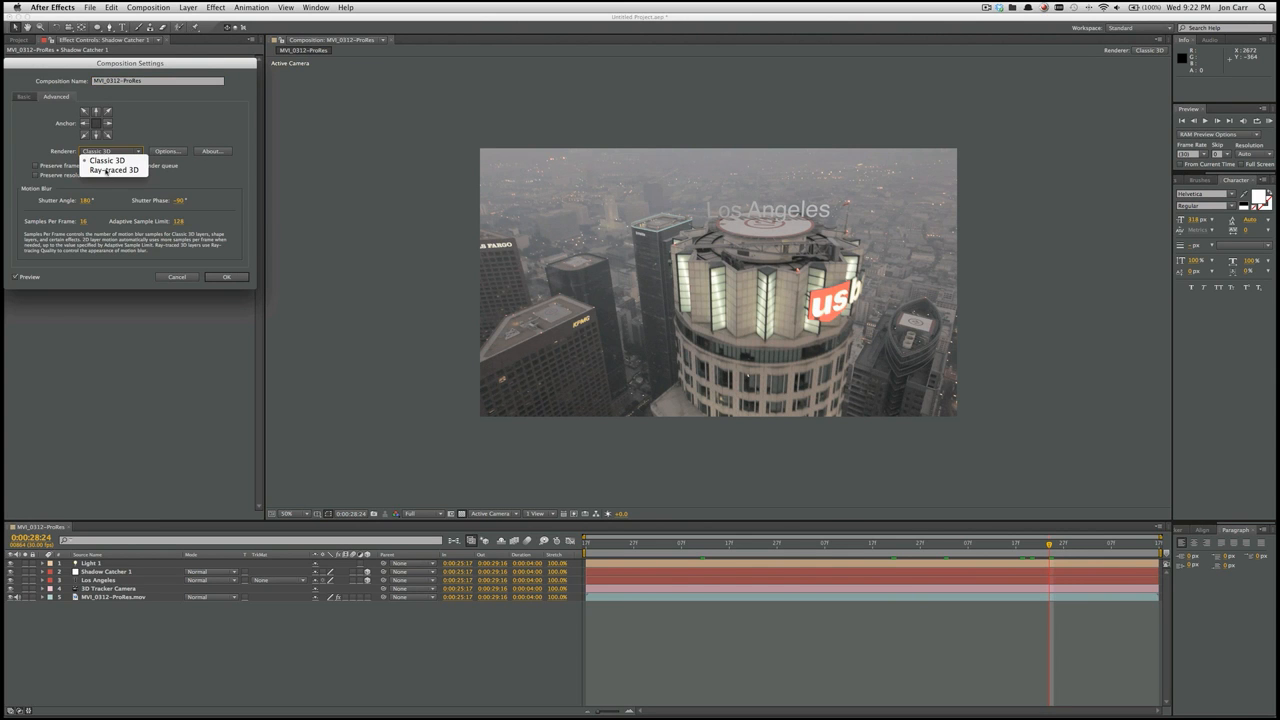
click(106, 170)
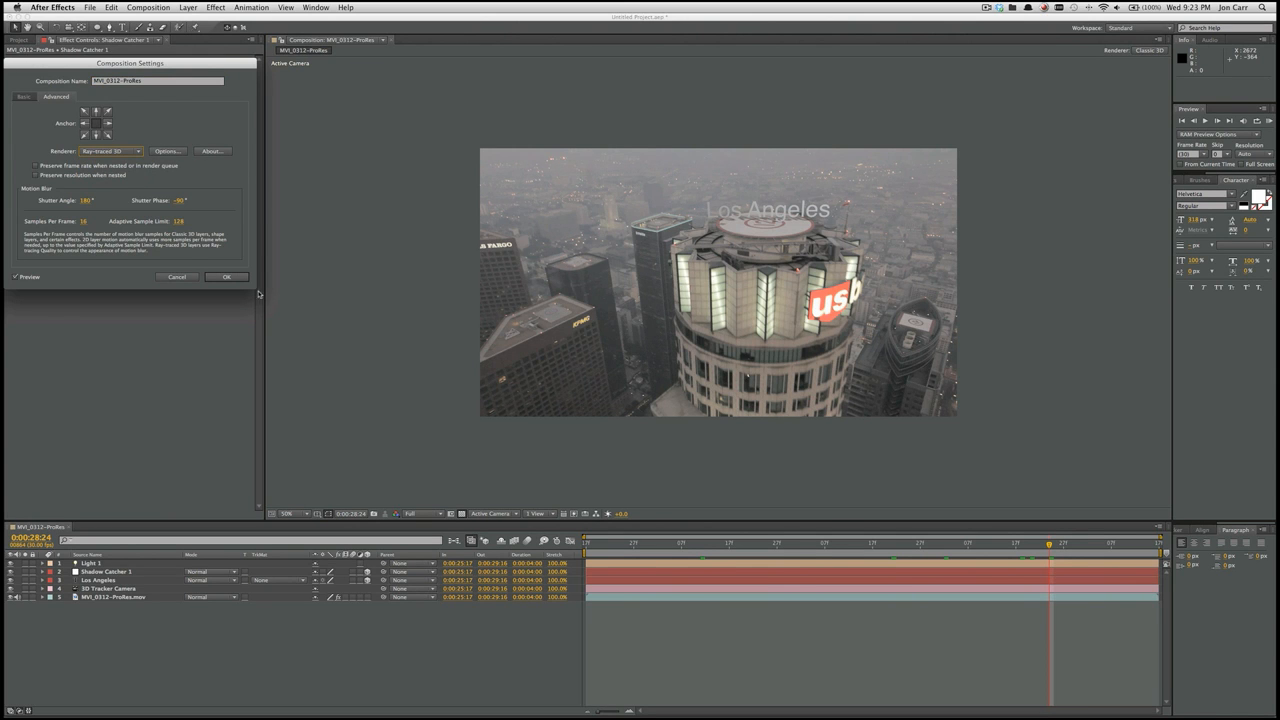
click(229, 277)
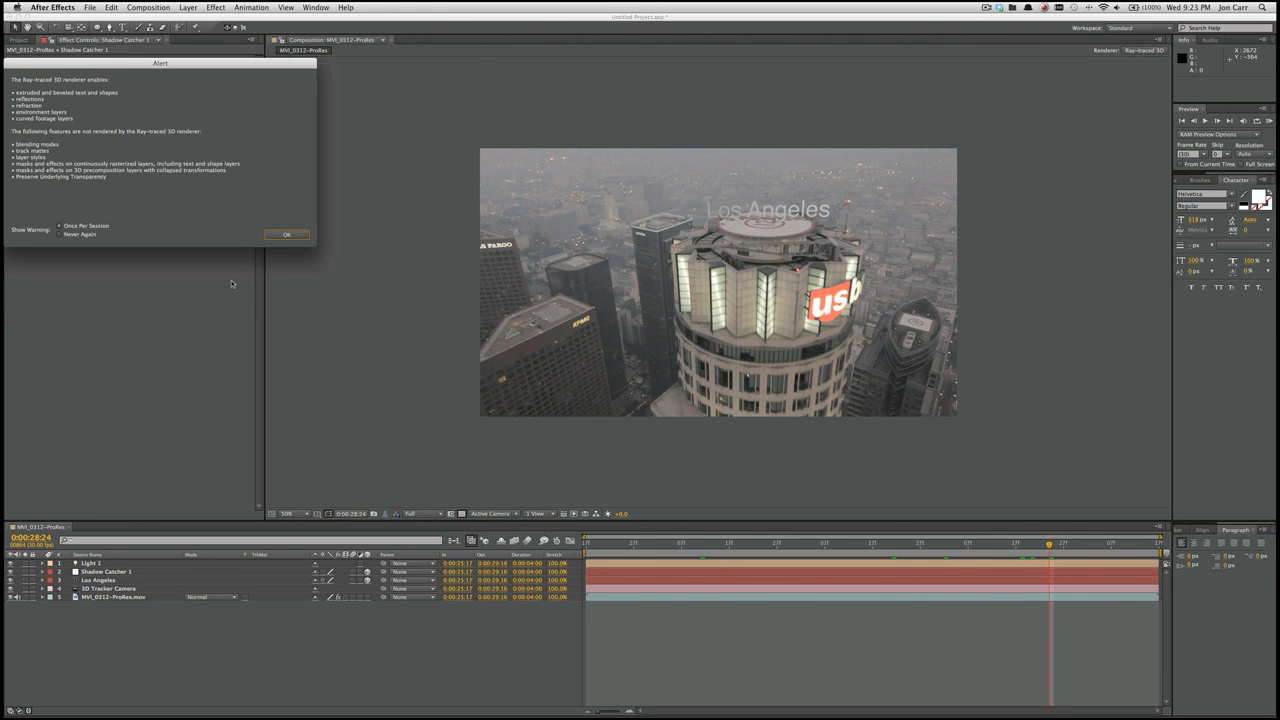
click(286, 236)
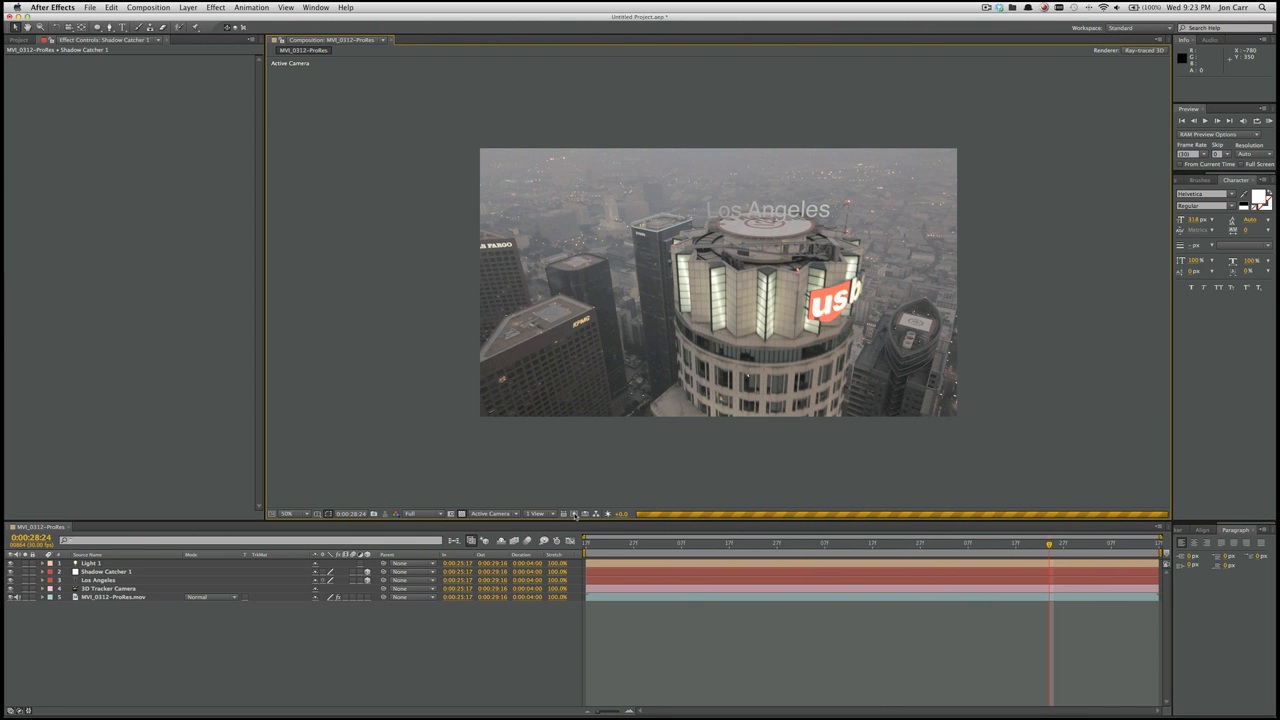
click(575, 515)
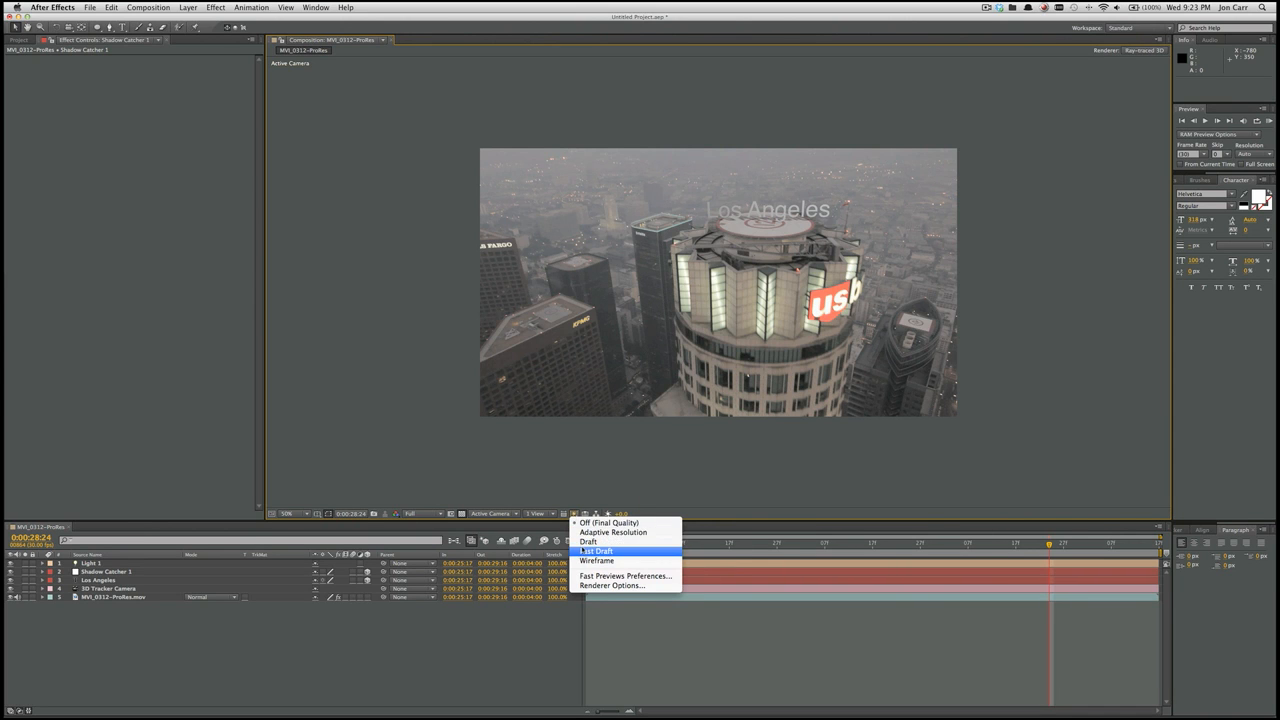
click(583, 551)
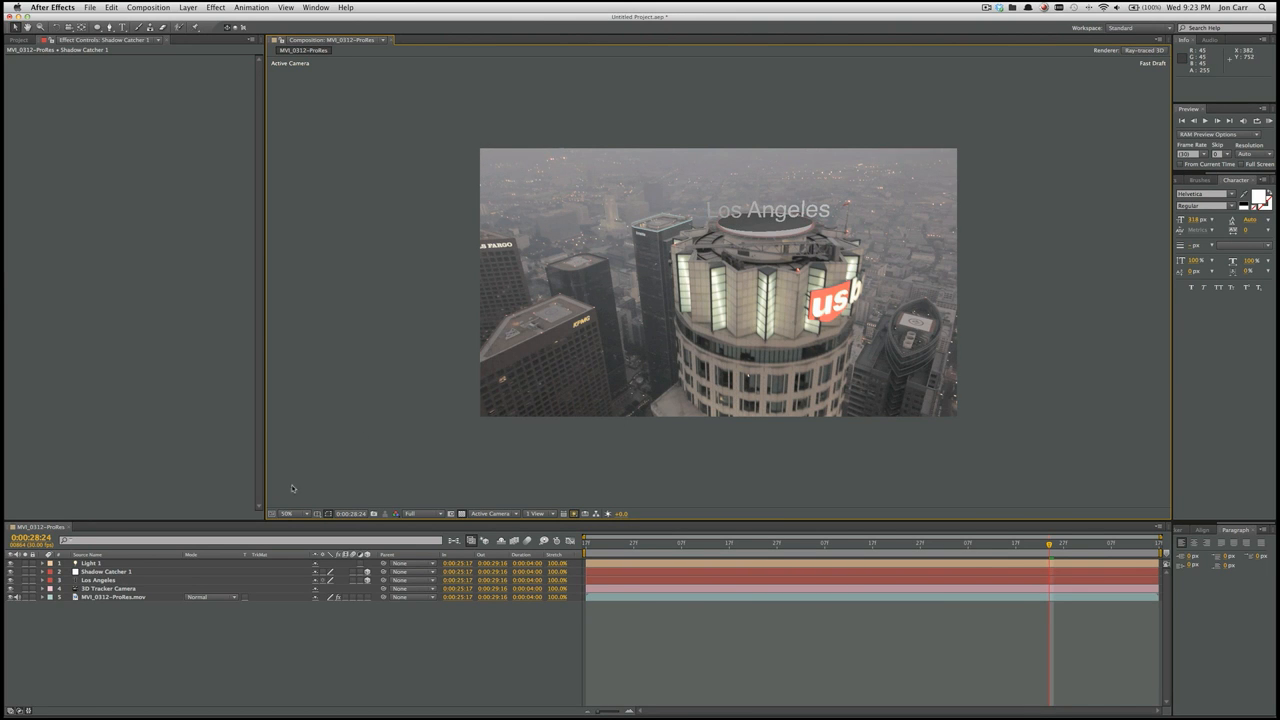
Extrude the Los Angeles text in its Geometry Options, trying an Extrusion Depth of 100 before setting it to 200
click(115, 582)
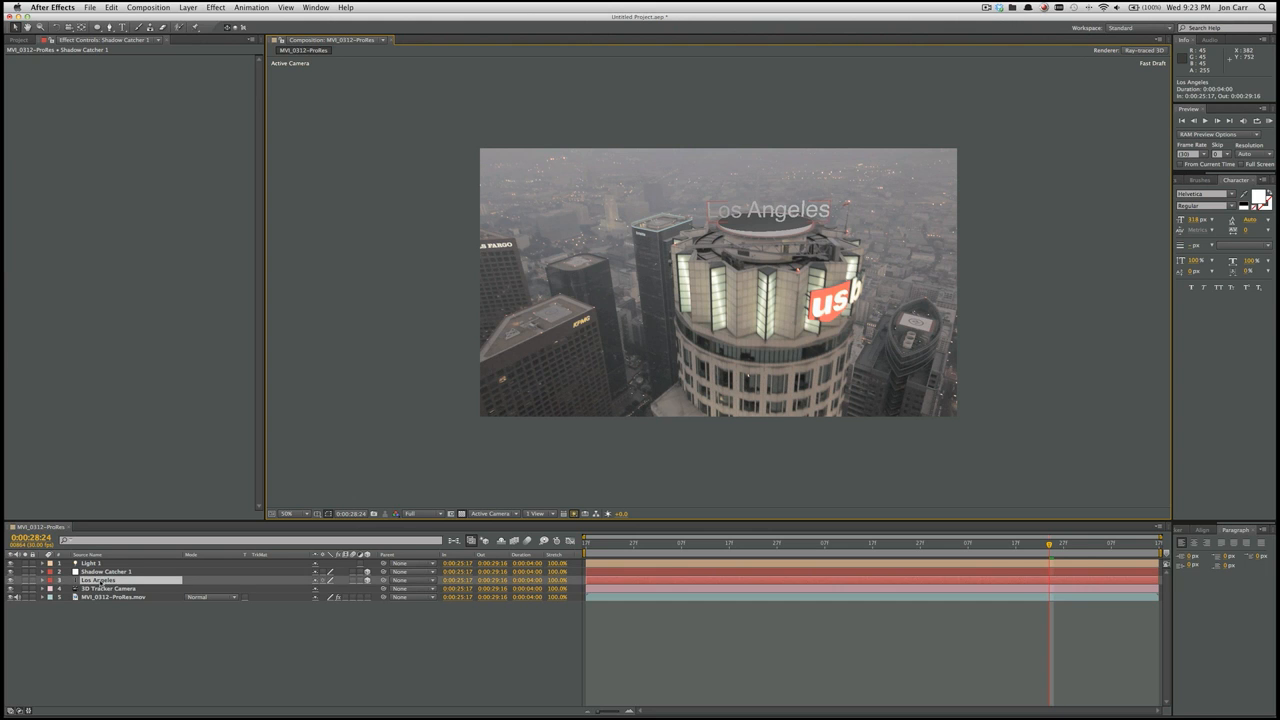
click(43, 581)
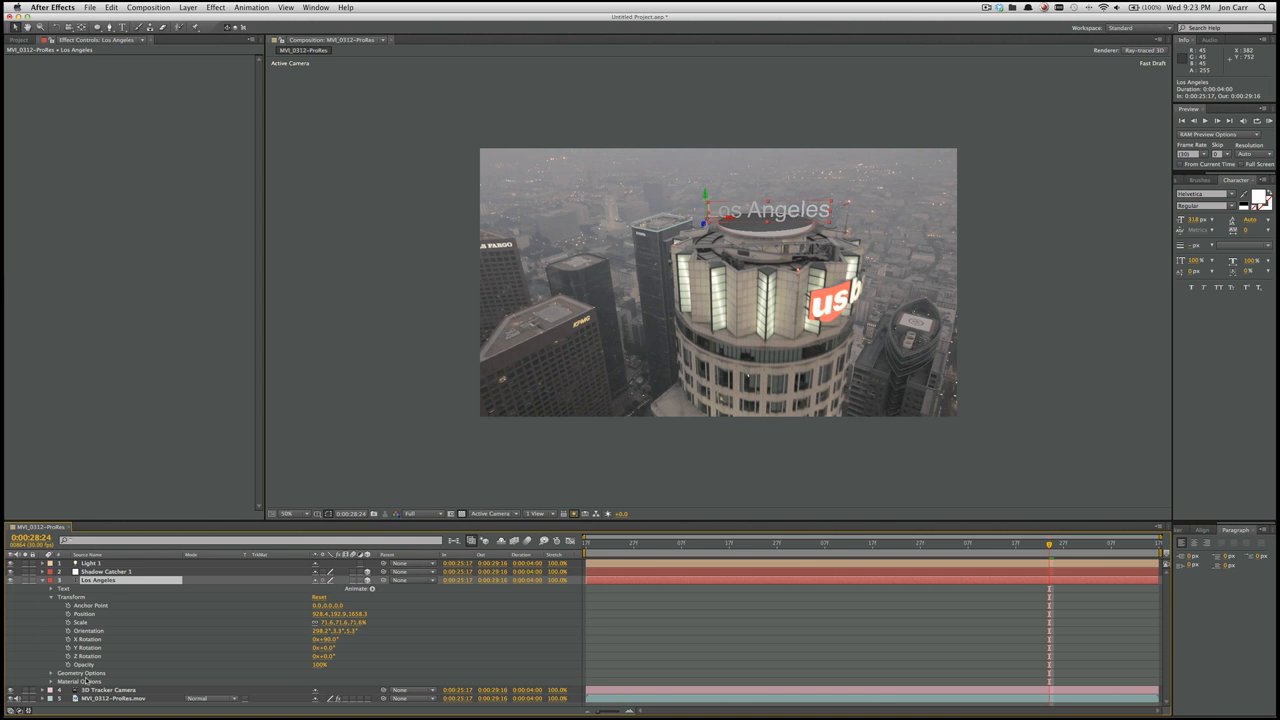
click(51, 674)
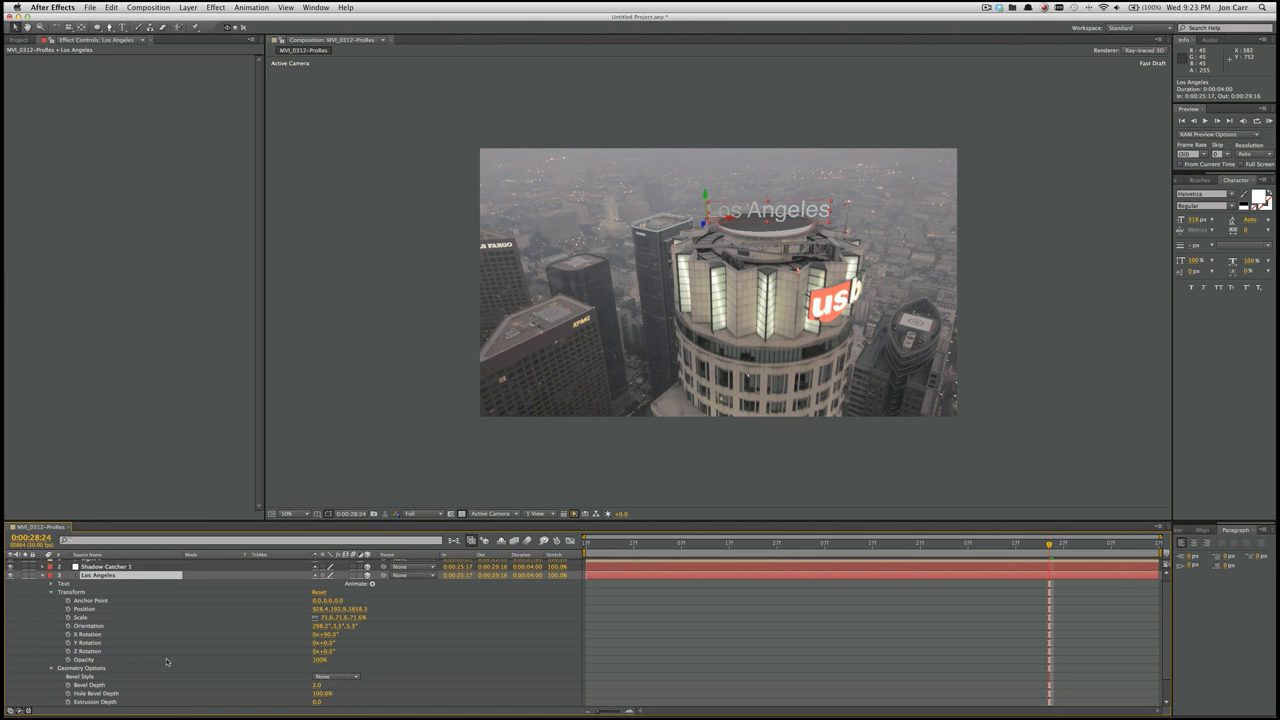
scroll(168, 661, down, 2)
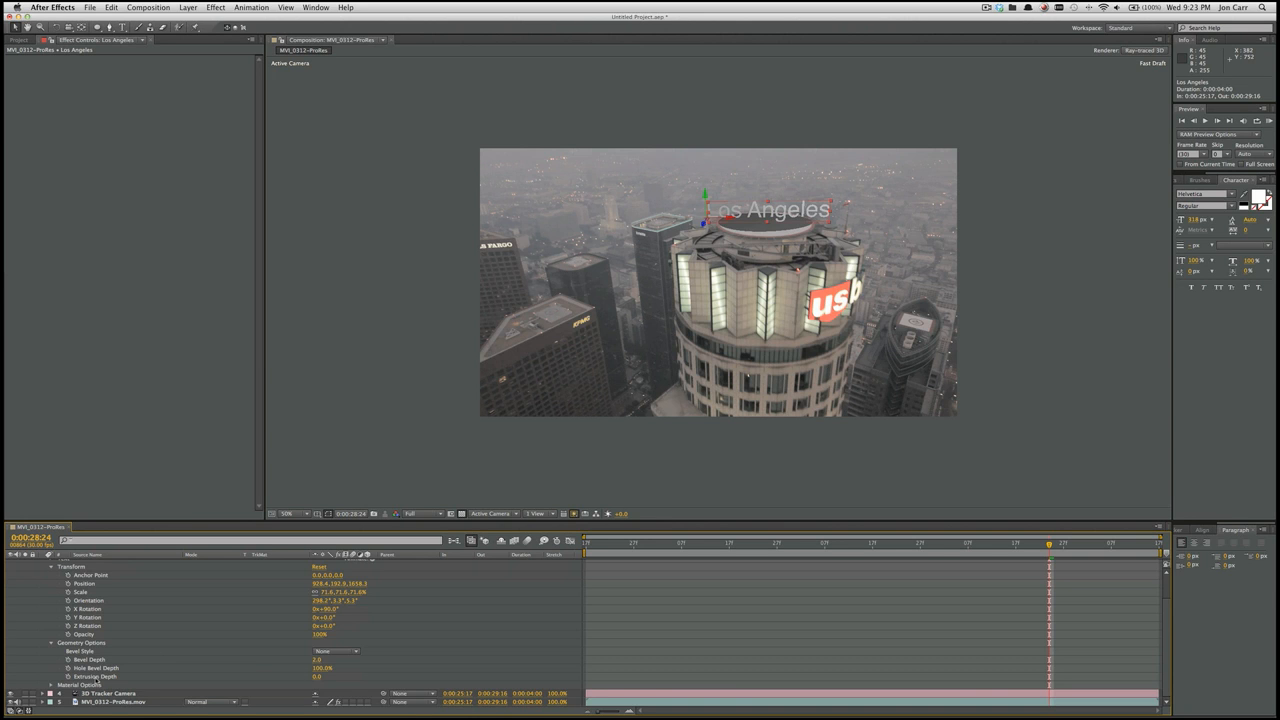
click(317, 677)
text(100)
key(Return)
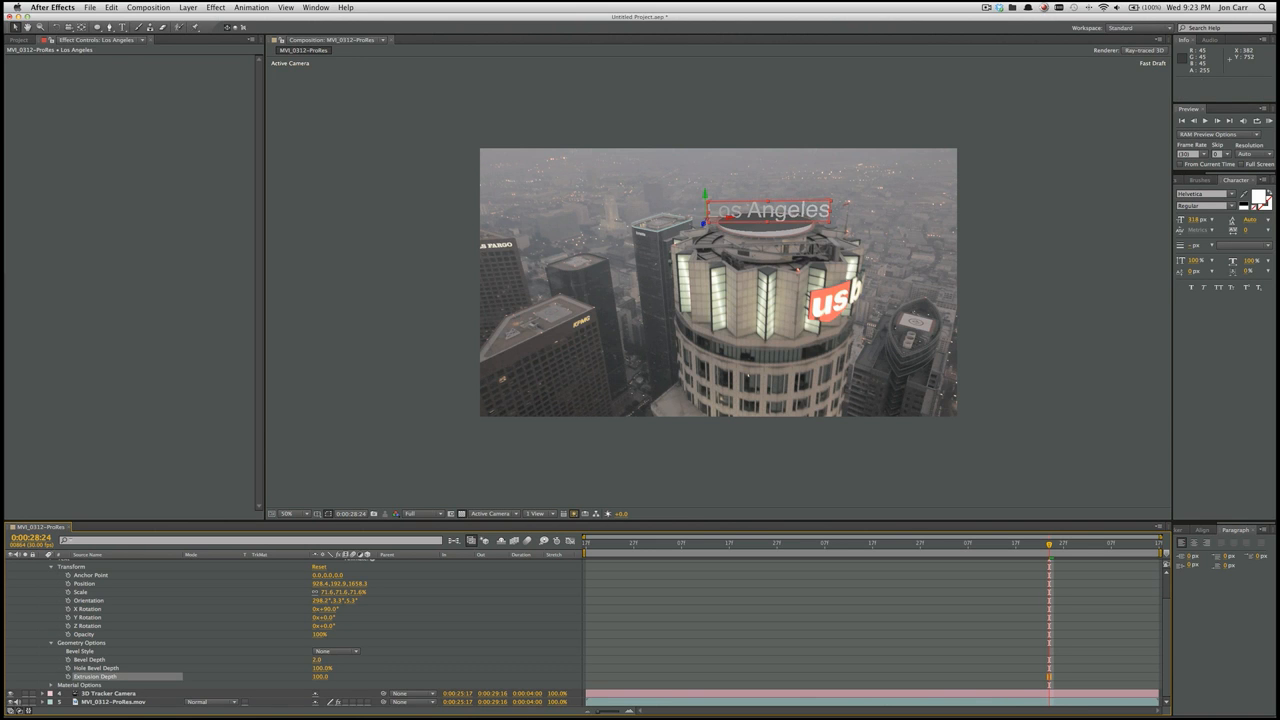
click(317, 677)
text(200)
key(Return)
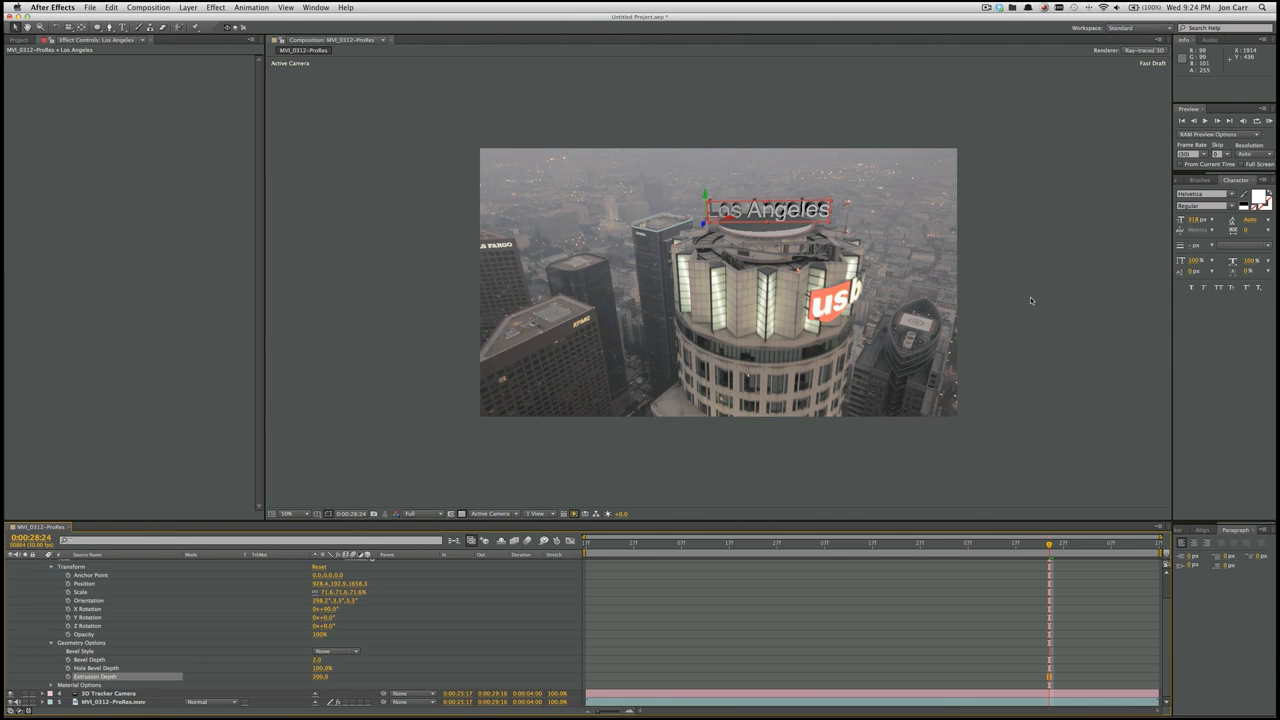
click(972, 339)
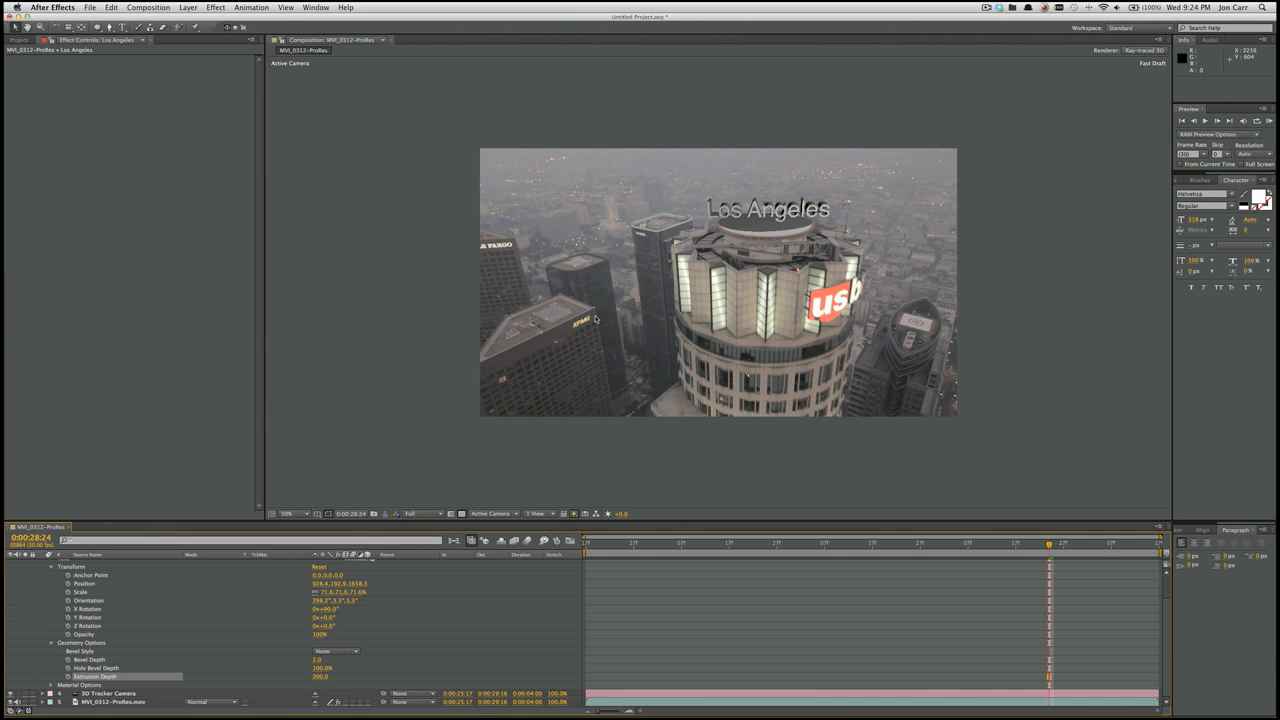
Go to 0:00:27:10 and set the Los Angeles text's Bevel Style to Concave
click(674, 671)
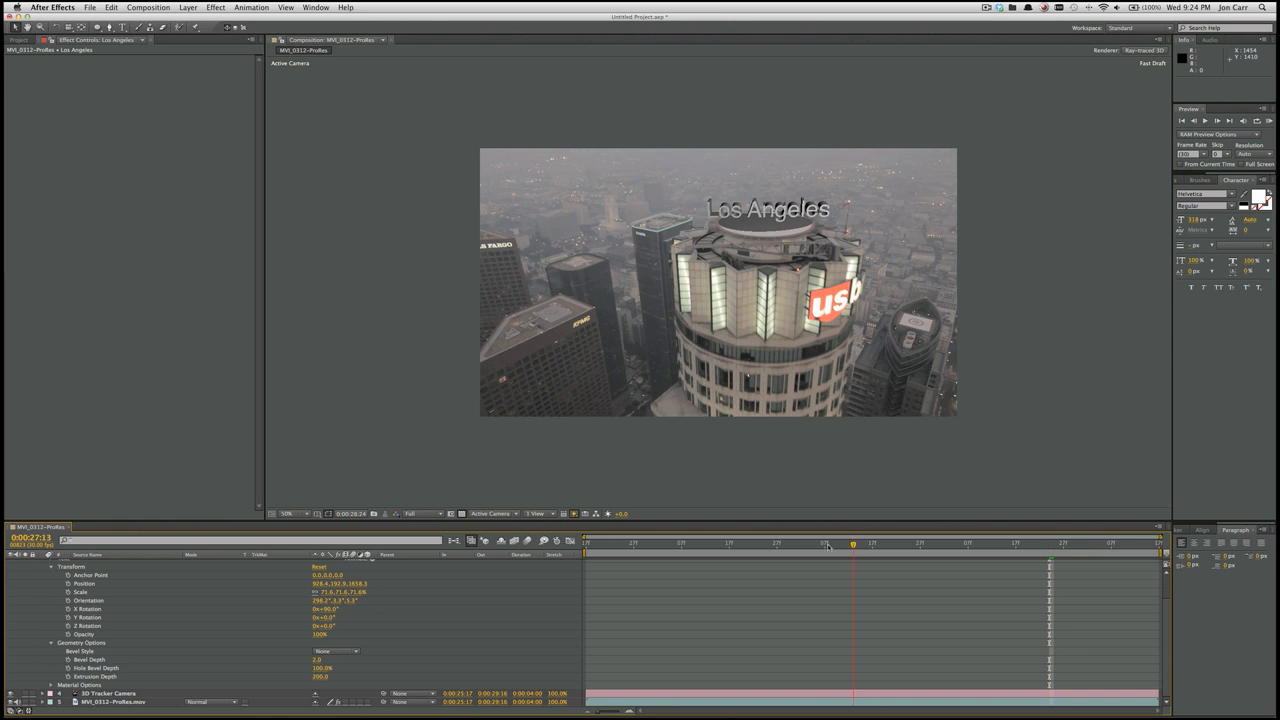
click(824, 545)
drag(824, 546, 839, 546)
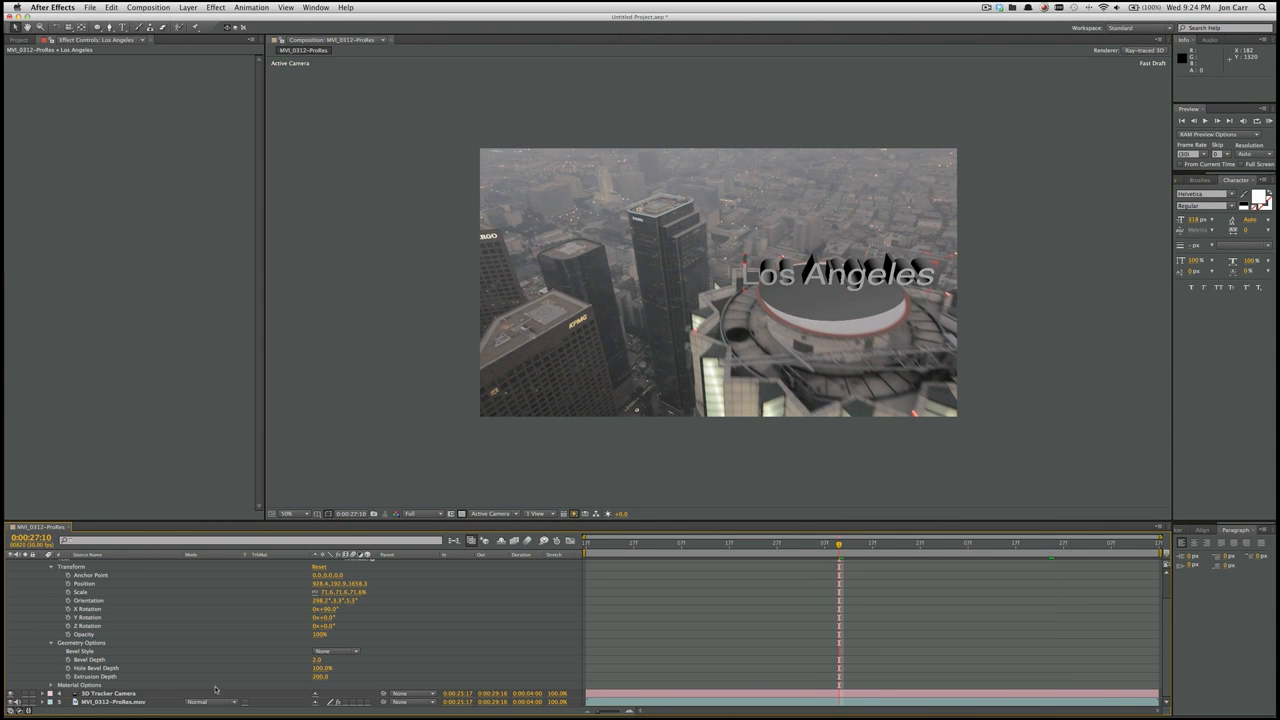
click(342, 653)
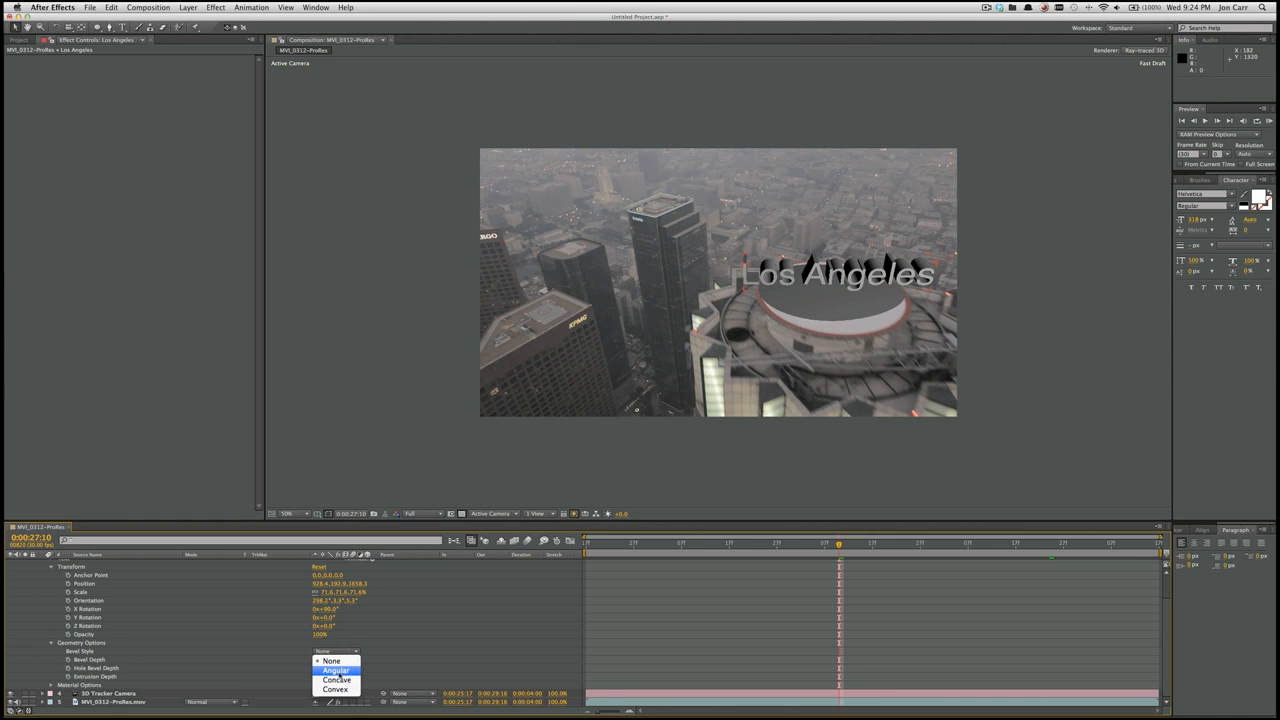
click(340, 677)
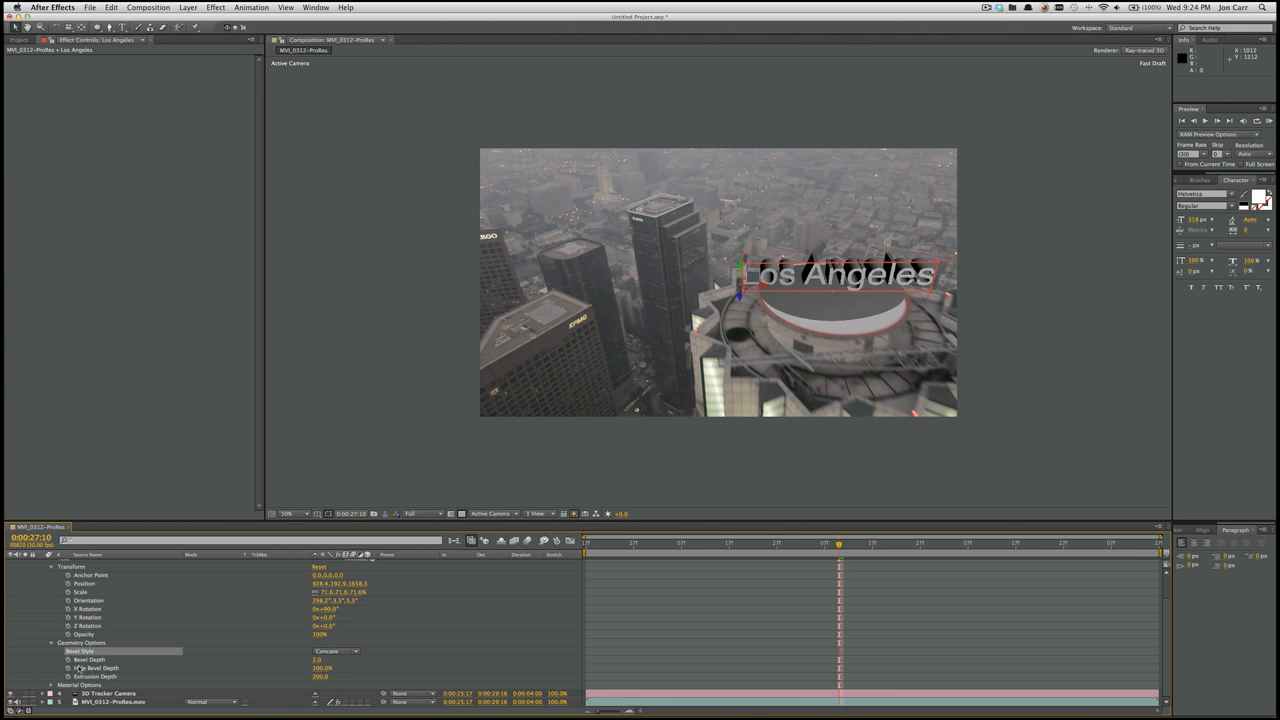
Look over the Los Angeles layer's Material Options and collapse all of the layer's properties
click(52, 686)
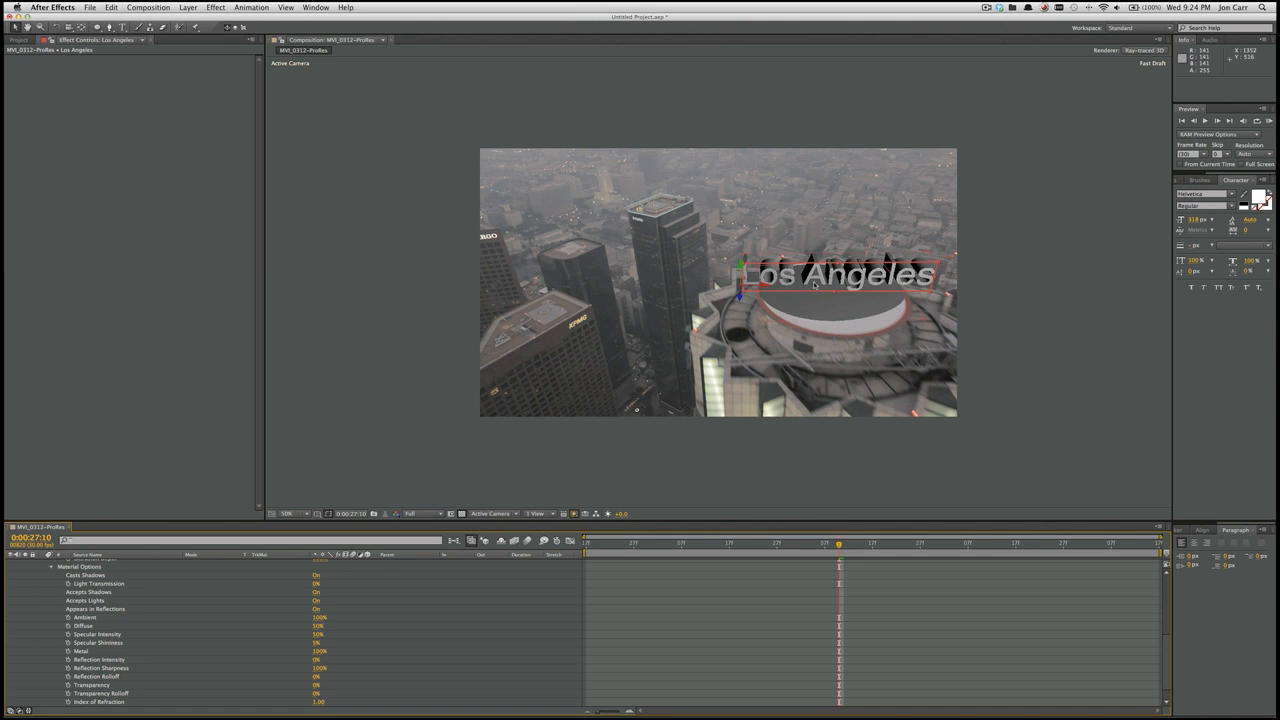
click(51, 567)
click(51, 643)
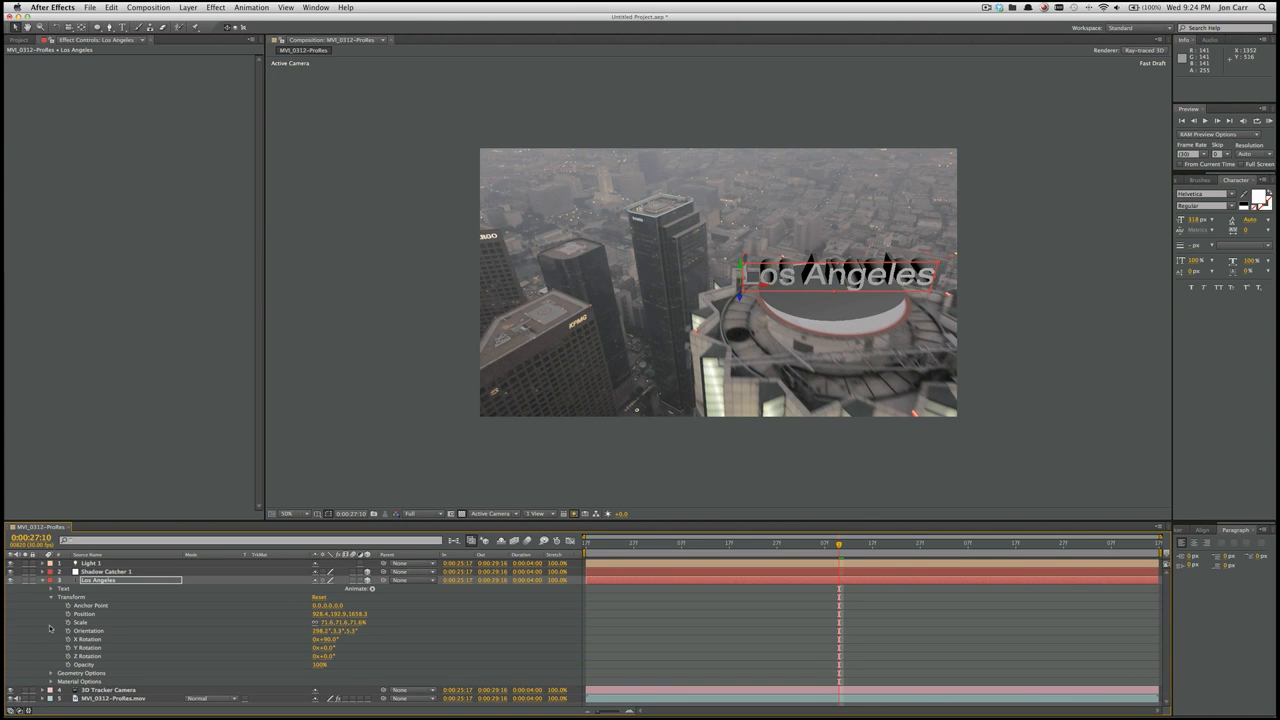
click(52, 597)
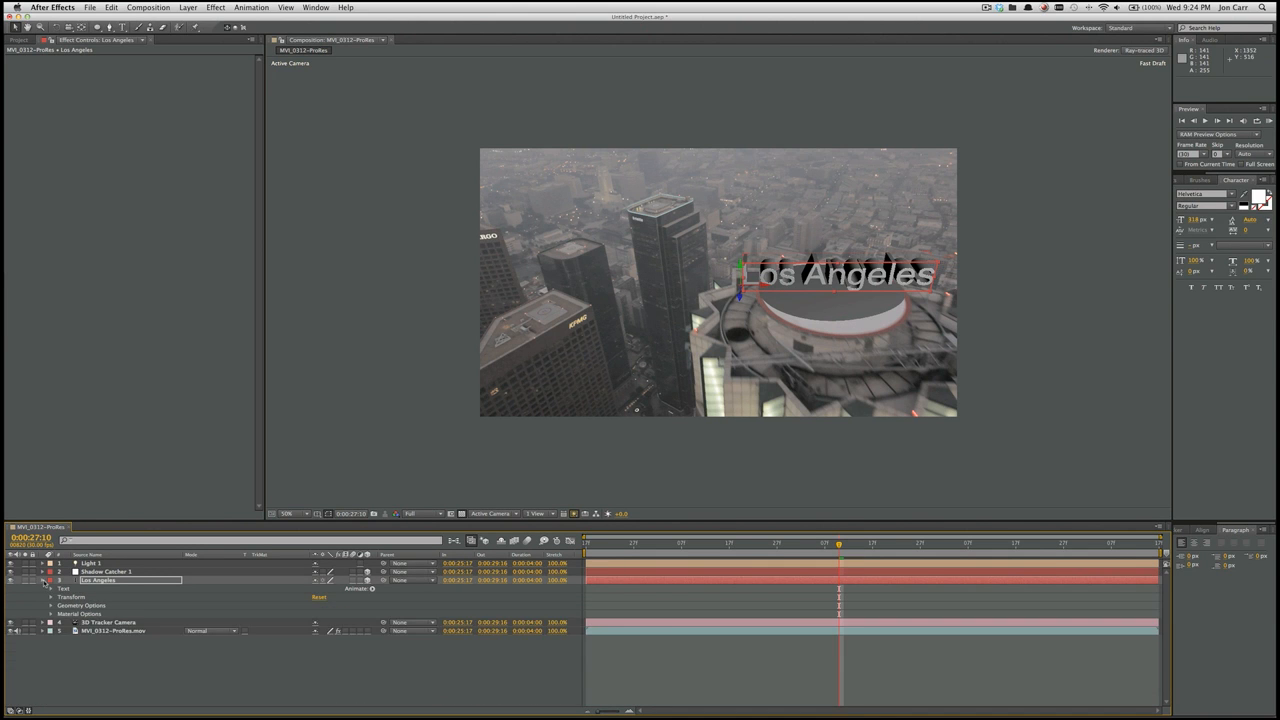
click(43, 580)
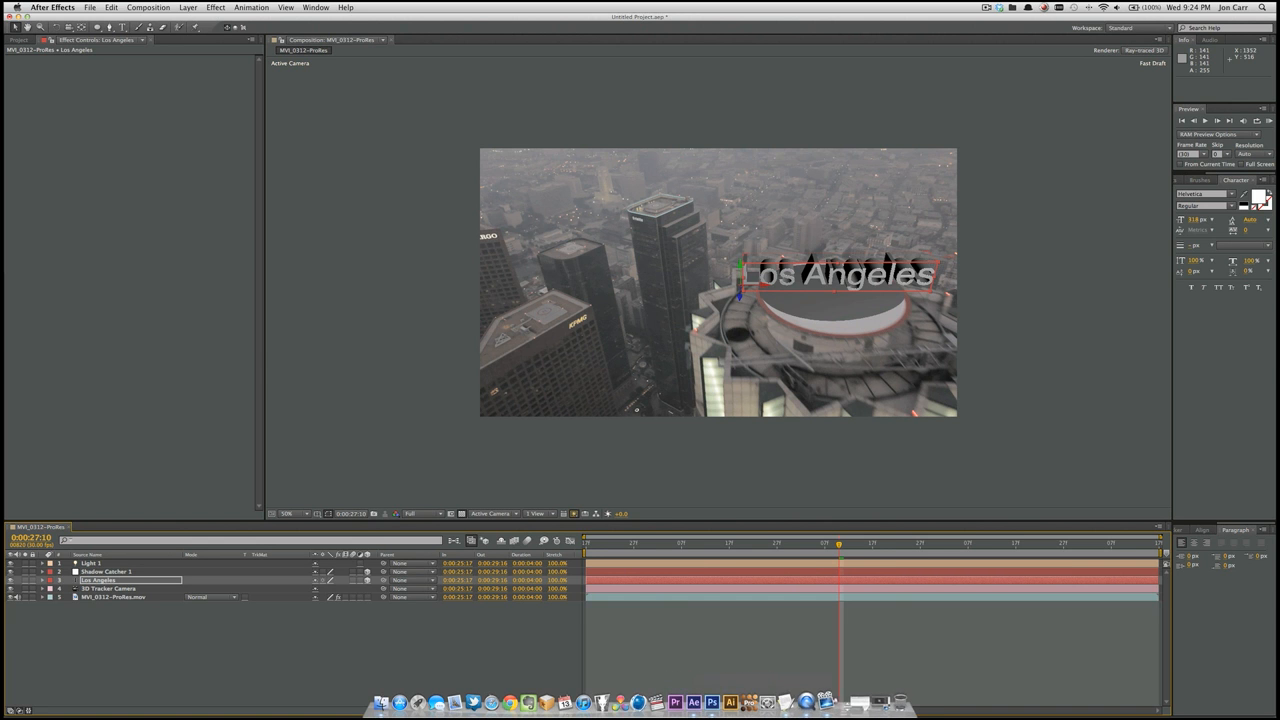
Switch to QuickTime Player and bring the rendered movie MVI_0312-ProRes_1.mov to the front
click(829, 700)
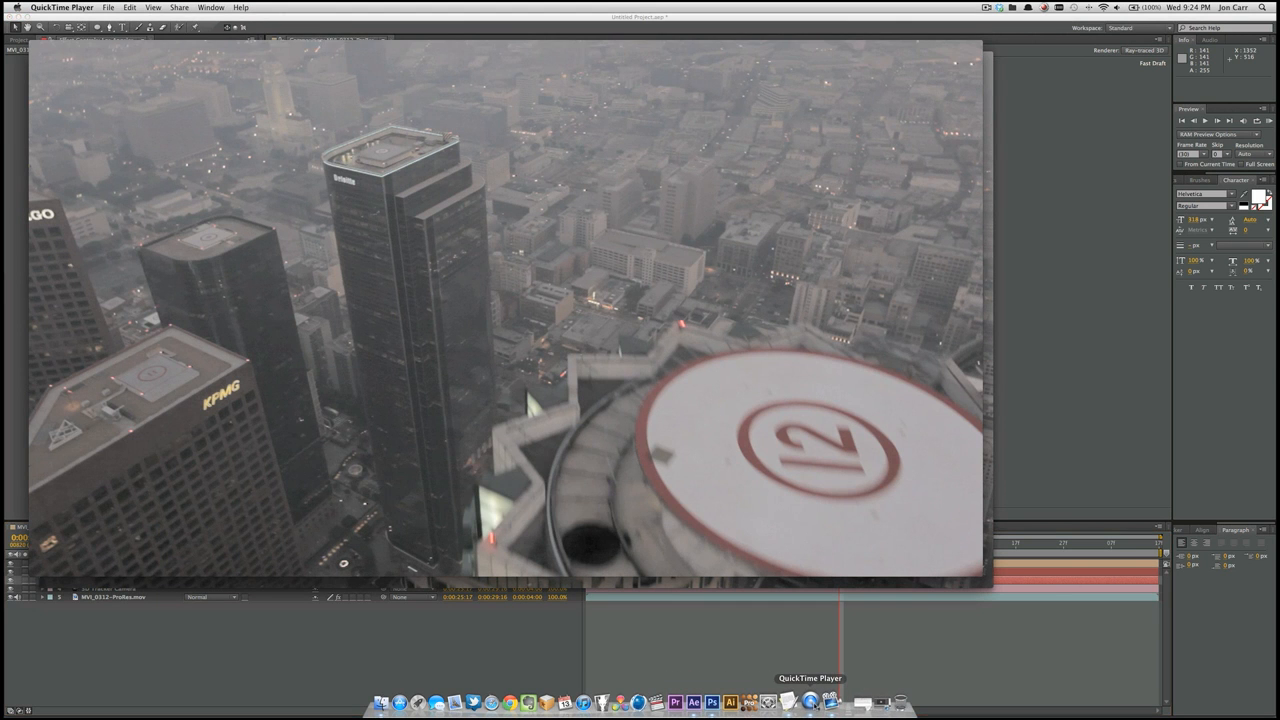
click(262, 586)
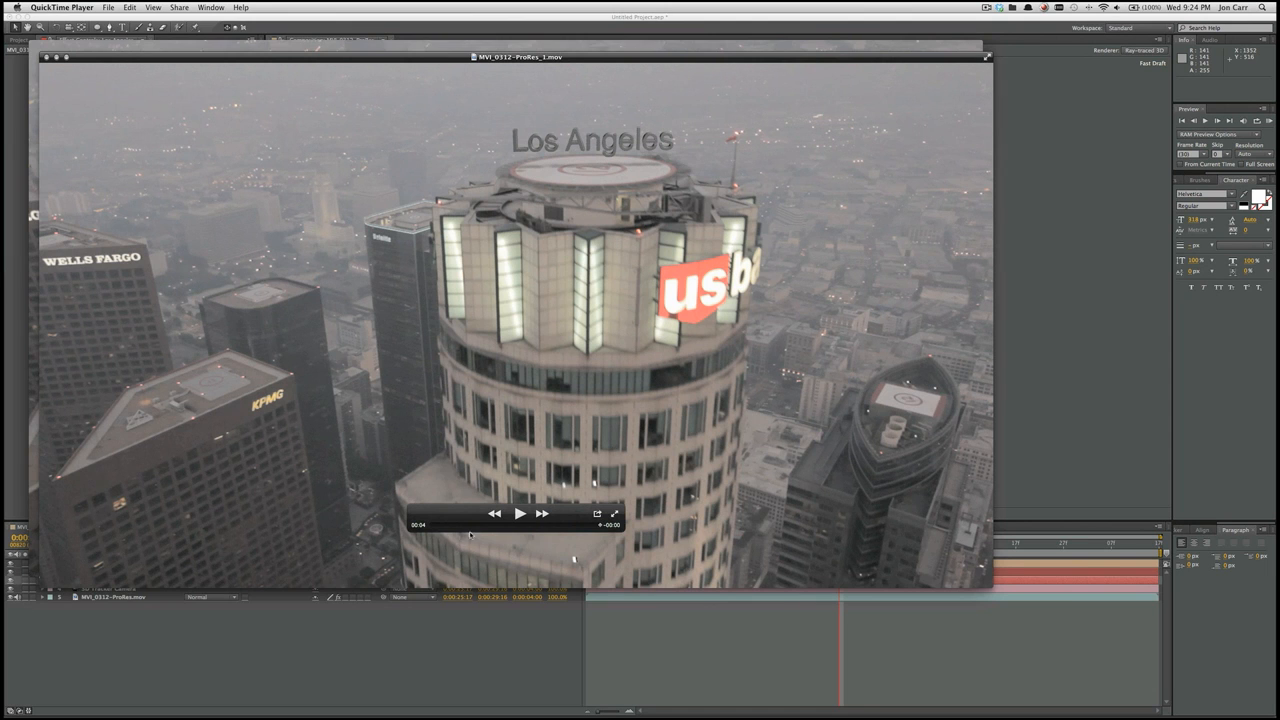
Play and scrub through the rendered movie to examine how the Los Angeles text and its shadow track with the helipad
click(466, 527)
click(444, 526)
mouse_move(444, 526)
mouse_down()
mouse_move(509, 527)
mouse_move(430, 527)
mouse_up()
click(519, 514)
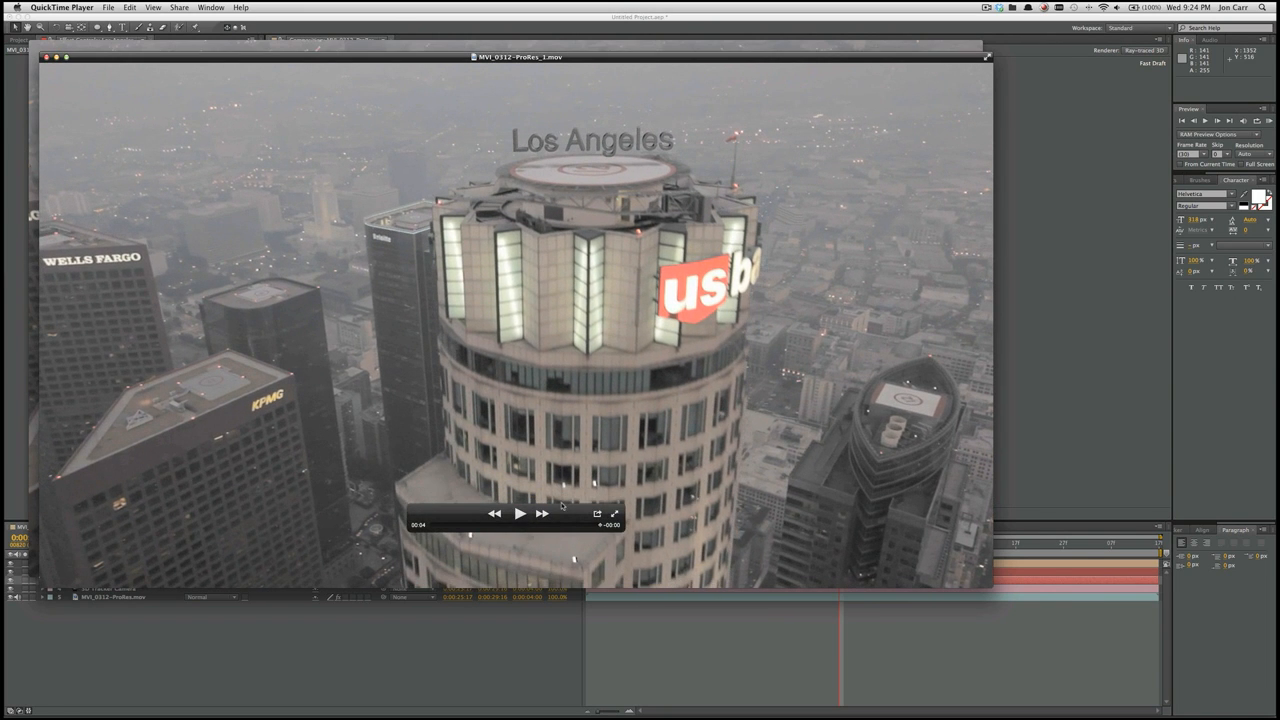
drag(545, 527, 501, 527)
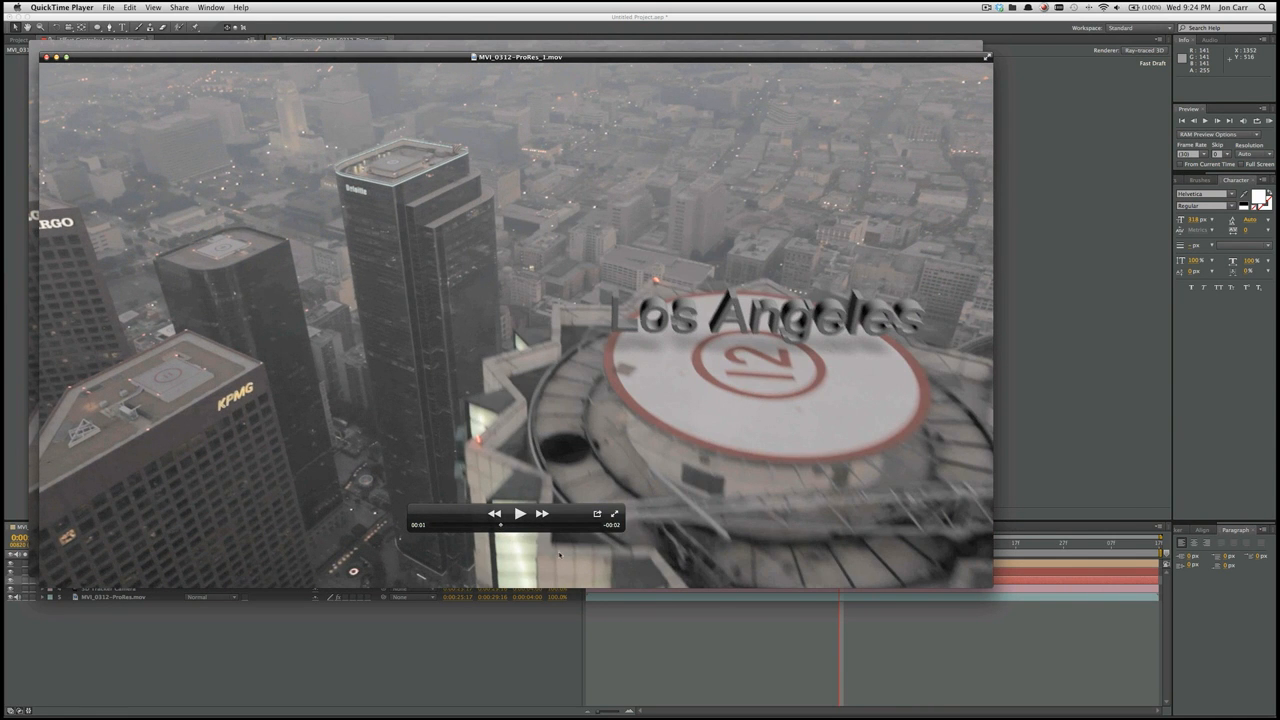
drag(500, 526, 530, 524)
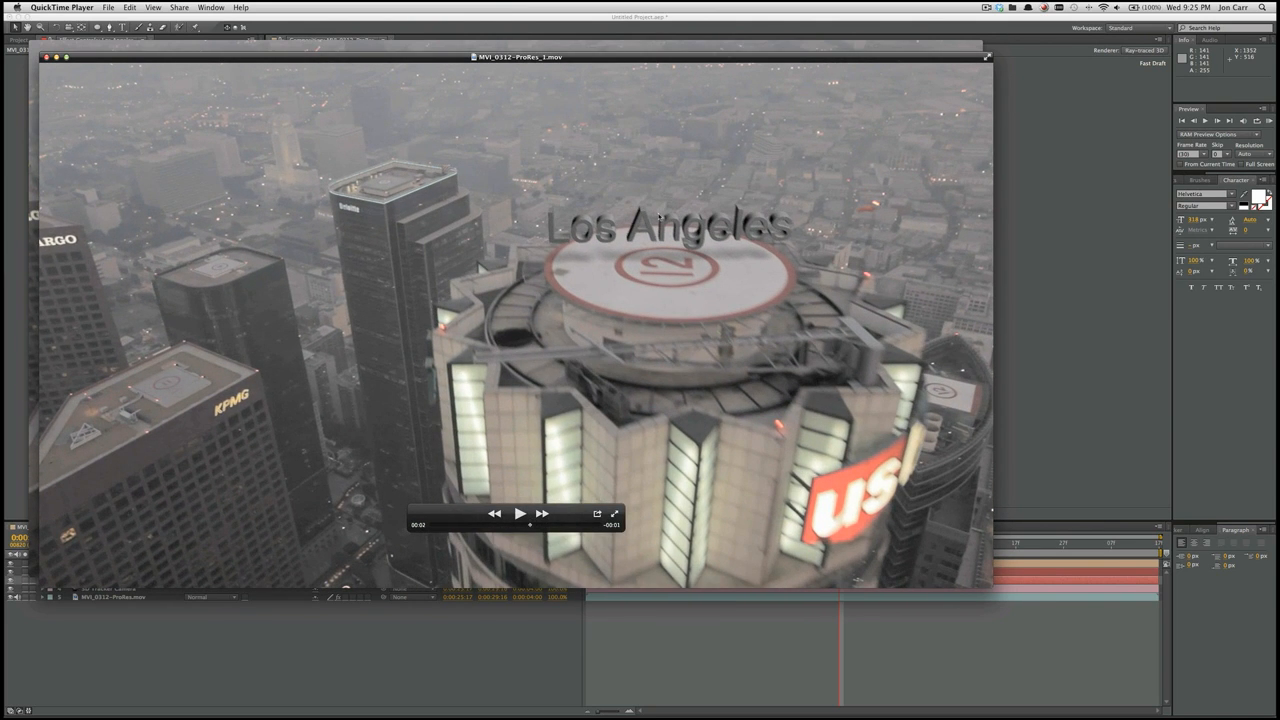
Switch back to After Effects and set the MVI_0312-ProRes composition's renderer to Classic 3D
click(1061, 269)
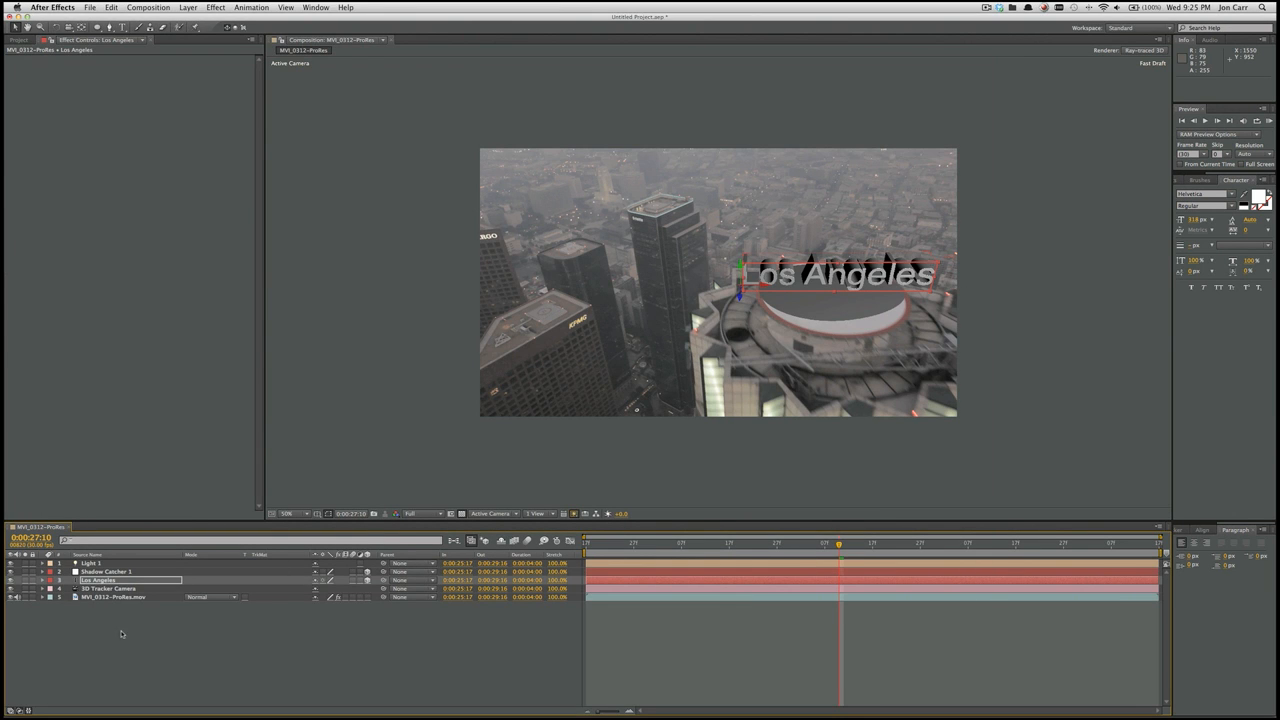
click(1148, 54)
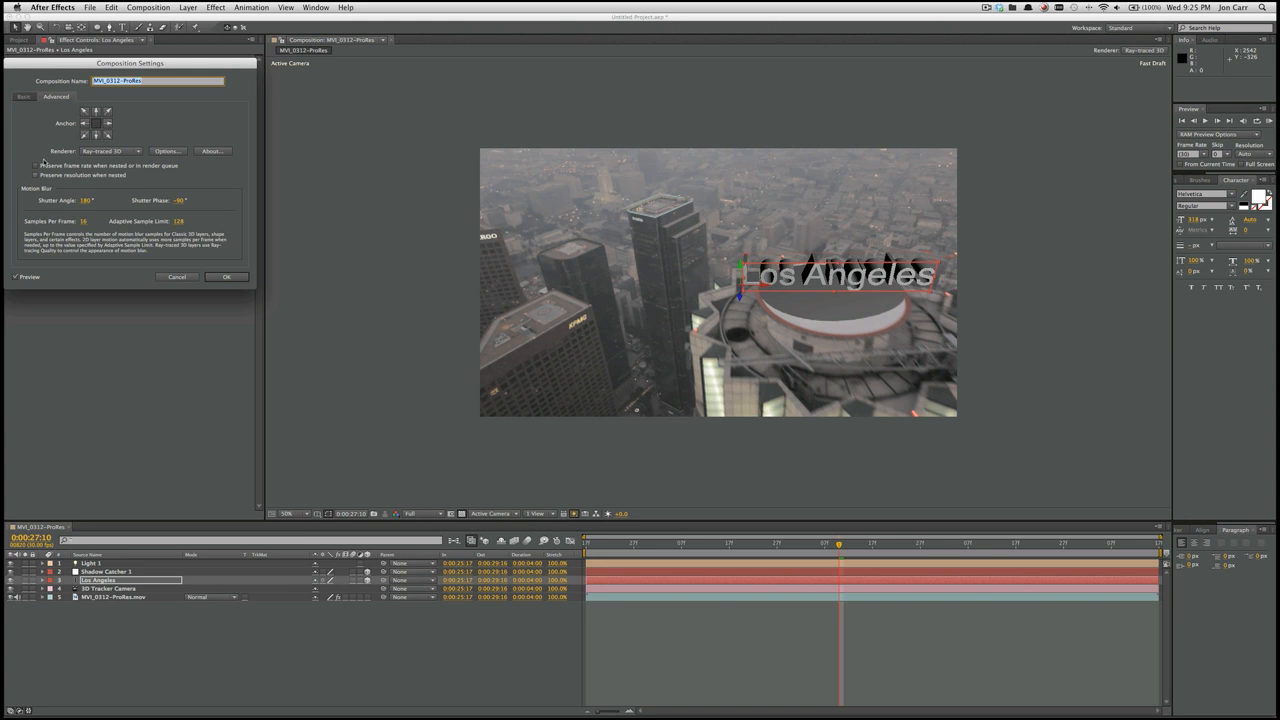
click(100, 150)
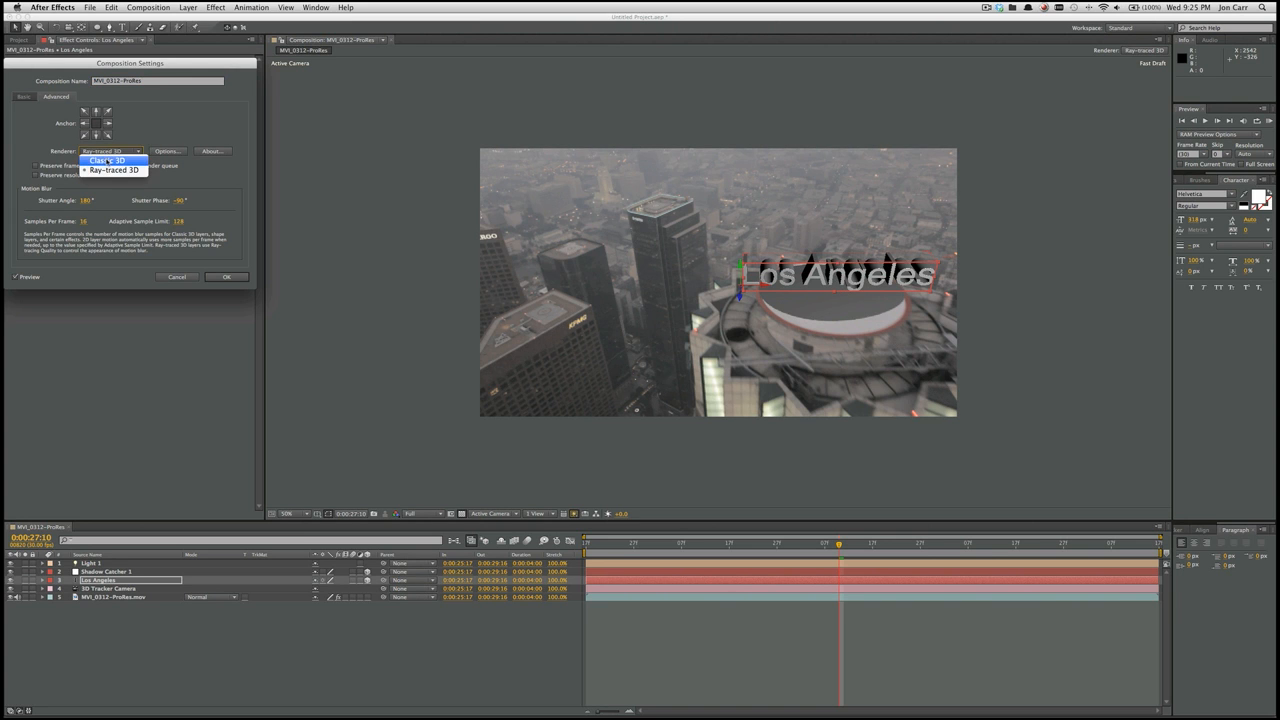
key(Return)
click(226, 276)
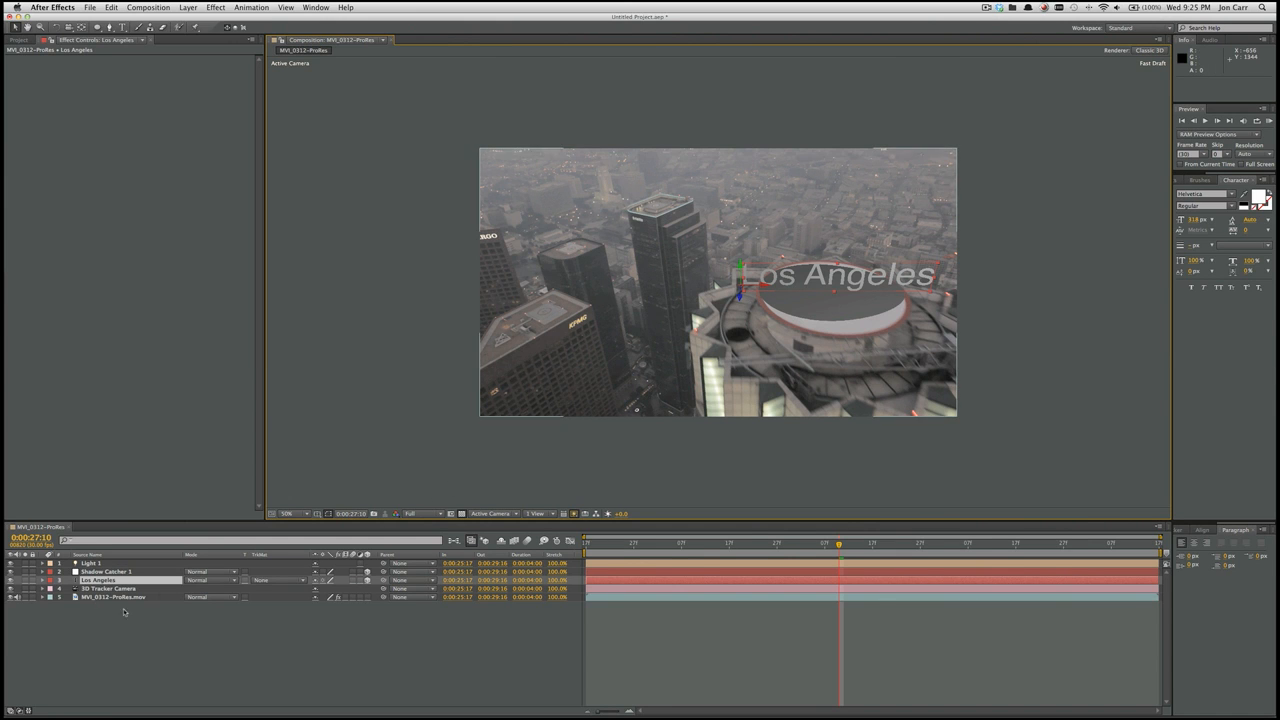
Hide the Los Angeles, Shadow Catcher 1 and Light 1 layers so only the tracked footage shows
click(13, 580)
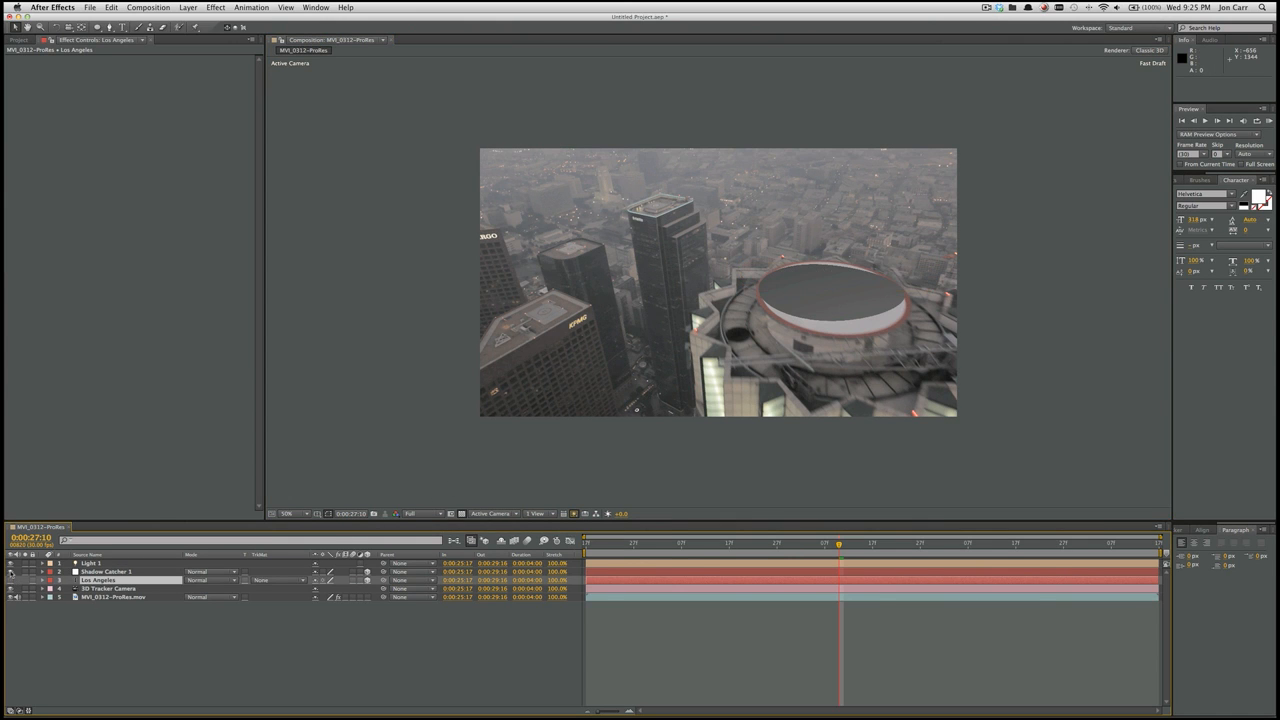
click(11, 571)
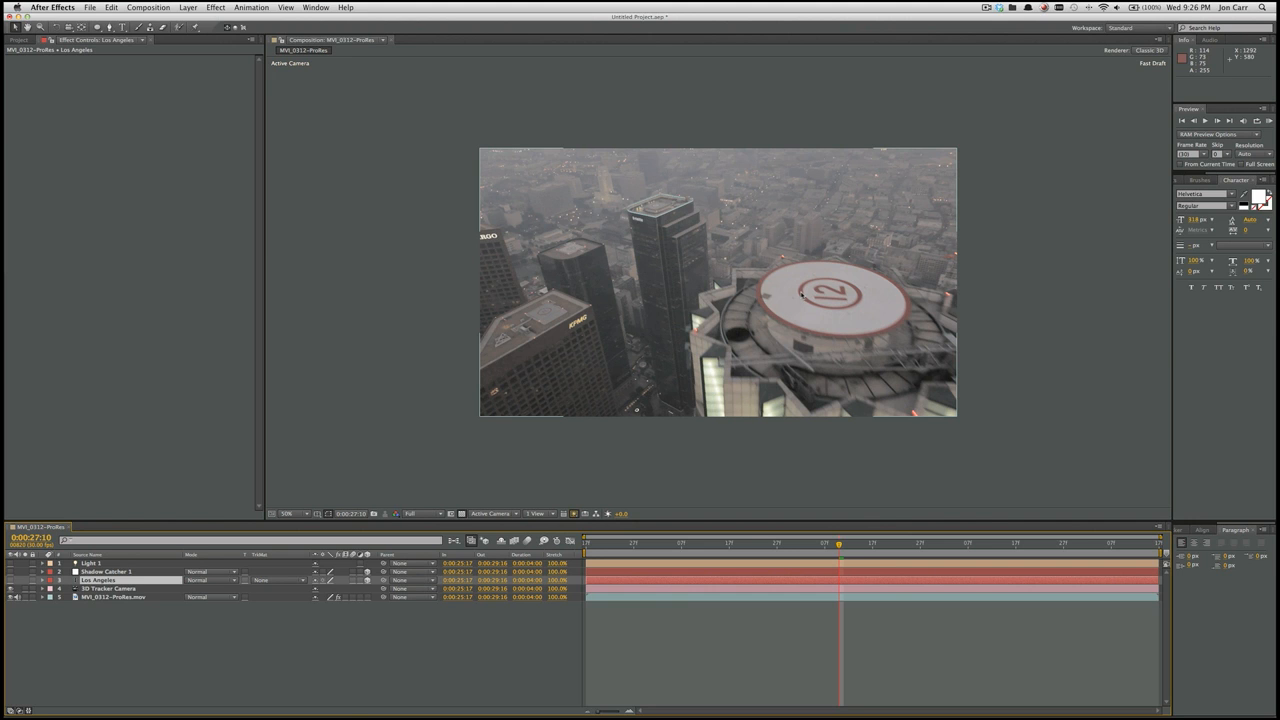
Switch to Photoshop and create a new 500 by 500 pixel, 16-bit RGB document named Heli-Pad
mouse_move(774, 716)
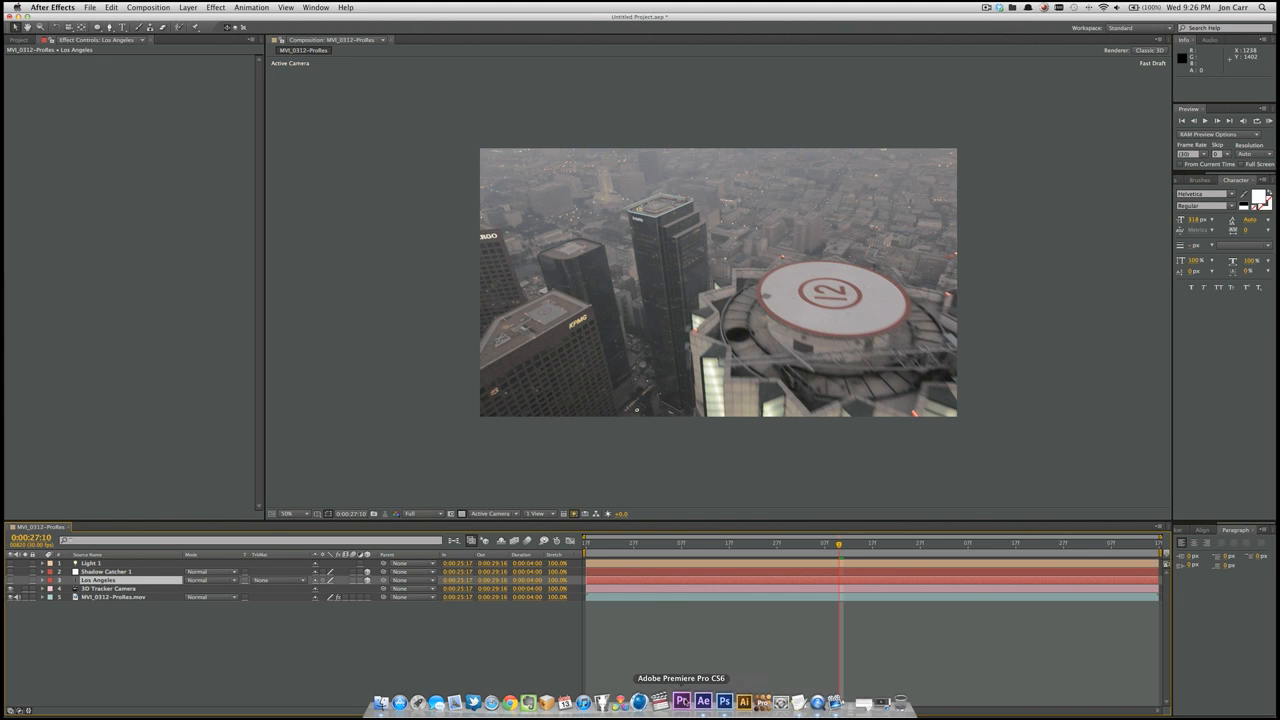
click(718, 700)
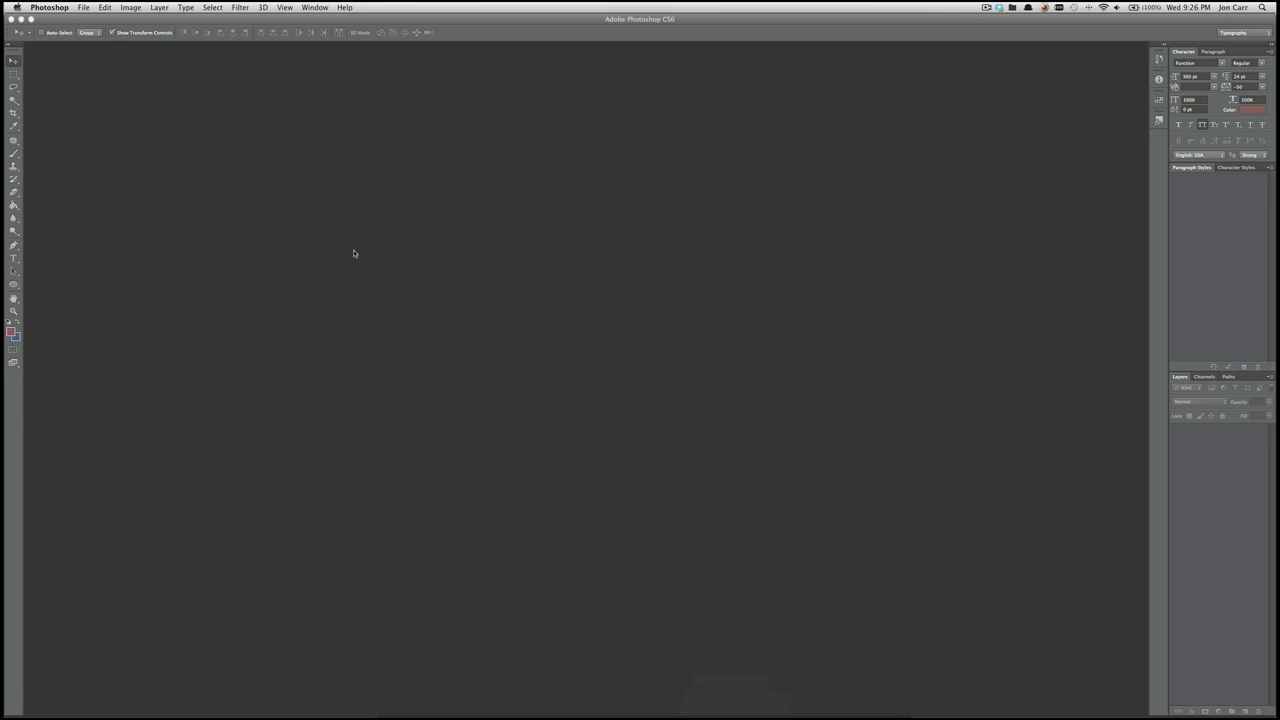
click(80, 7)
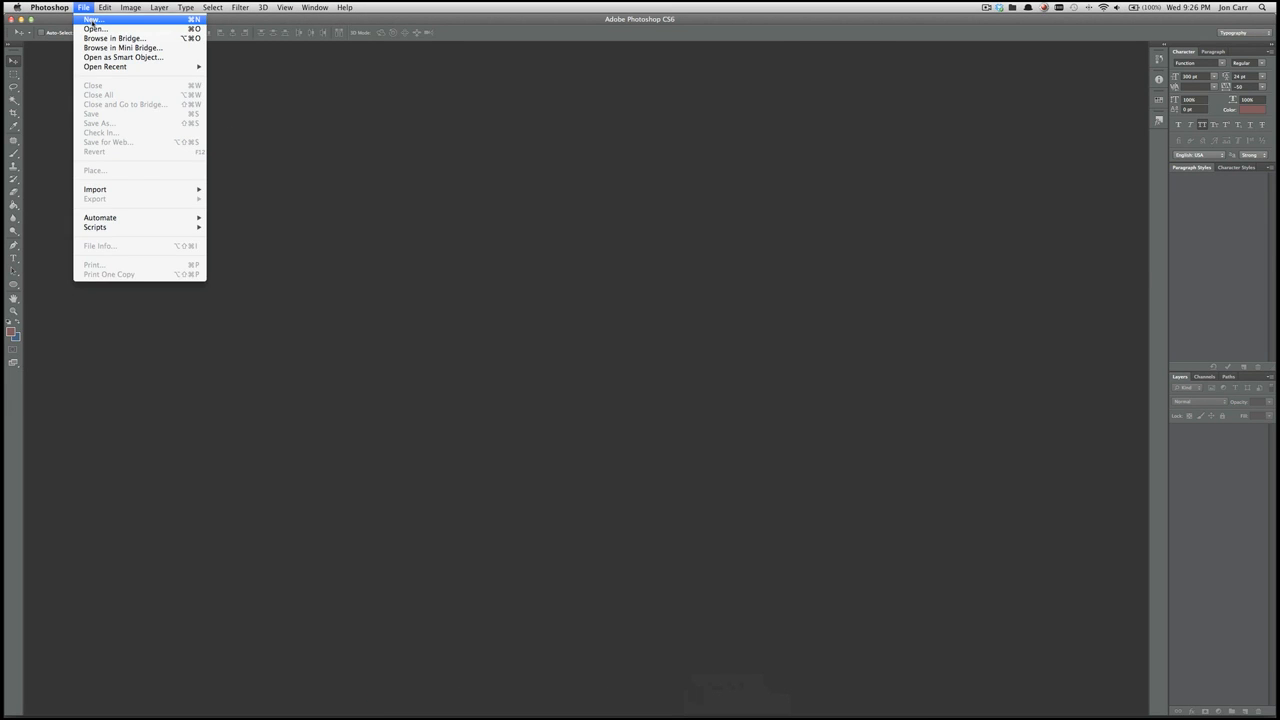
click(93, 22)
key(super+n)
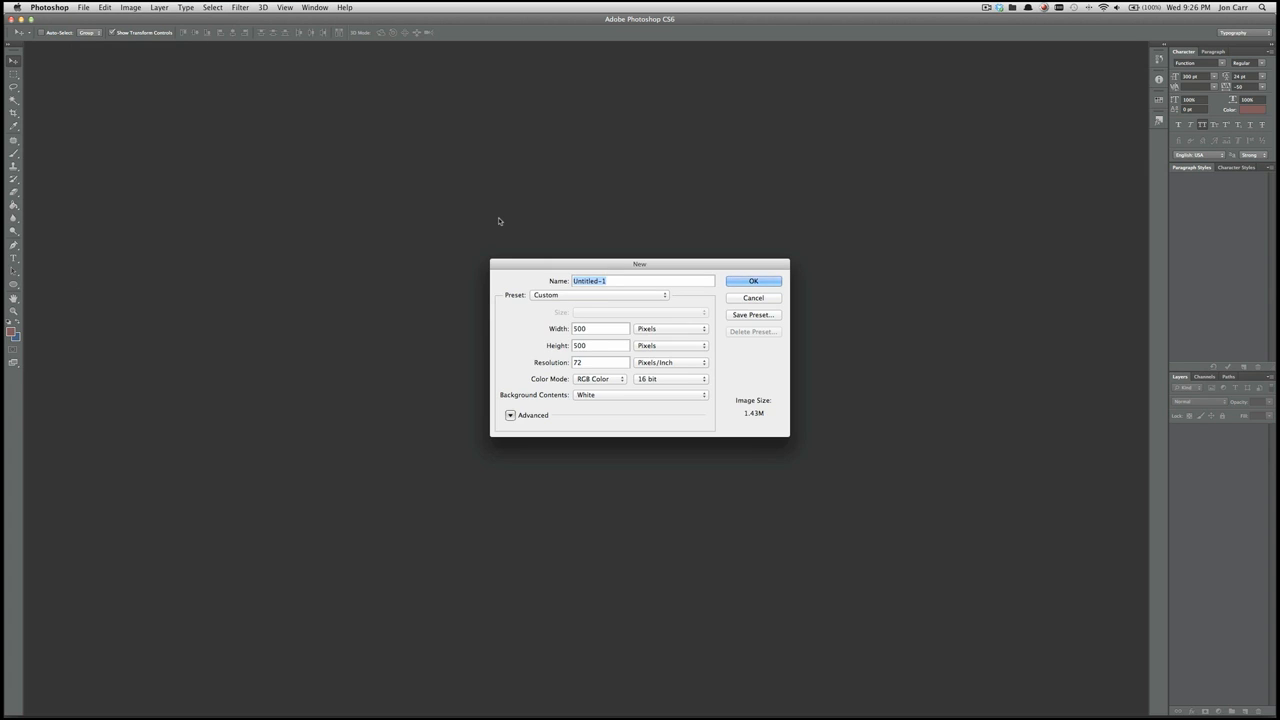
text(Pa)
key(BackSpace)
key(BackSpace)
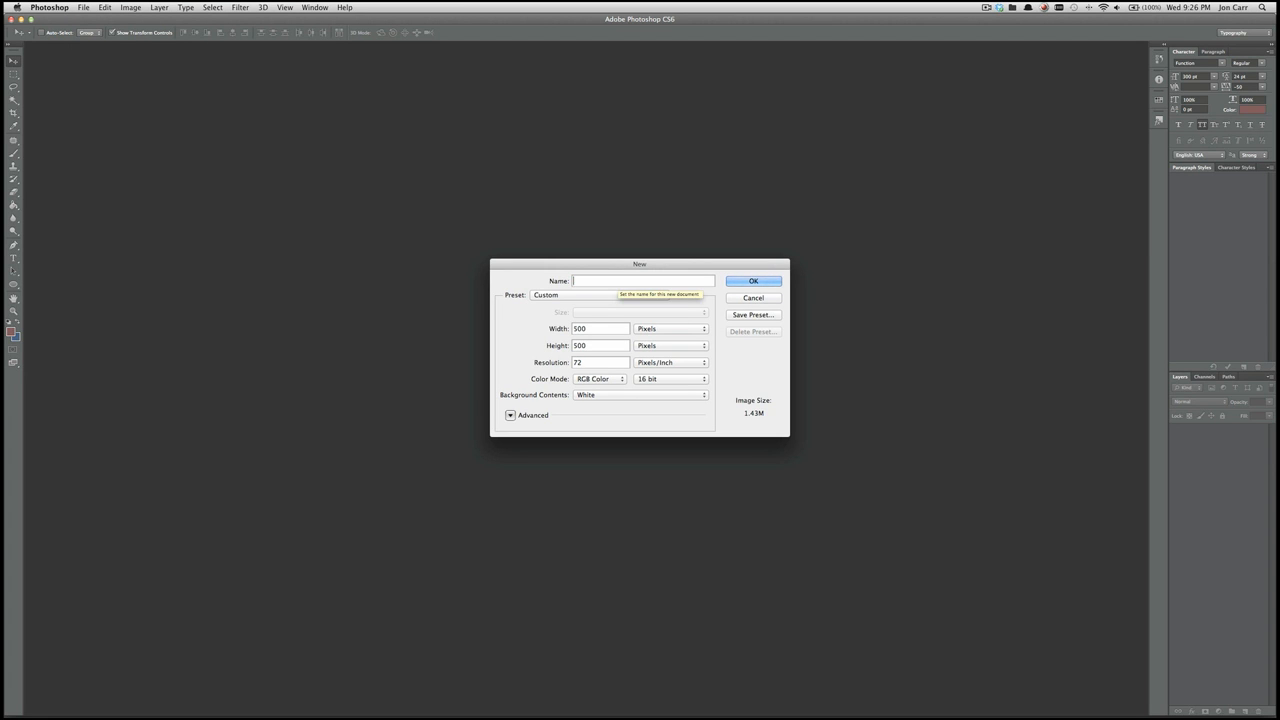
text(Helo)
key(BackSpace)
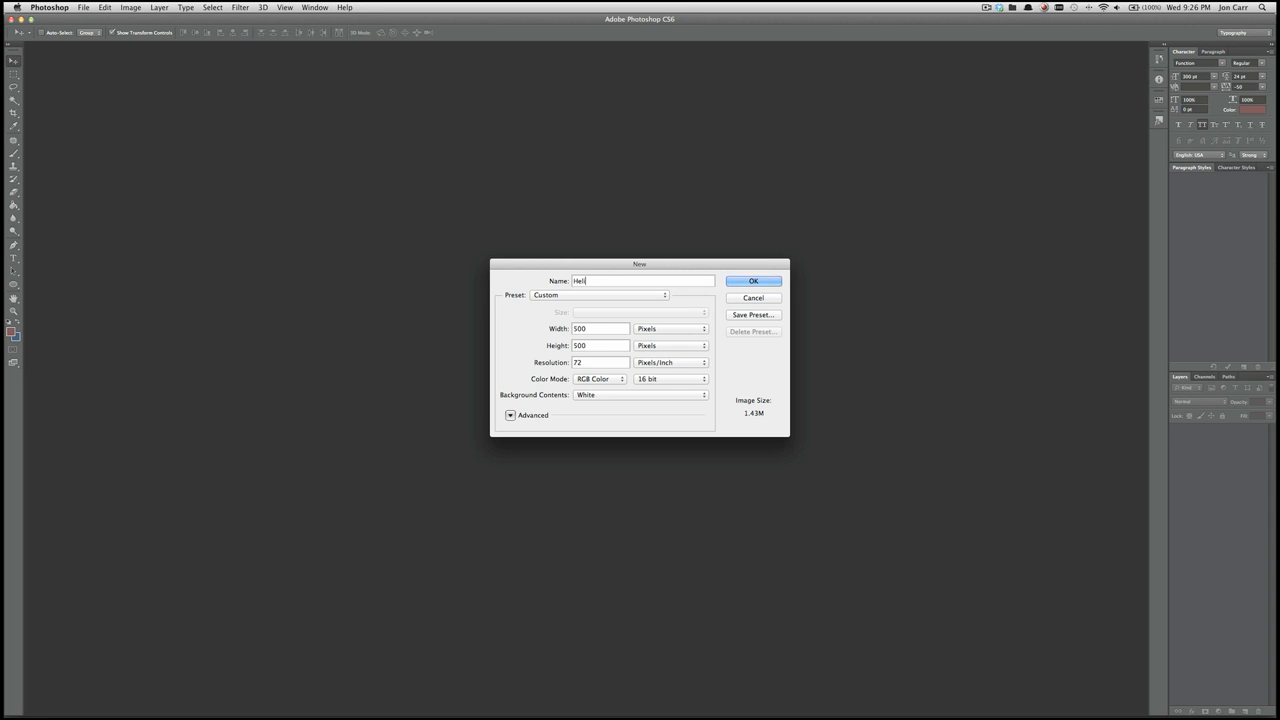
text(l-Paa)
key(BackSpace)
text(d)
click(754, 281)
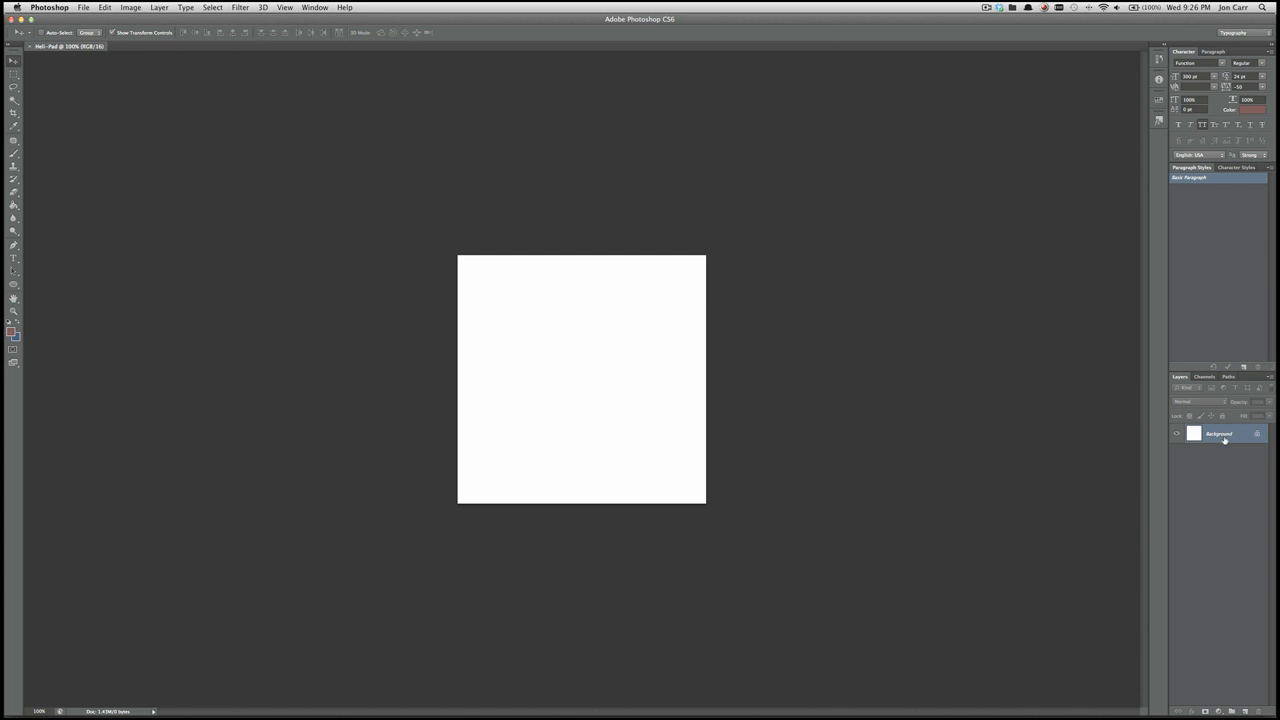
Convert the Background into a regular layer and fill it with the grey RGB 154, 152, 150
double_click(1219, 434)
key(Return)
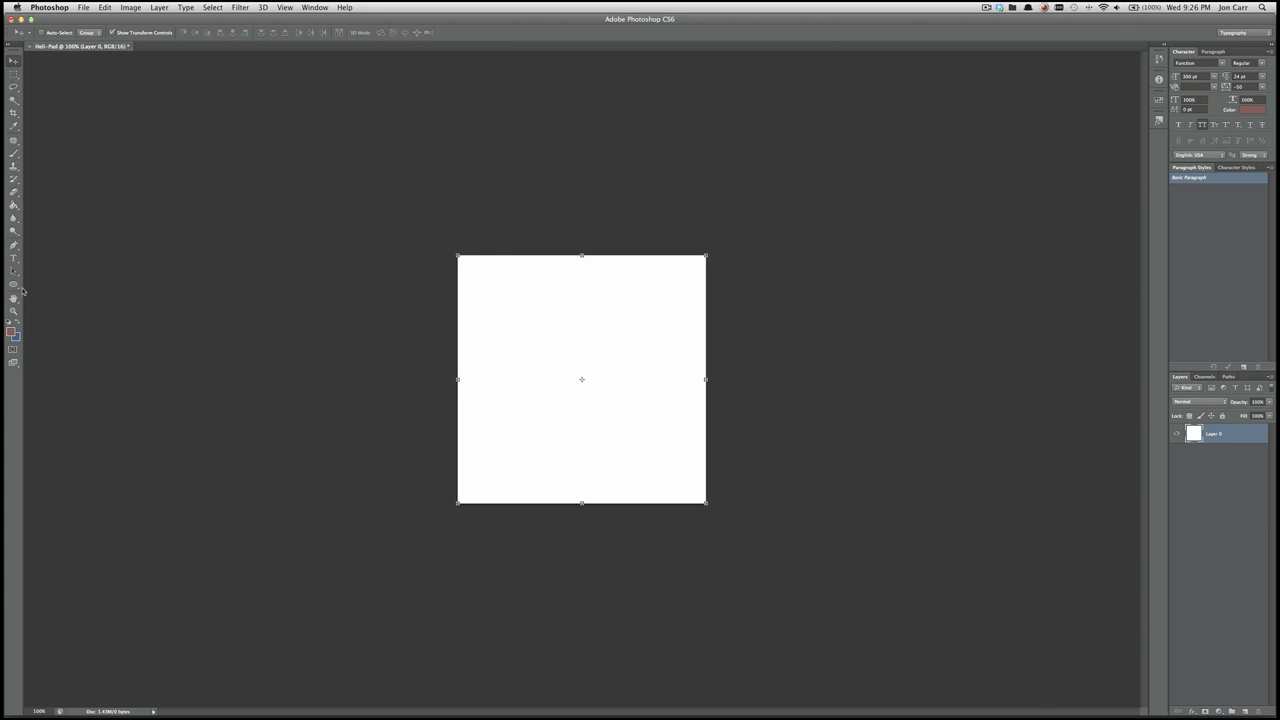
click(11, 333)
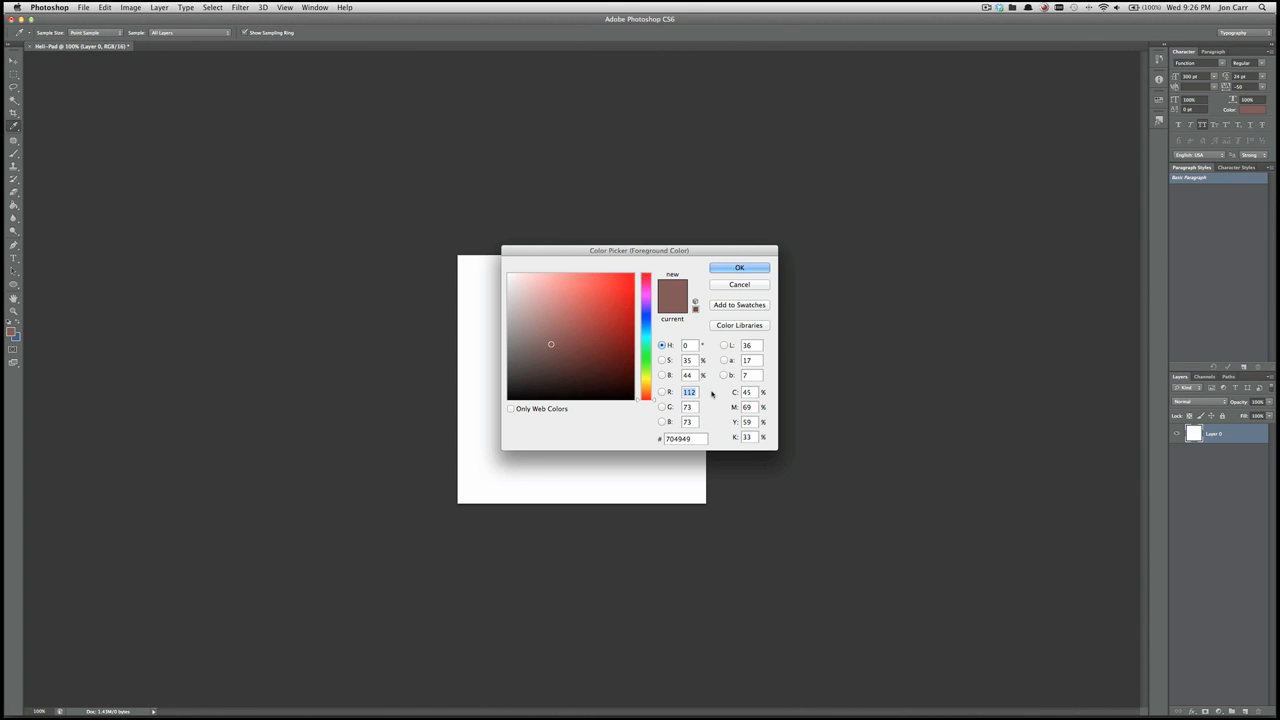
text(154)
key(Tab)
text(152)
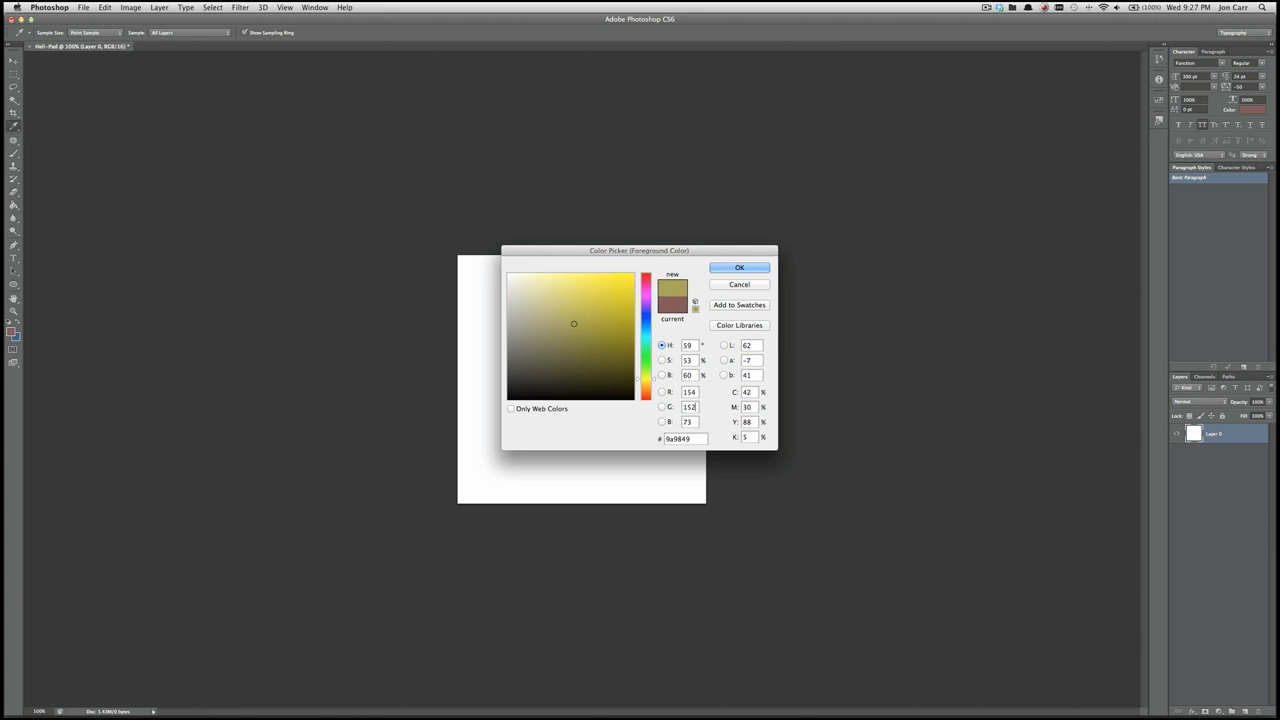
key(Tab)
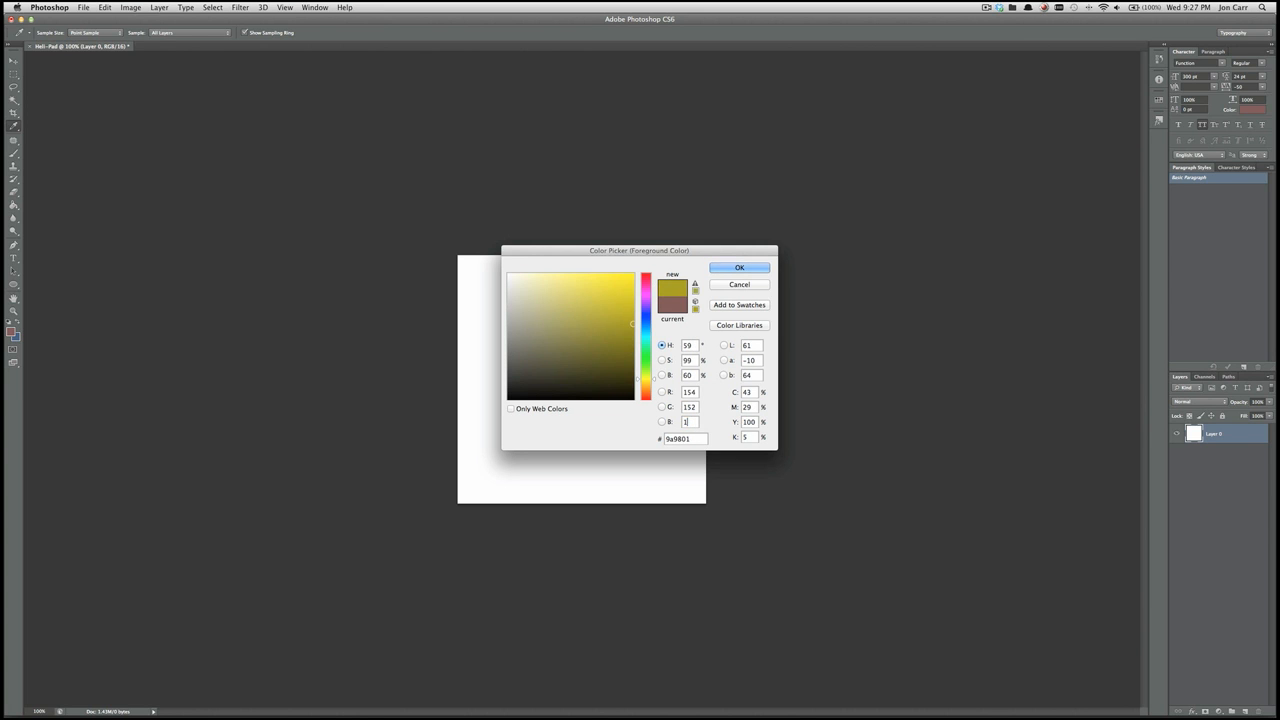
text(150)
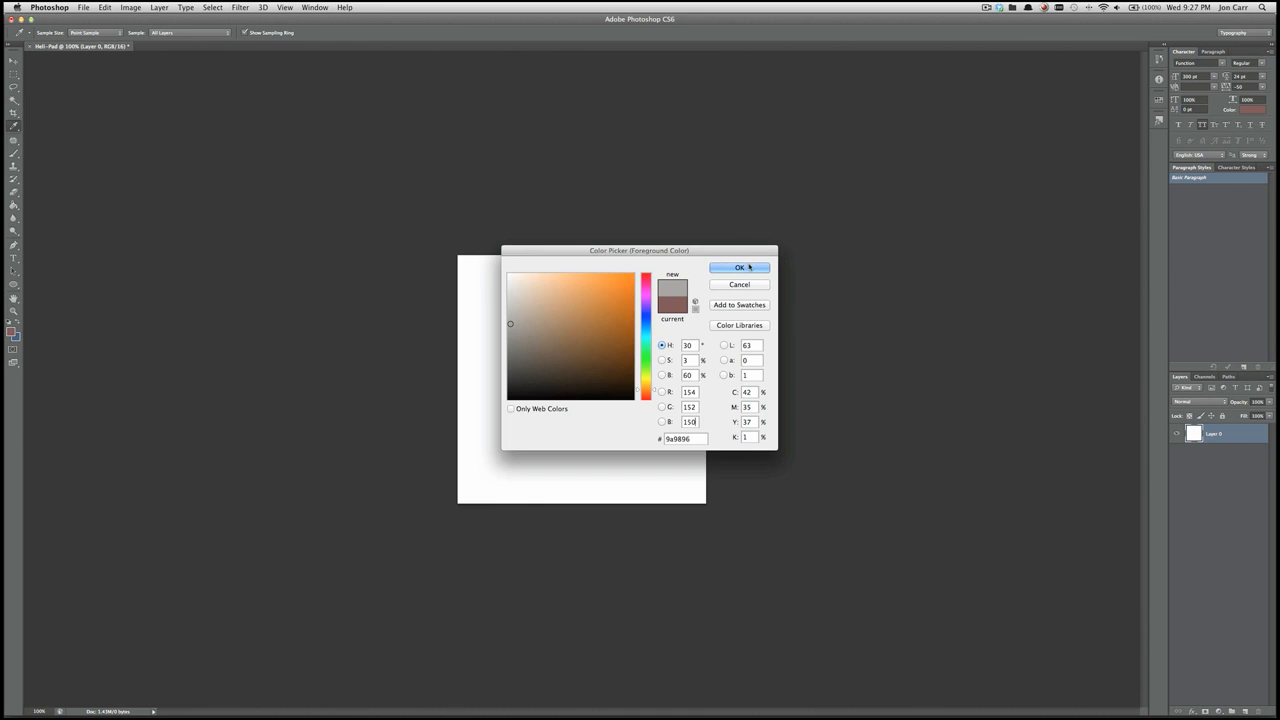
click(752, 268)
key(v)
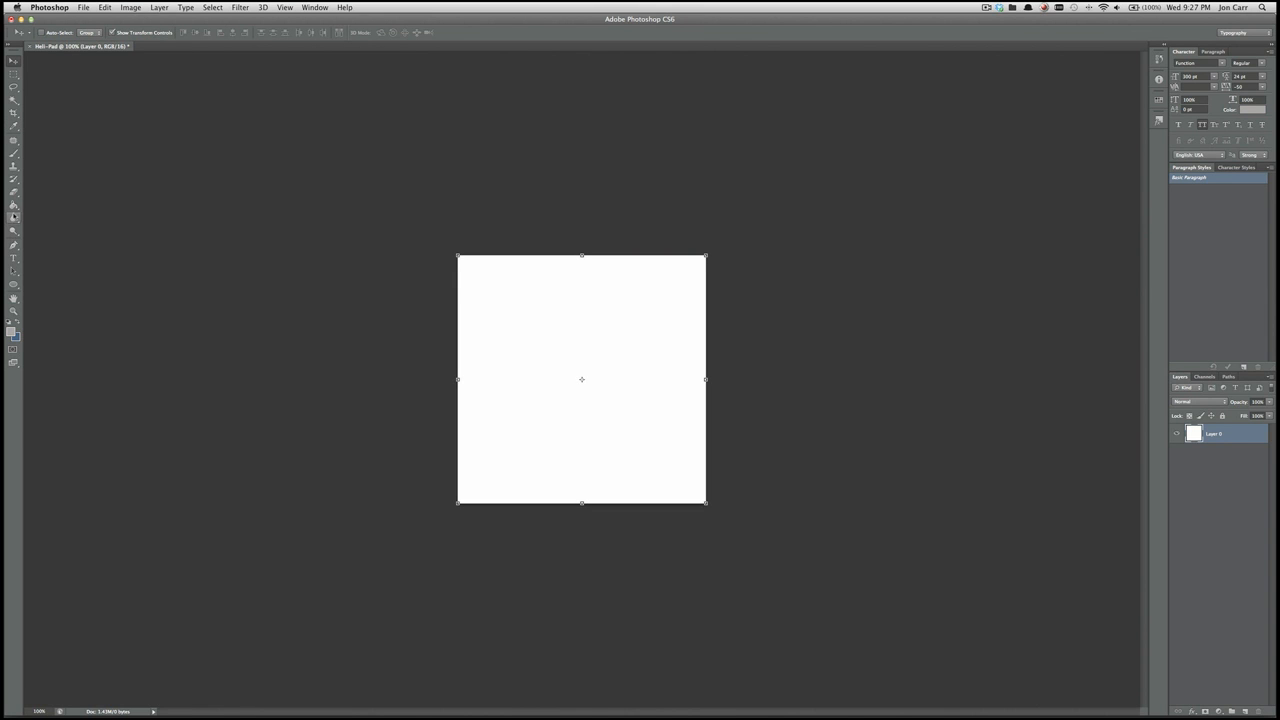
click(14, 205)
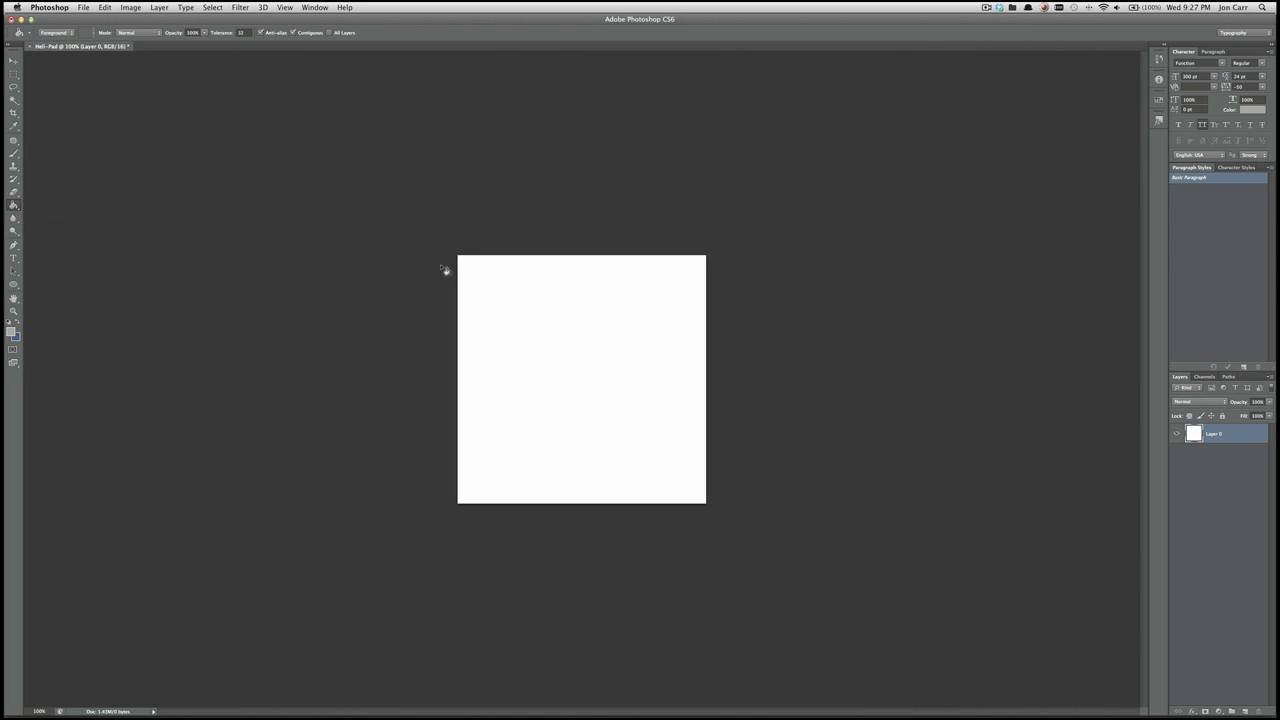
click(530, 317)
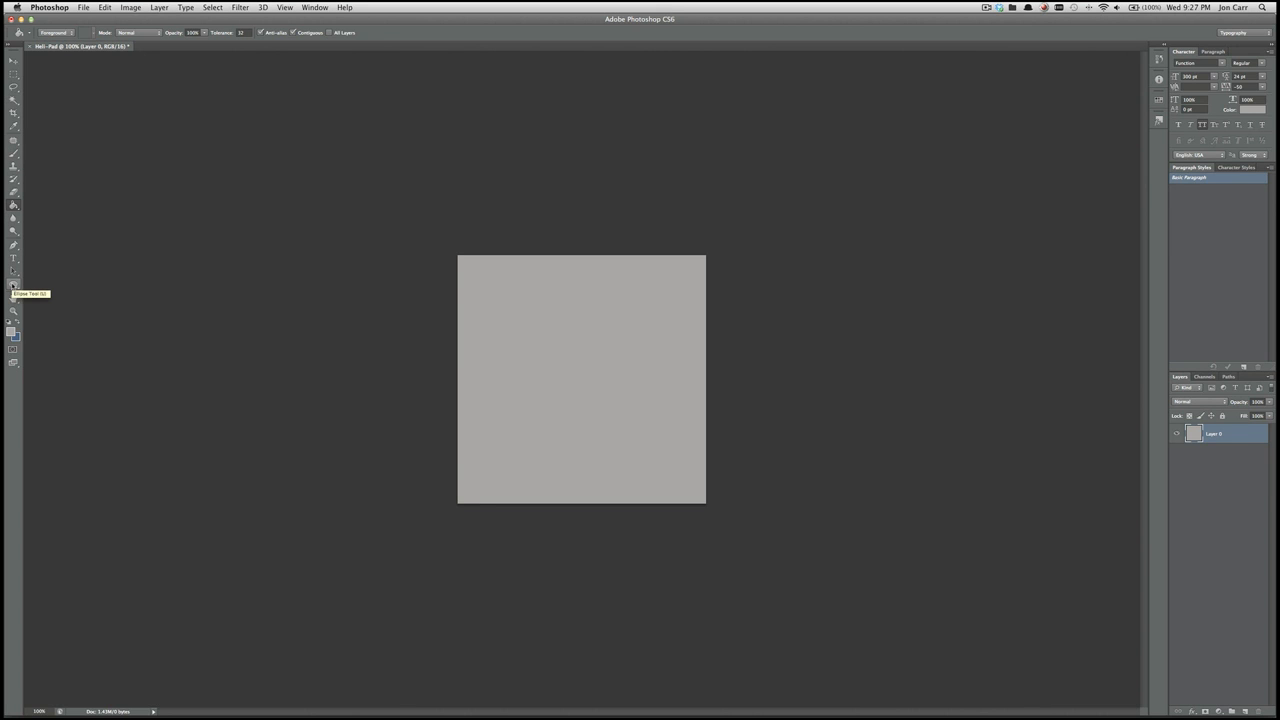
Set the foreground color to RGB 114, 73, 75 and draw an unfilled, stroked circle about 497 px wide across the canvas
click(13, 286)
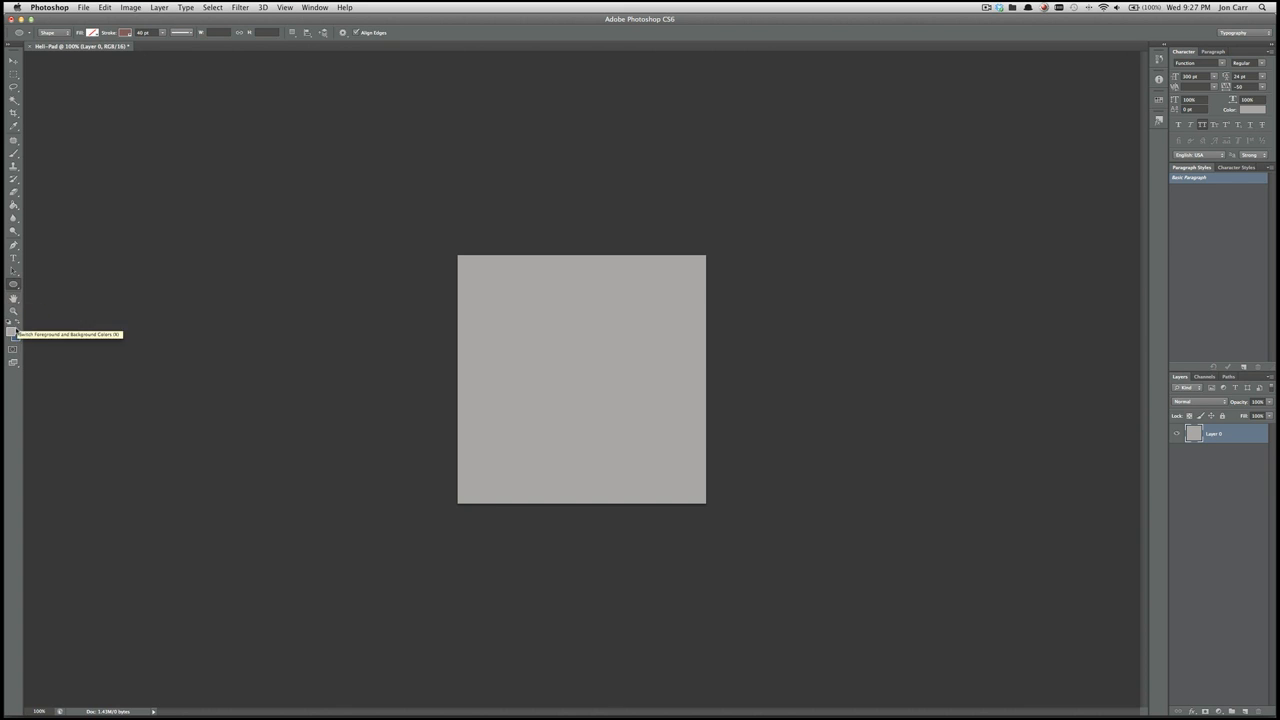
click(12, 332)
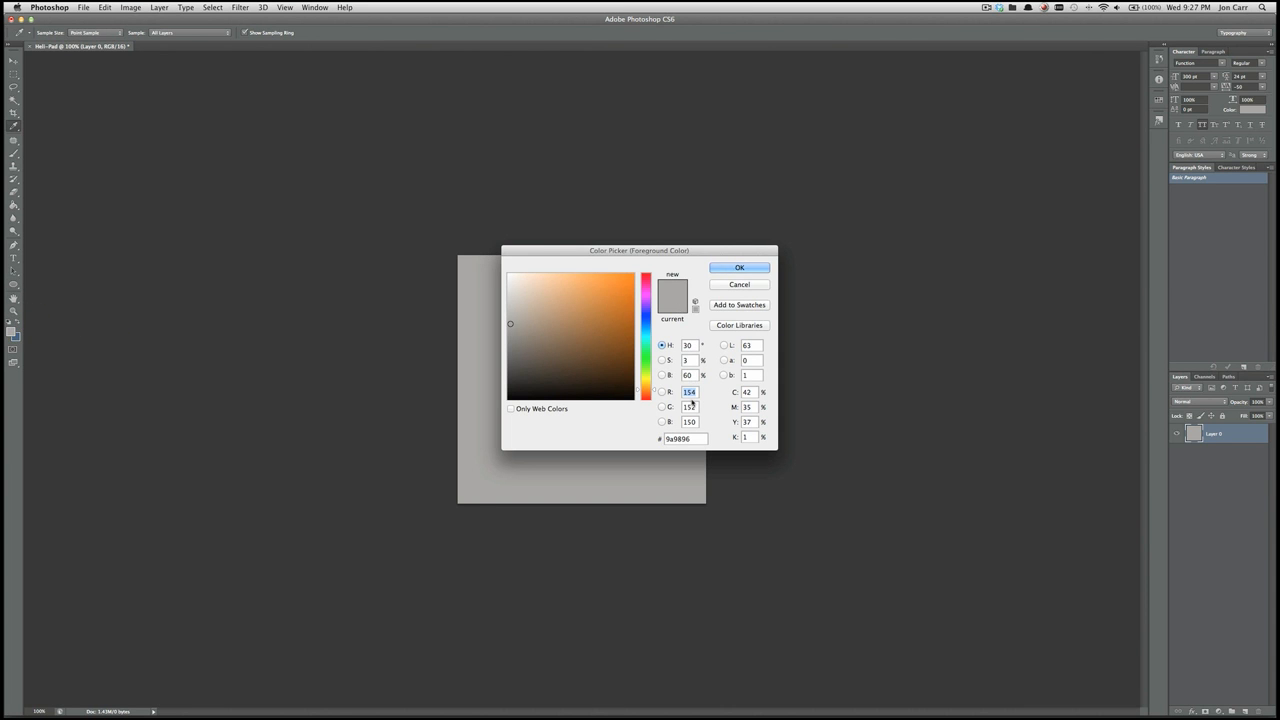
text(114)
key(Tab)
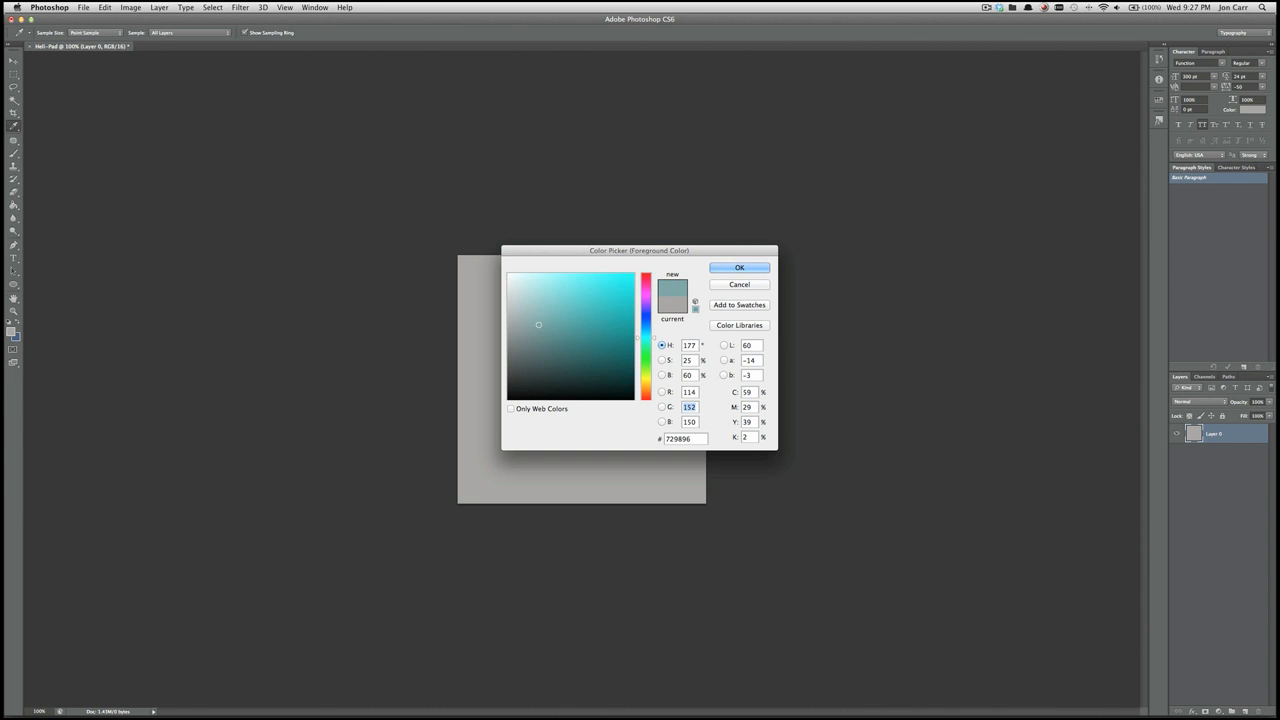
text(73)
key(Tab)
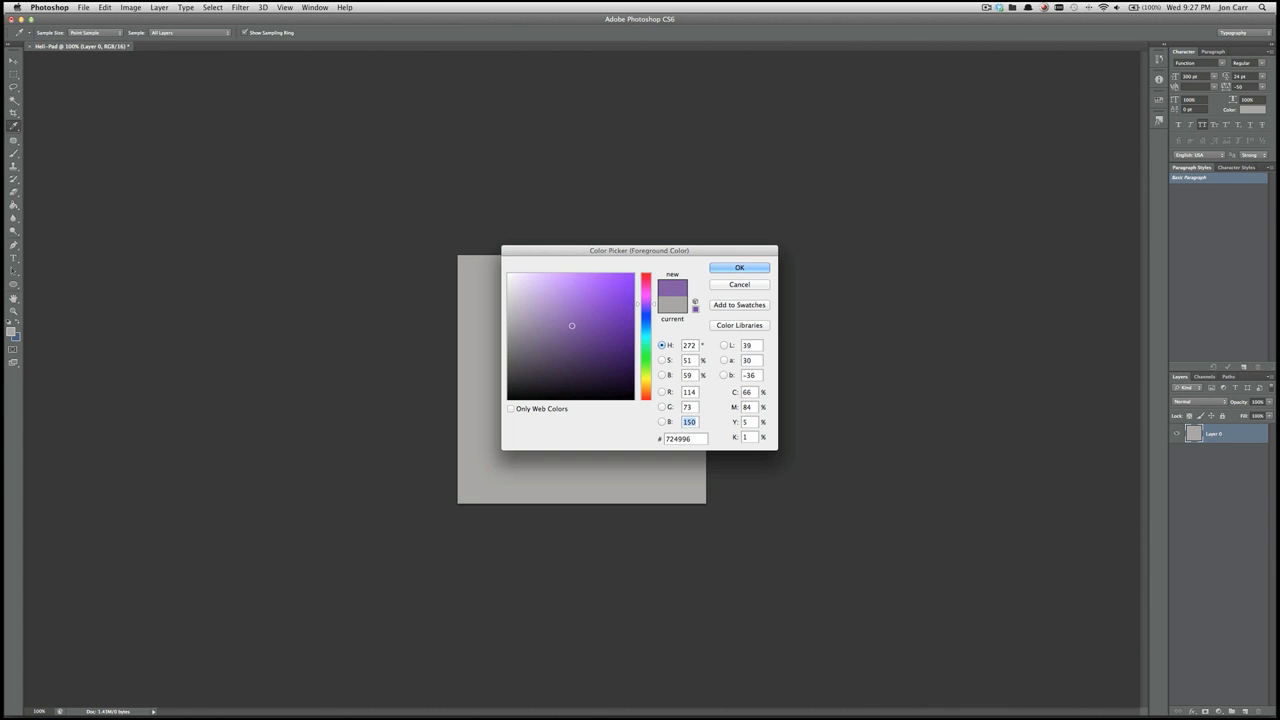
text(75)
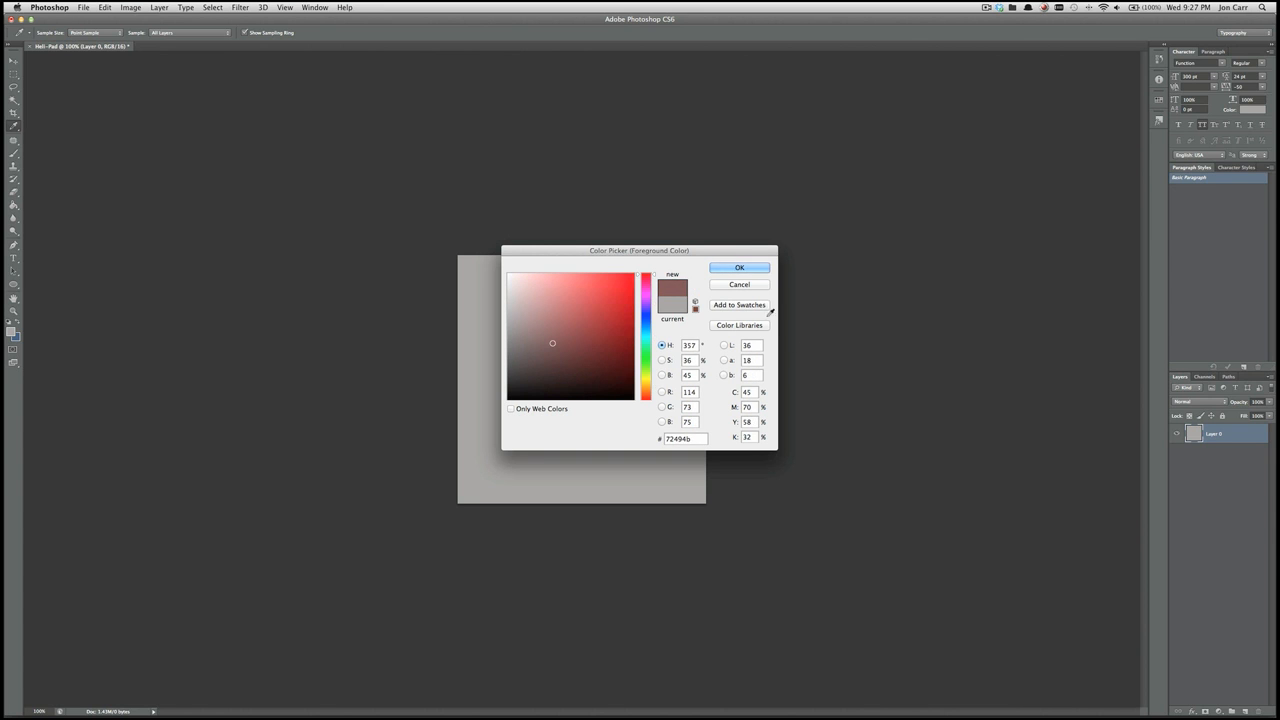
click(739, 267)
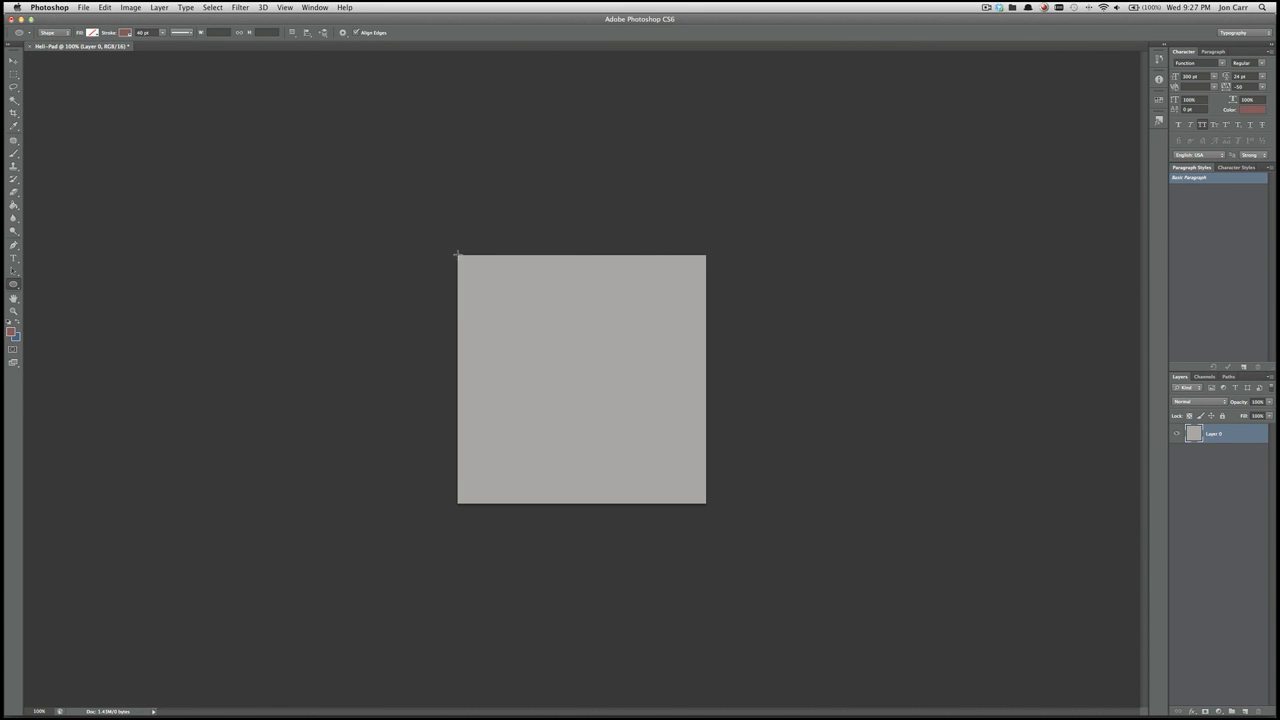
drag(457, 254, 703, 541)
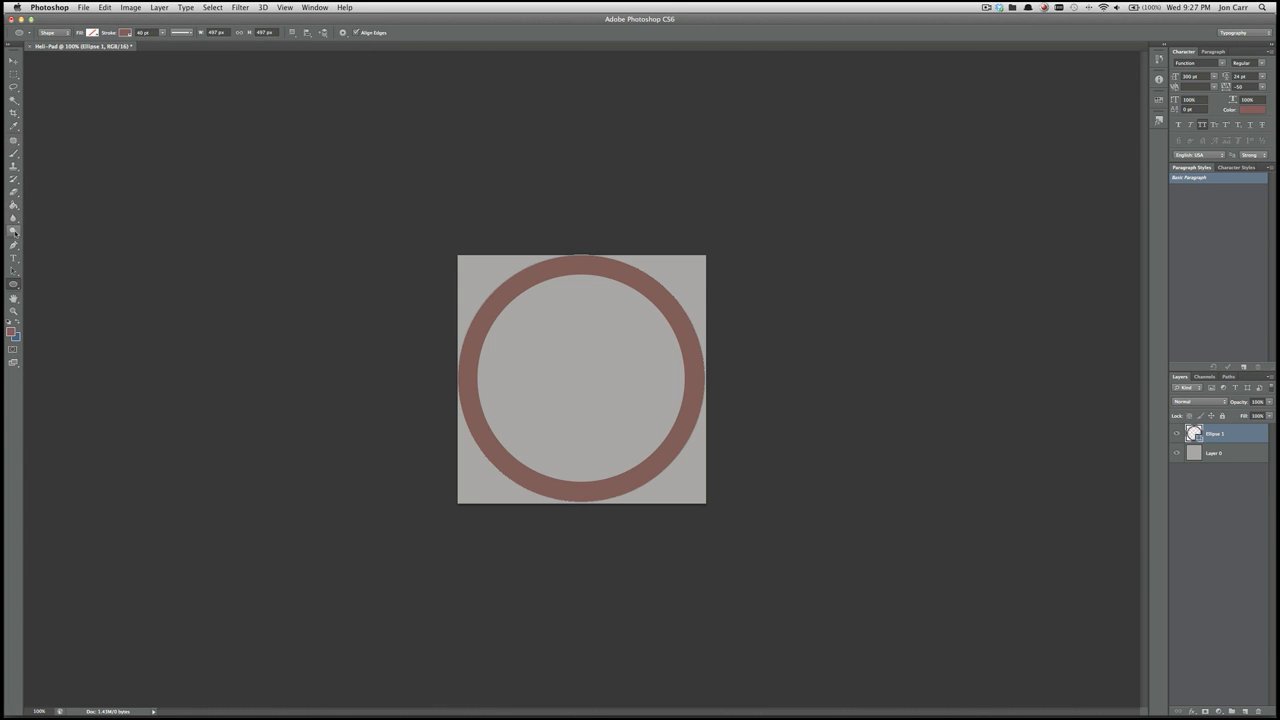
Add a new text layer reading 10 in the upper part of the circle, without any other layer selected
click(14, 257)
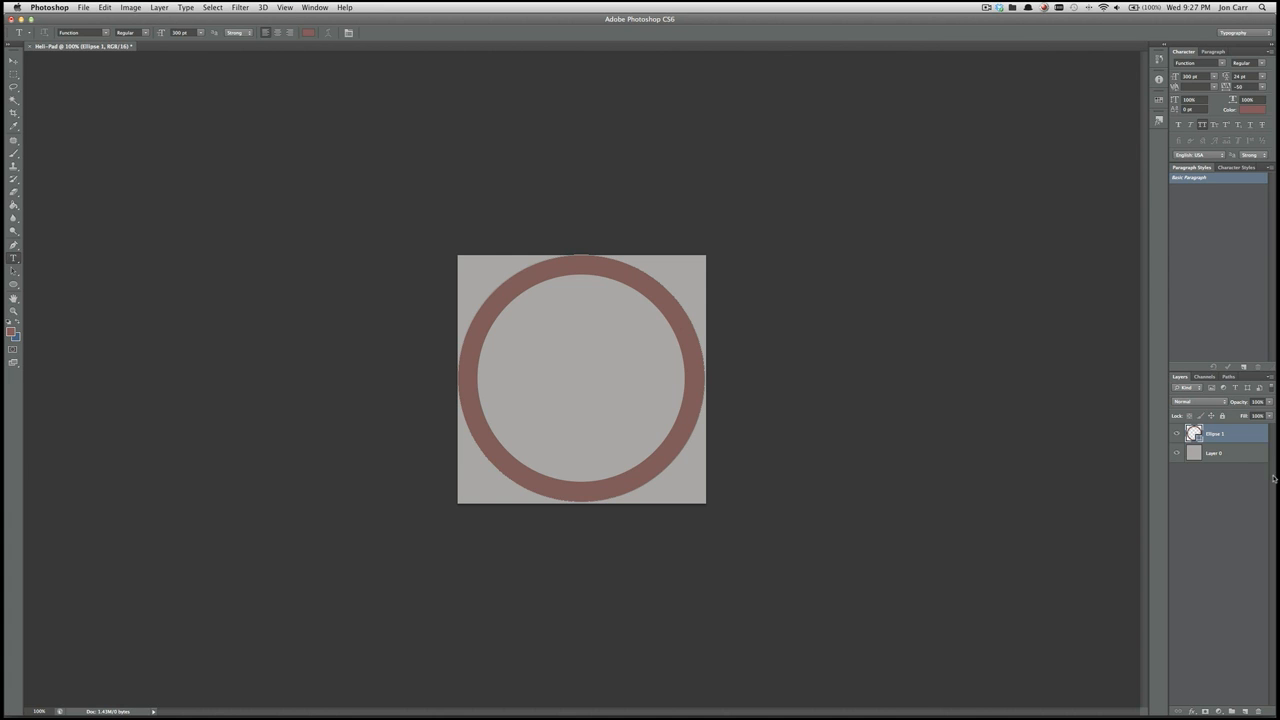
click(1196, 507)
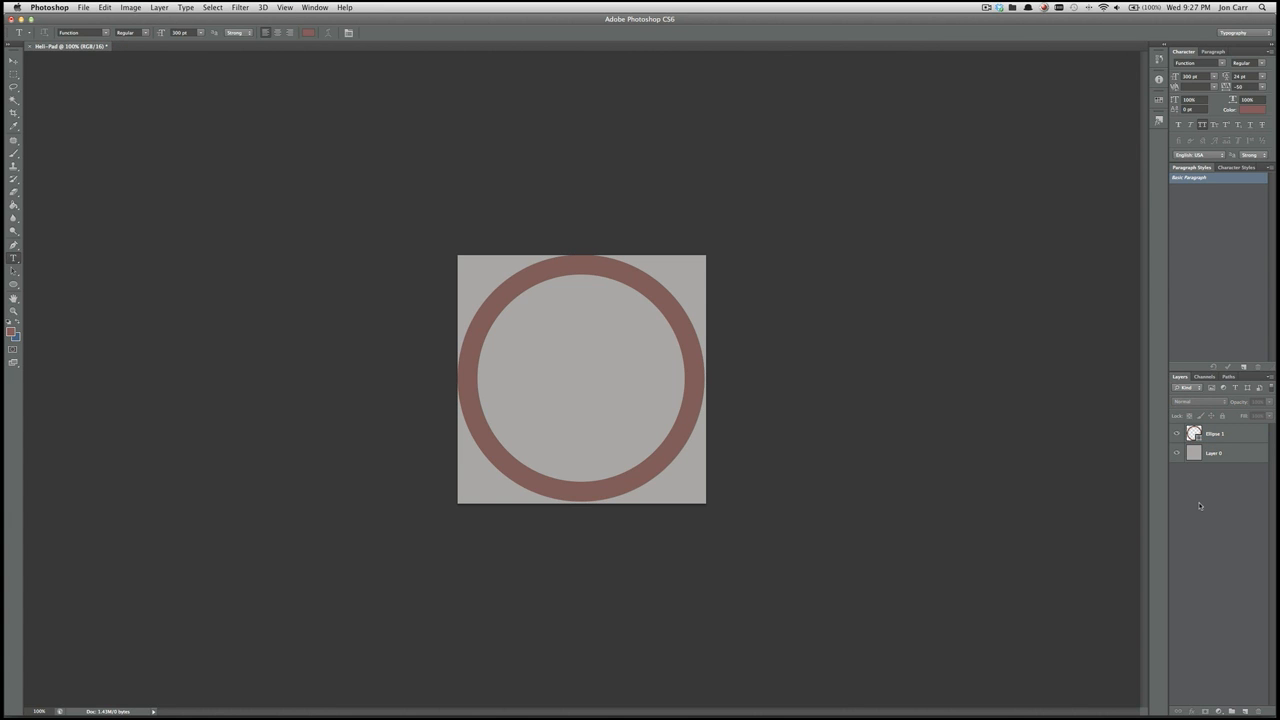
click(518, 360)
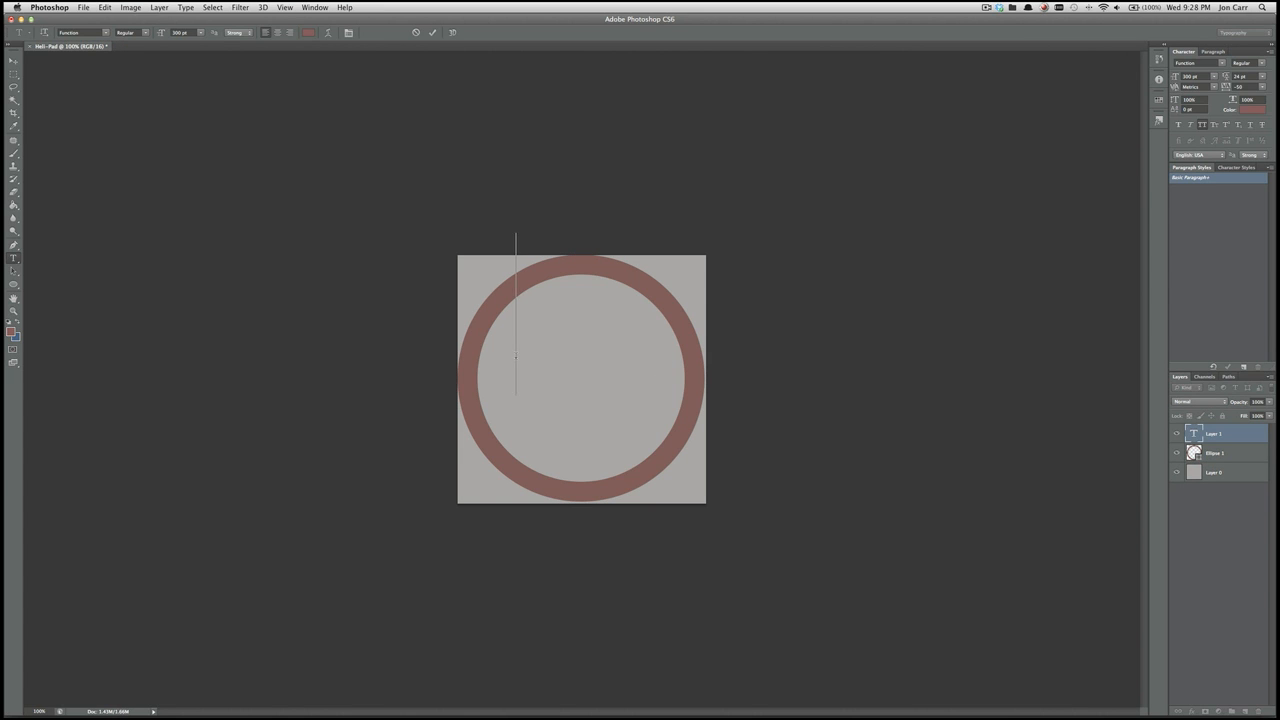
text(10)
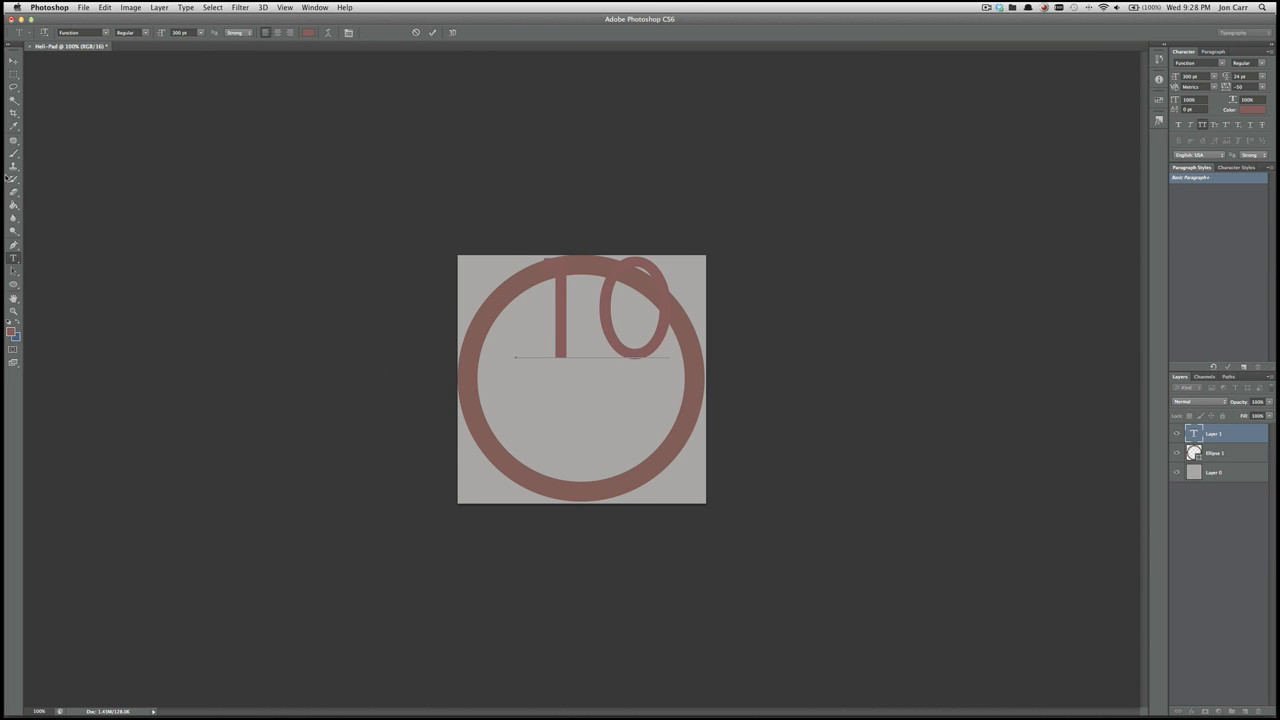
Centre the 10 inside the circle and save the document to the Desktop as Heli-Pad.psd in Photoshop format with layers
click(13, 60)
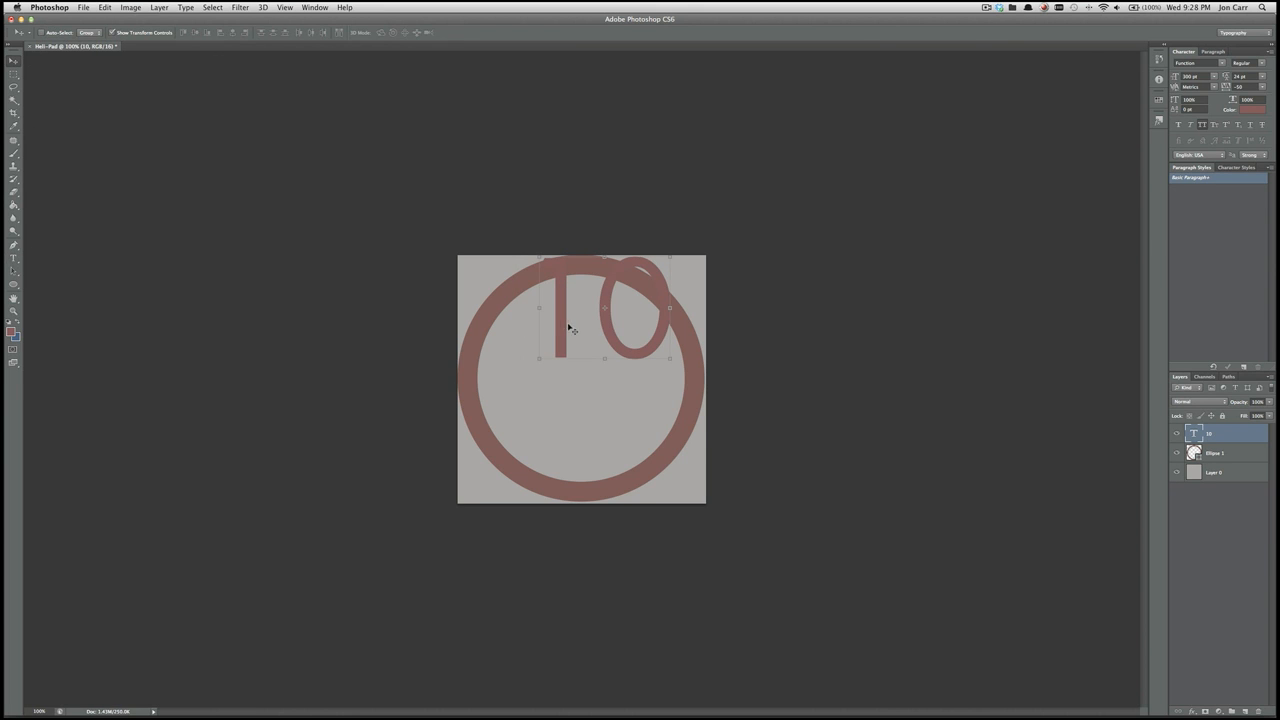
drag(567, 330, 549, 400)
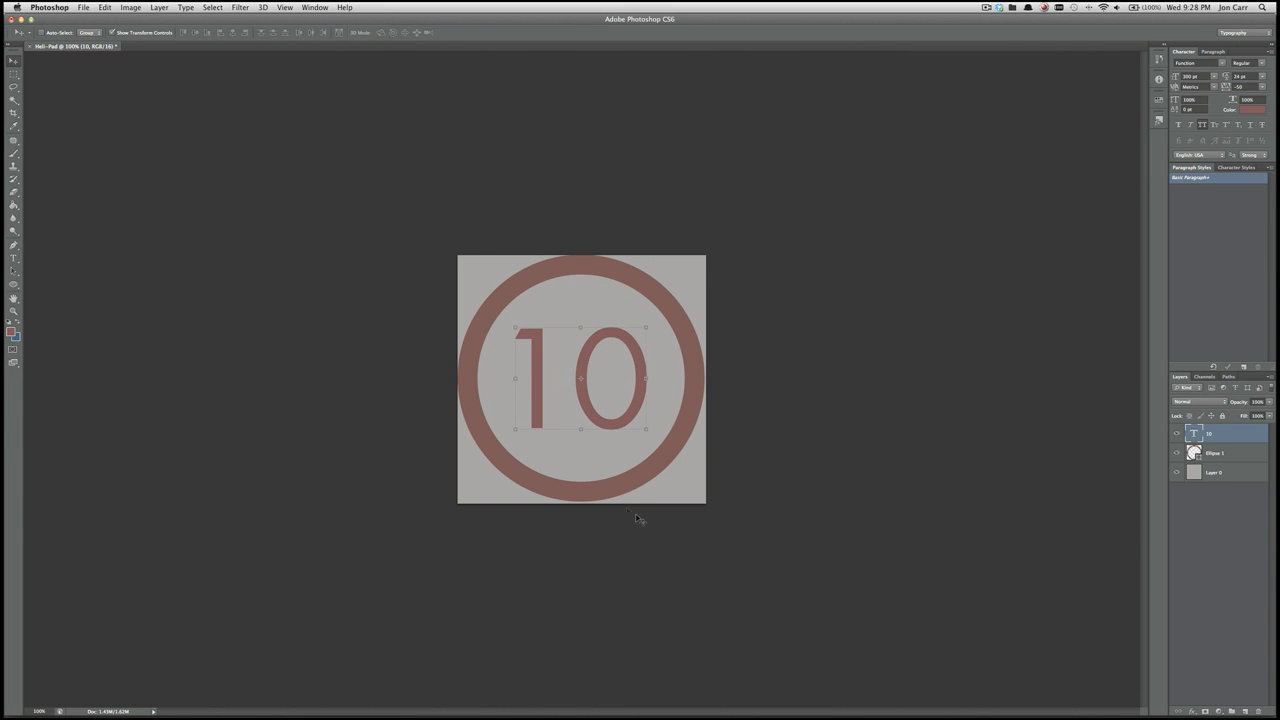
click(84, 8)
click(92, 114)
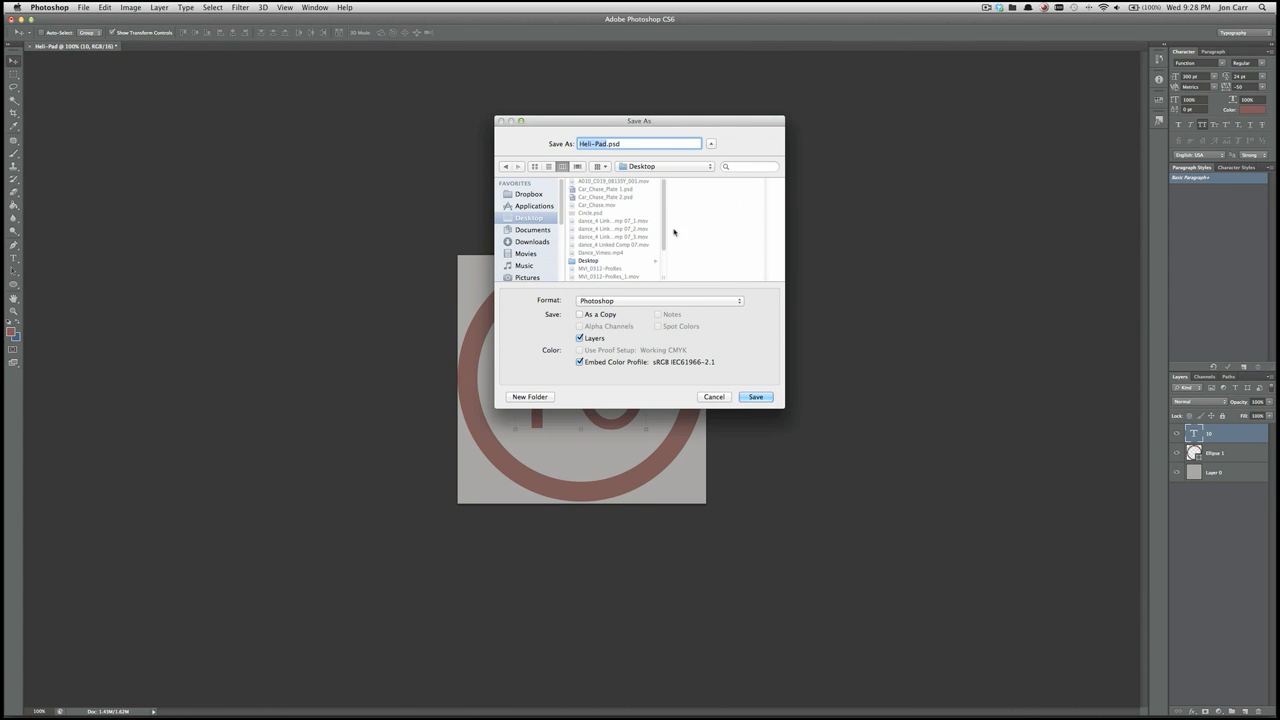
click(756, 397)
click(756, 324)
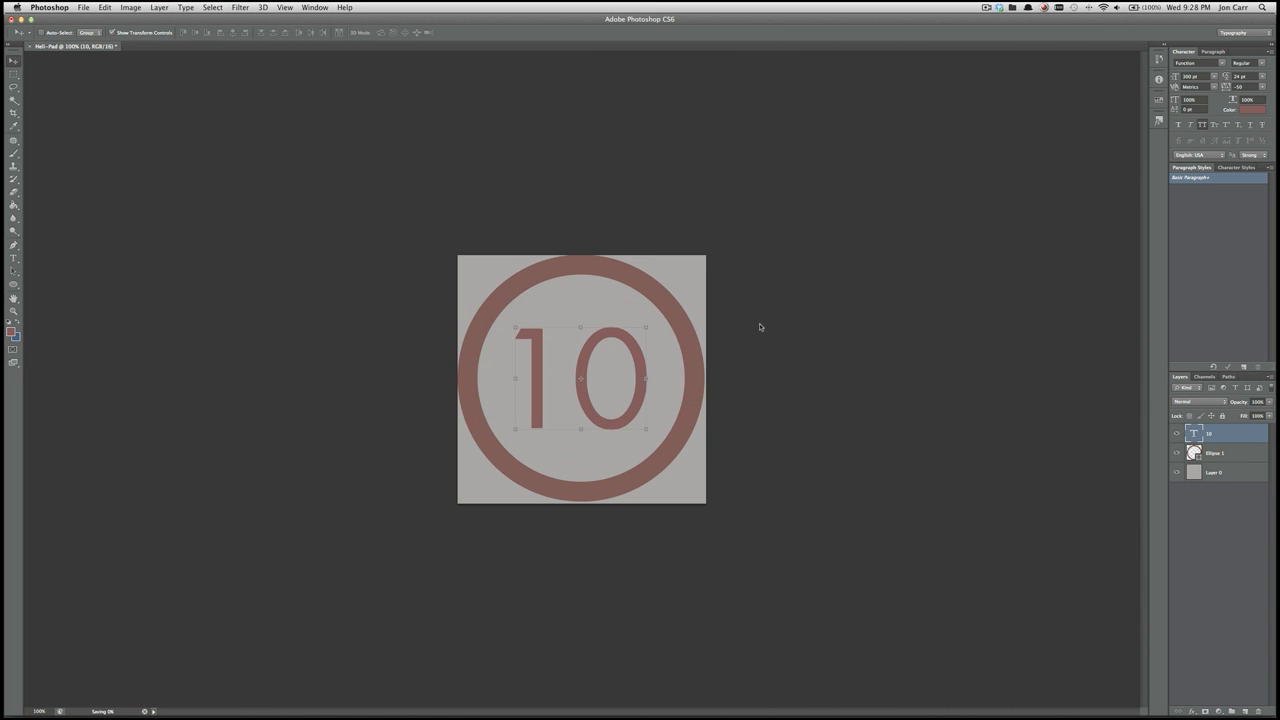
Switch to After Effects and import Heli-Pad.psd from the Desktop as footage with merged layers
mouse_move(605, 712)
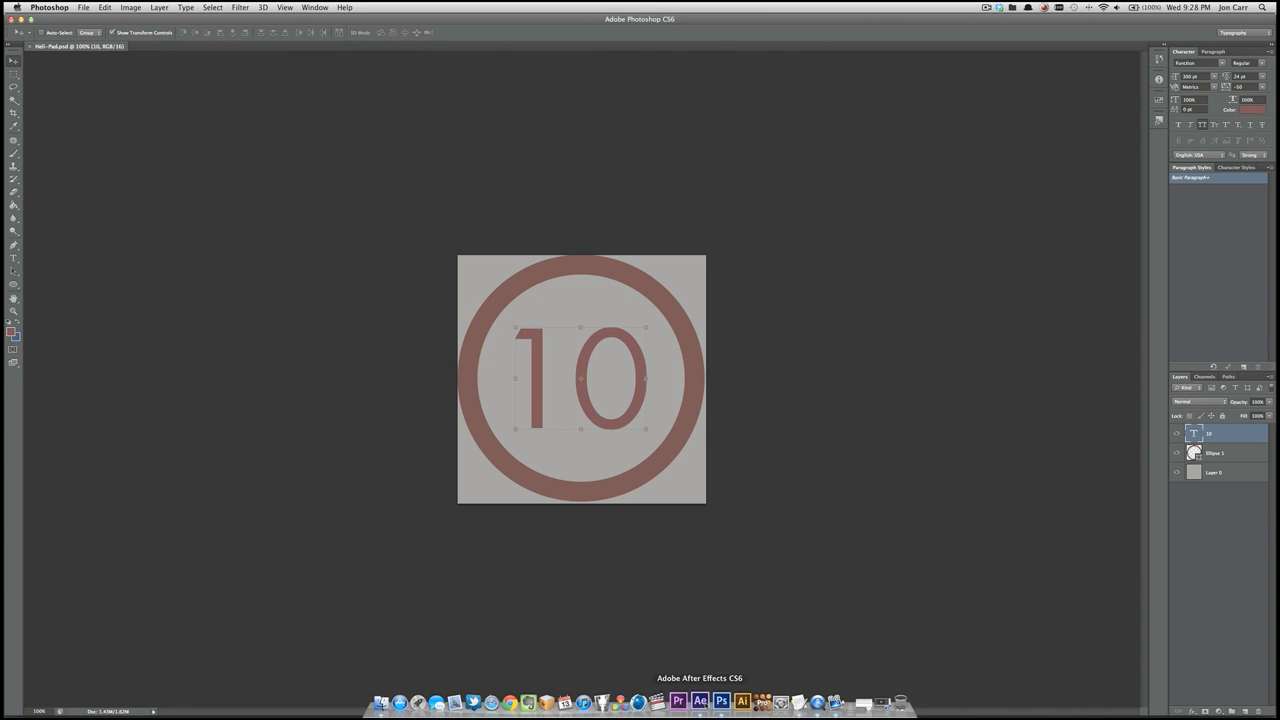
click(700, 702)
click(21, 40)
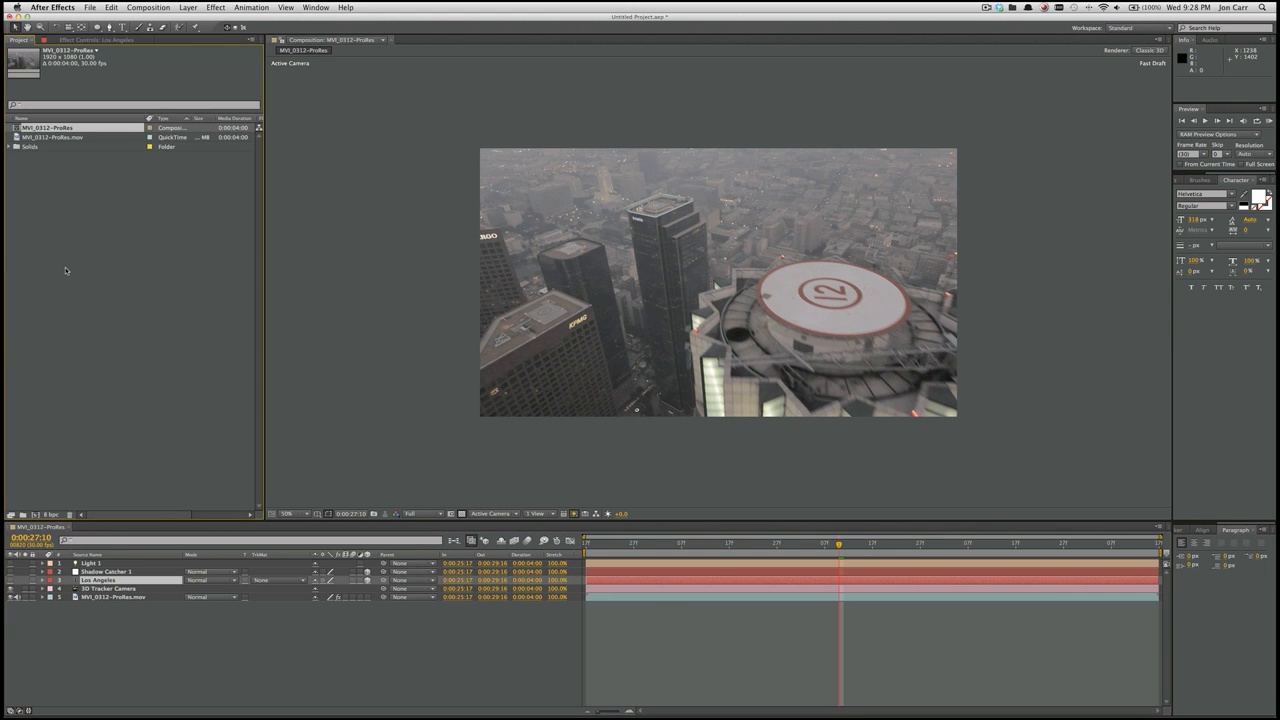
right_click(66, 270)
mouse_move(110, 303)
click(285, 304)
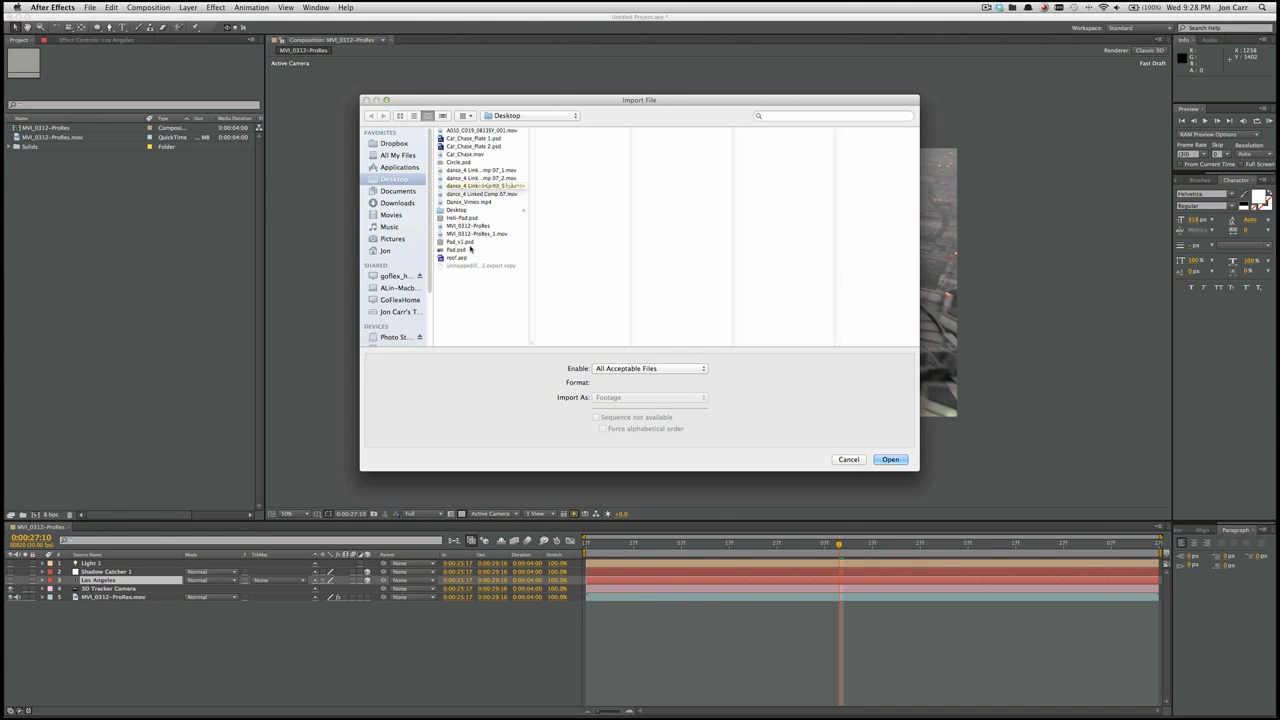
click(460, 217)
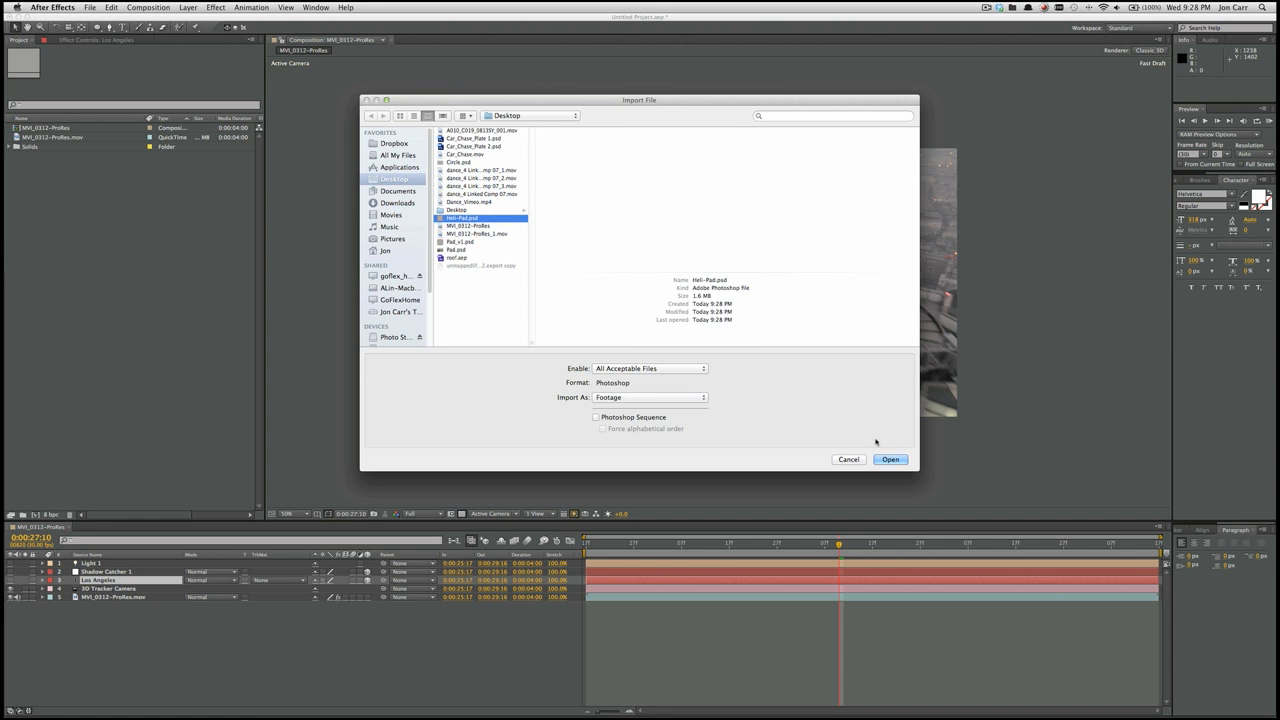
click(889, 460)
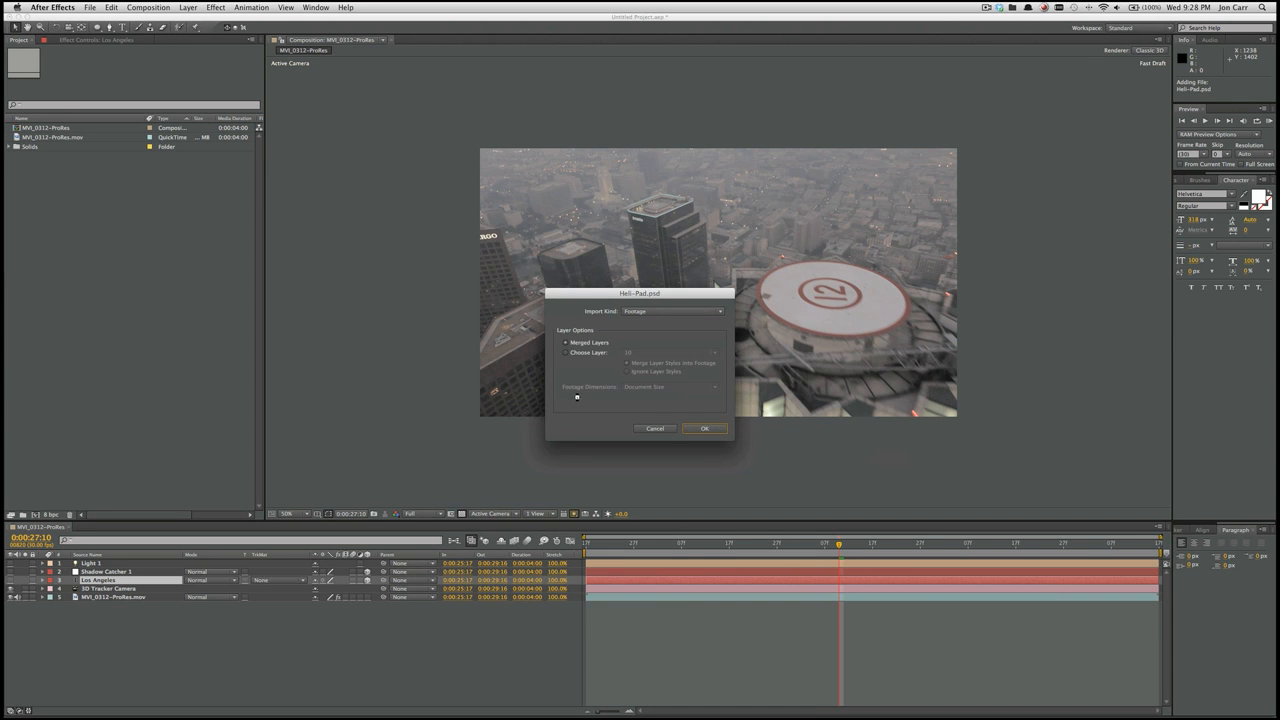
click(712, 432)
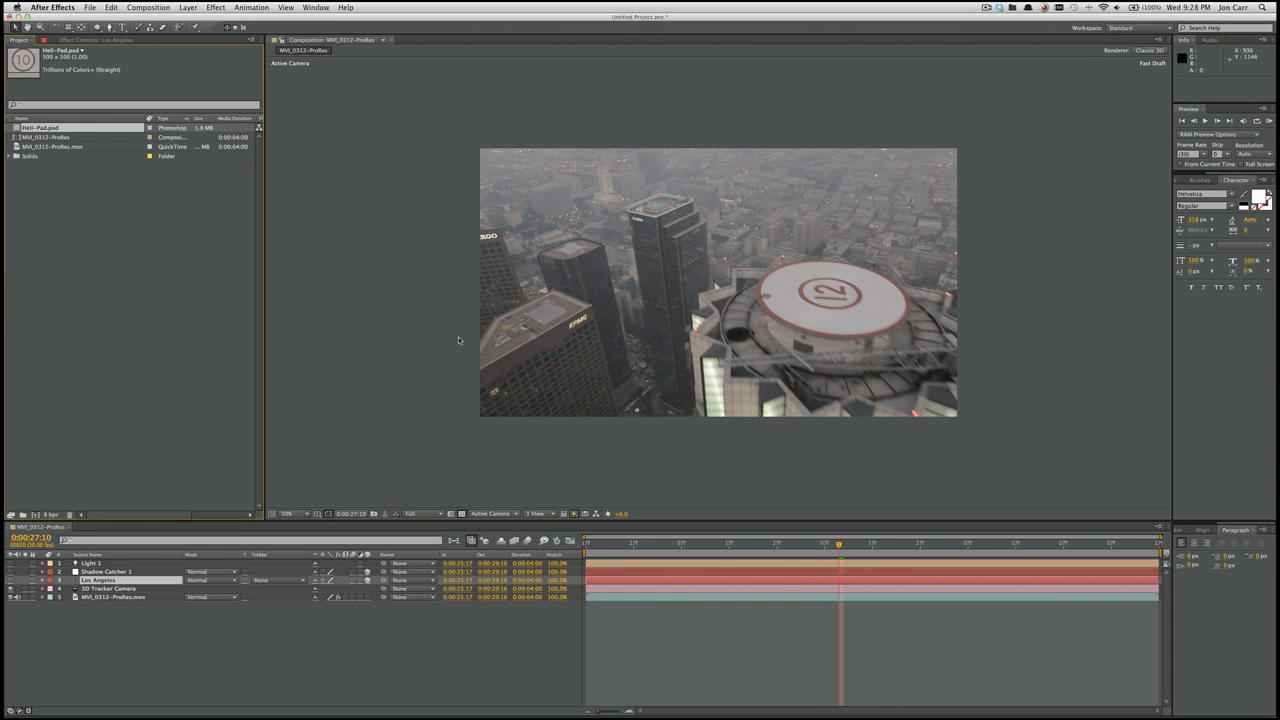
Select the 3D Camera Tracker points around the number on the helipad and create a null from them
click(104, 597)
click(92, 40)
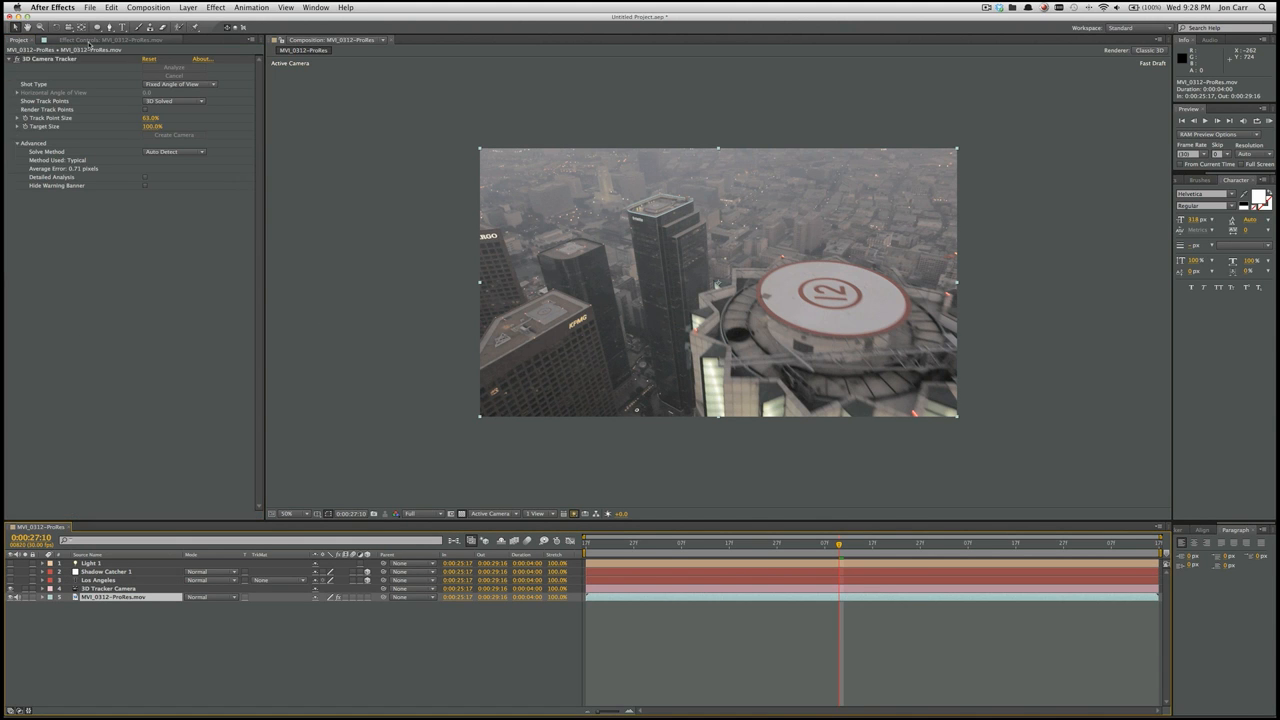
click(56, 60)
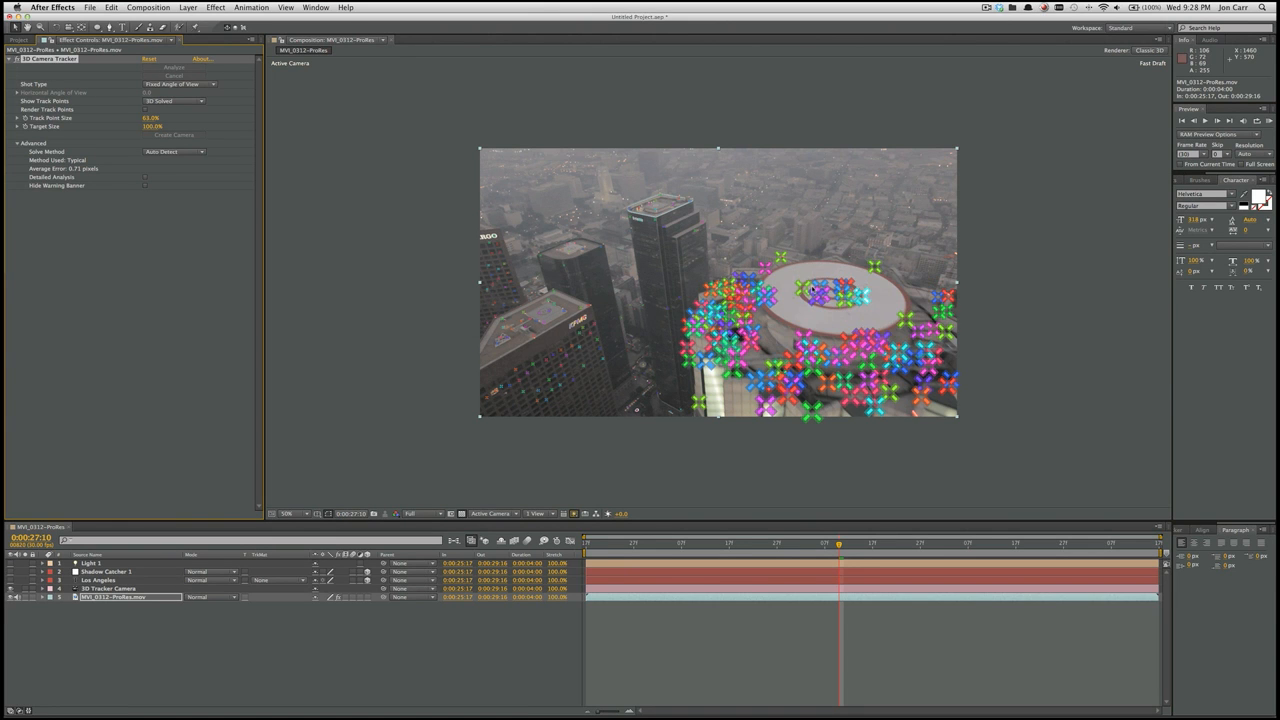
click(801, 289)
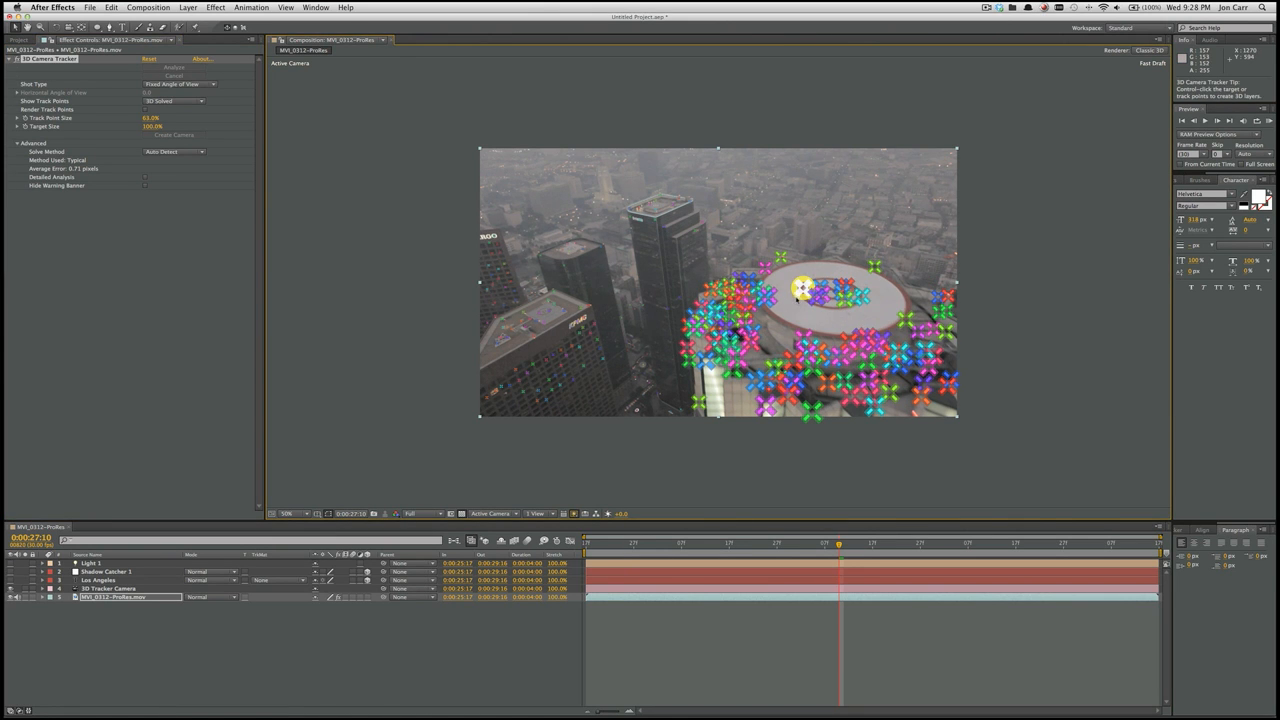
mouse_move(870, 305)
mouse_down()
mouse_move(875, 290)
mouse_move(847, 269)
mouse_up()
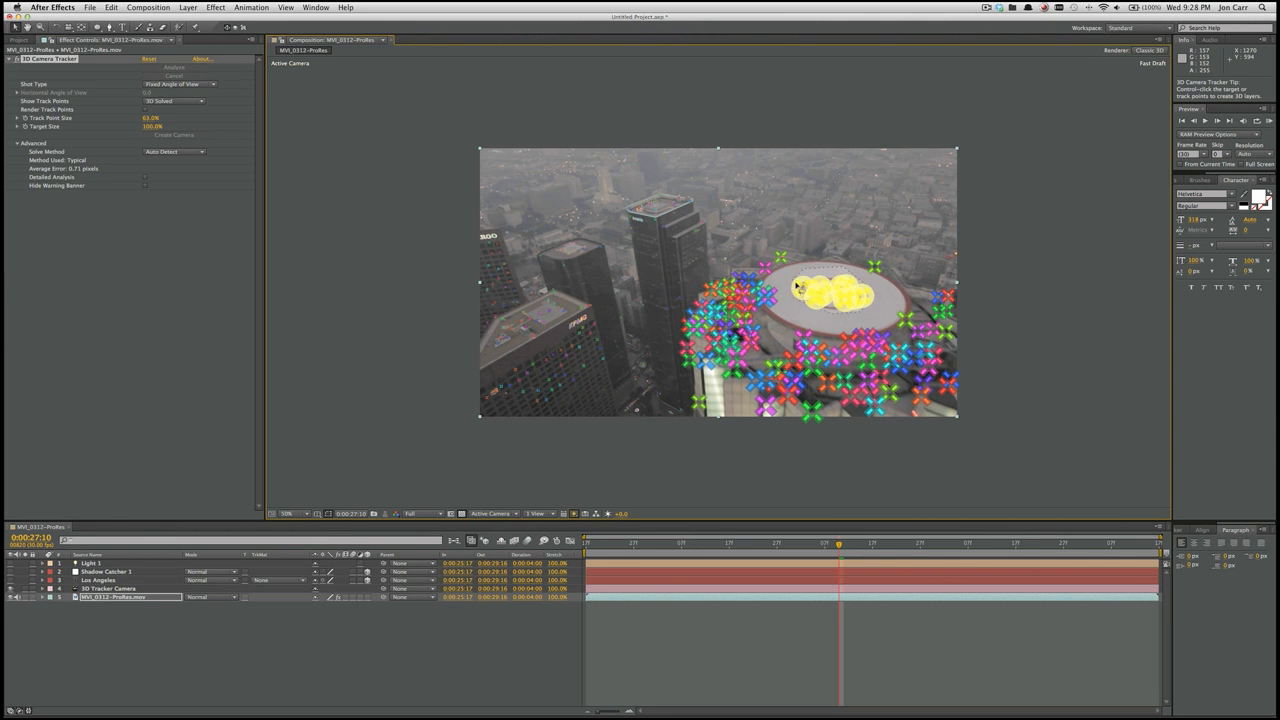
right_click(802, 287)
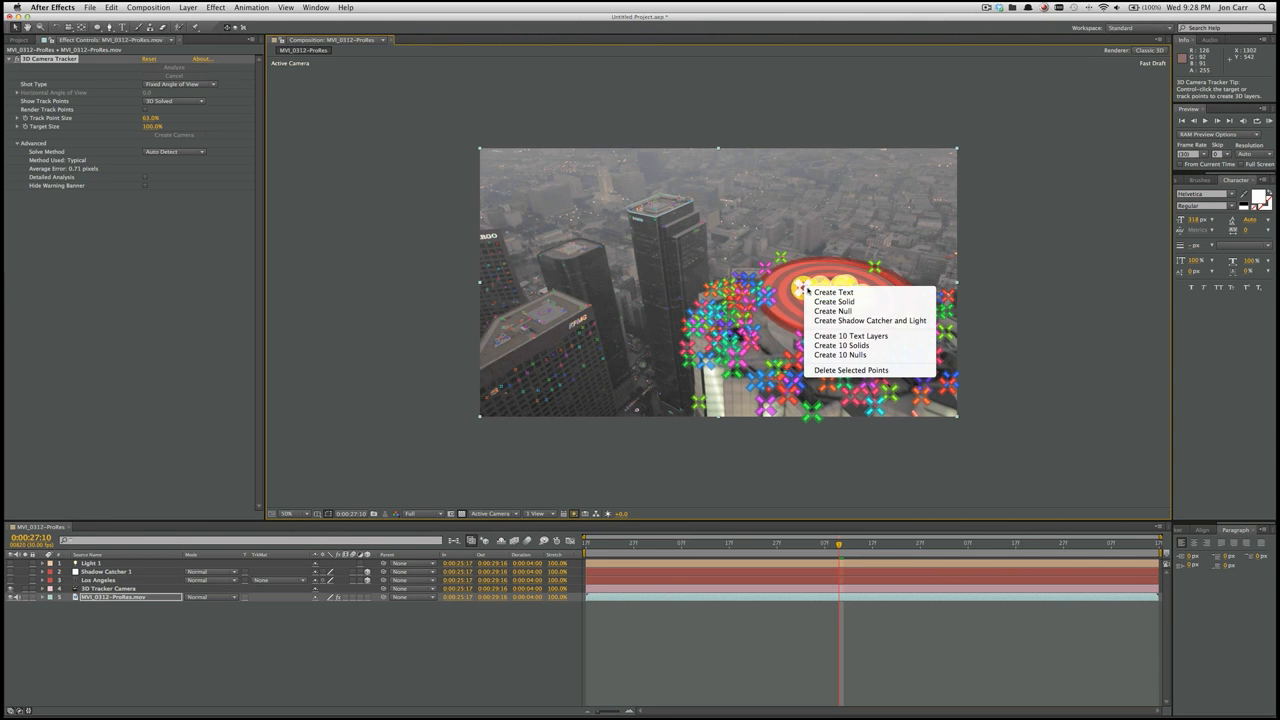
click(832, 311)
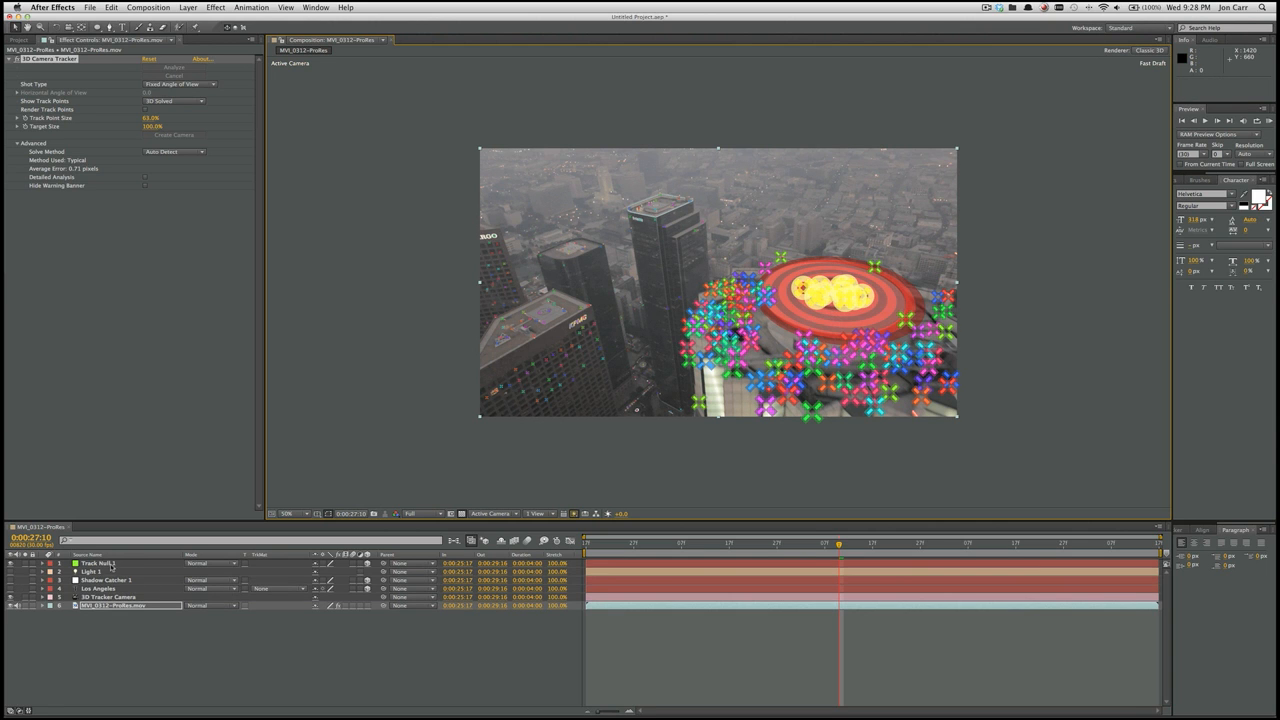
Rename the new tracker null layer as Track
click(104, 564)
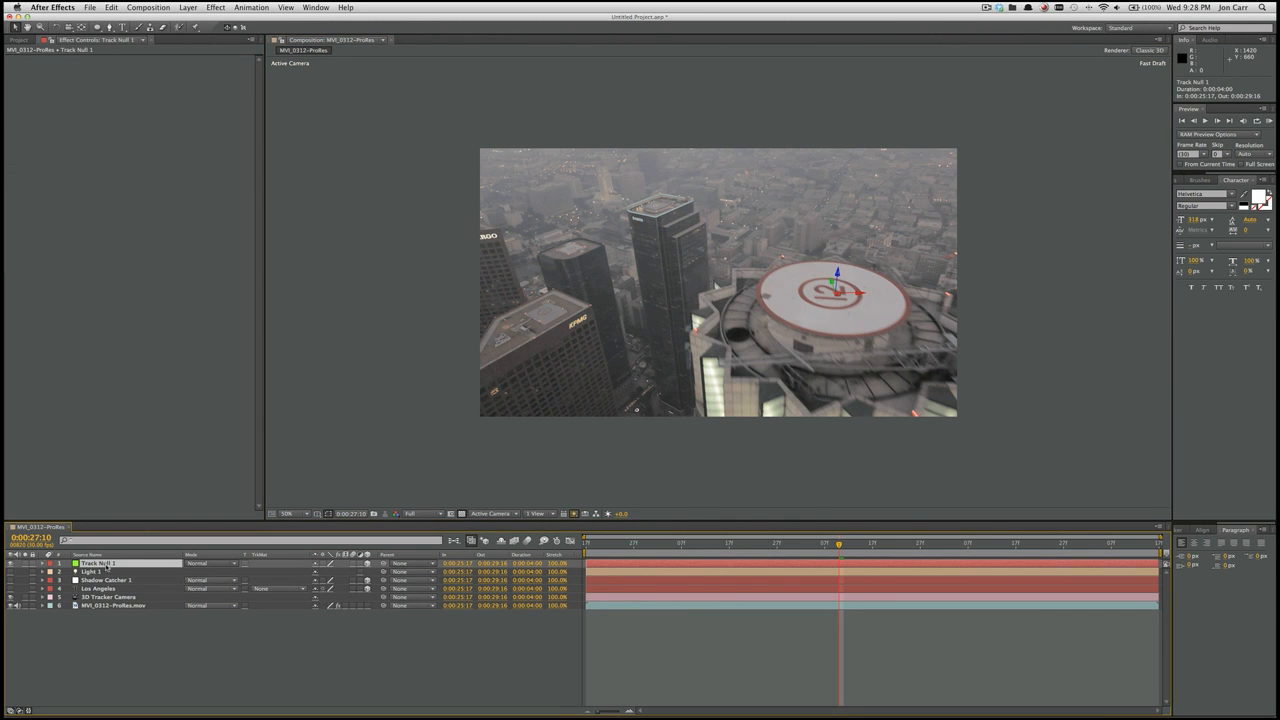
key(Return)
text(Track)
key(Return)
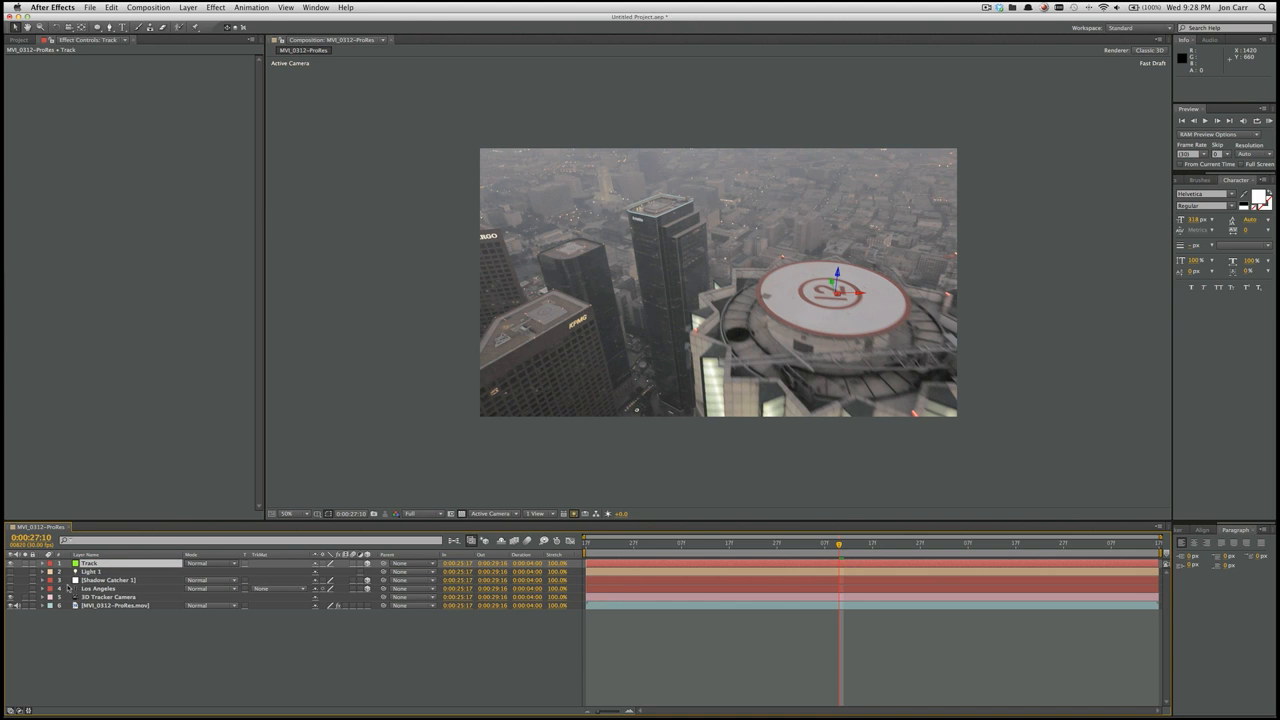
Add Heli-Pad.psd to the composition directly below the Track layer and mask it with an ellipse around its red ring
click(18, 40)
drag(40, 128, 101, 572)
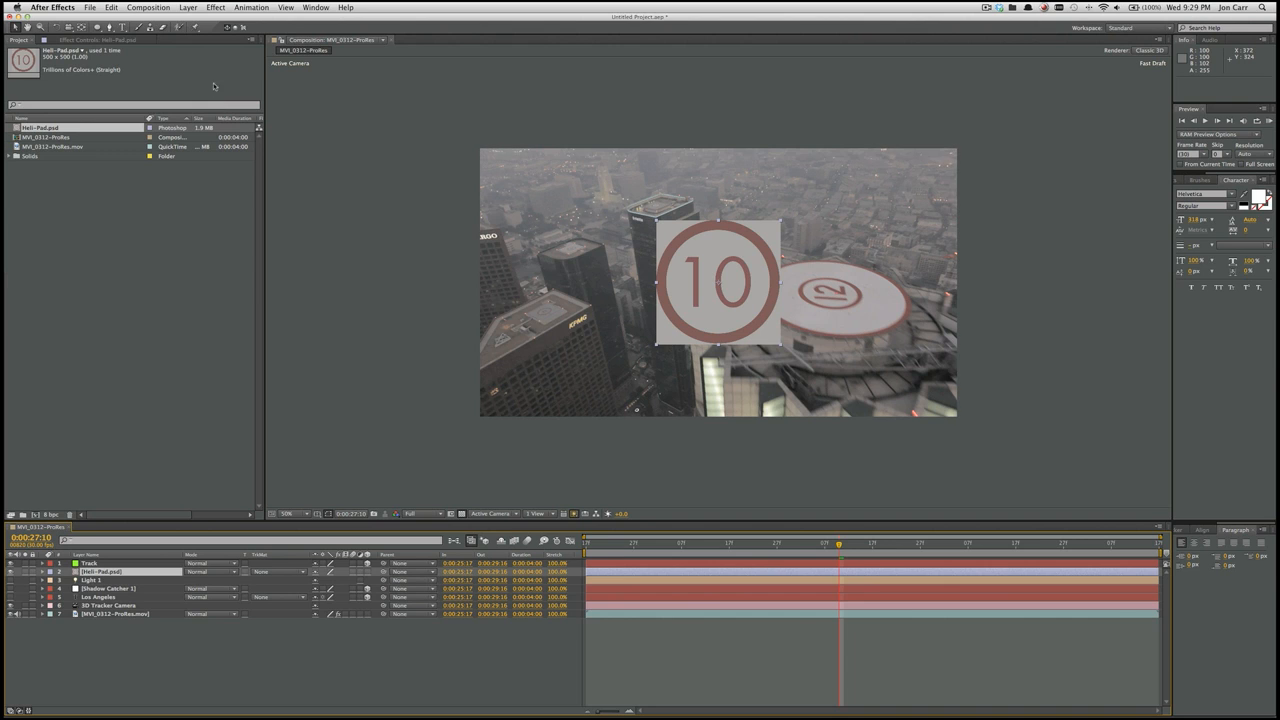
click(98, 29)
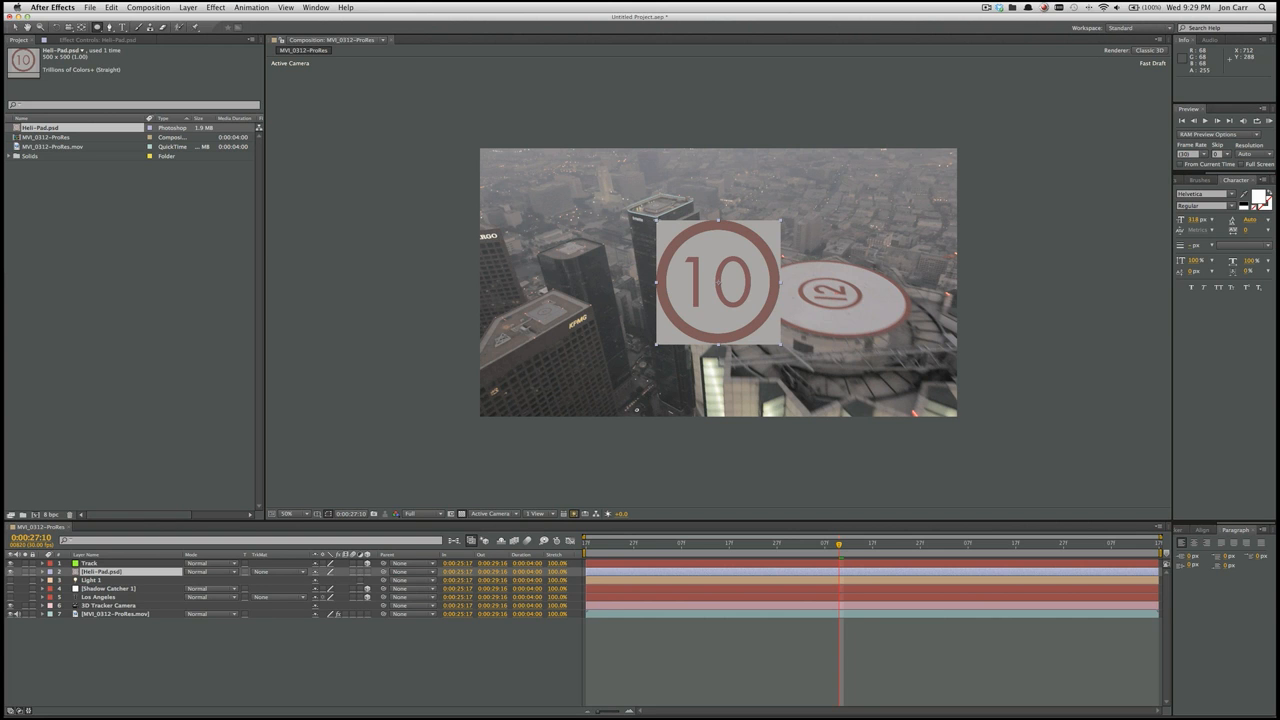
click(657, 220)
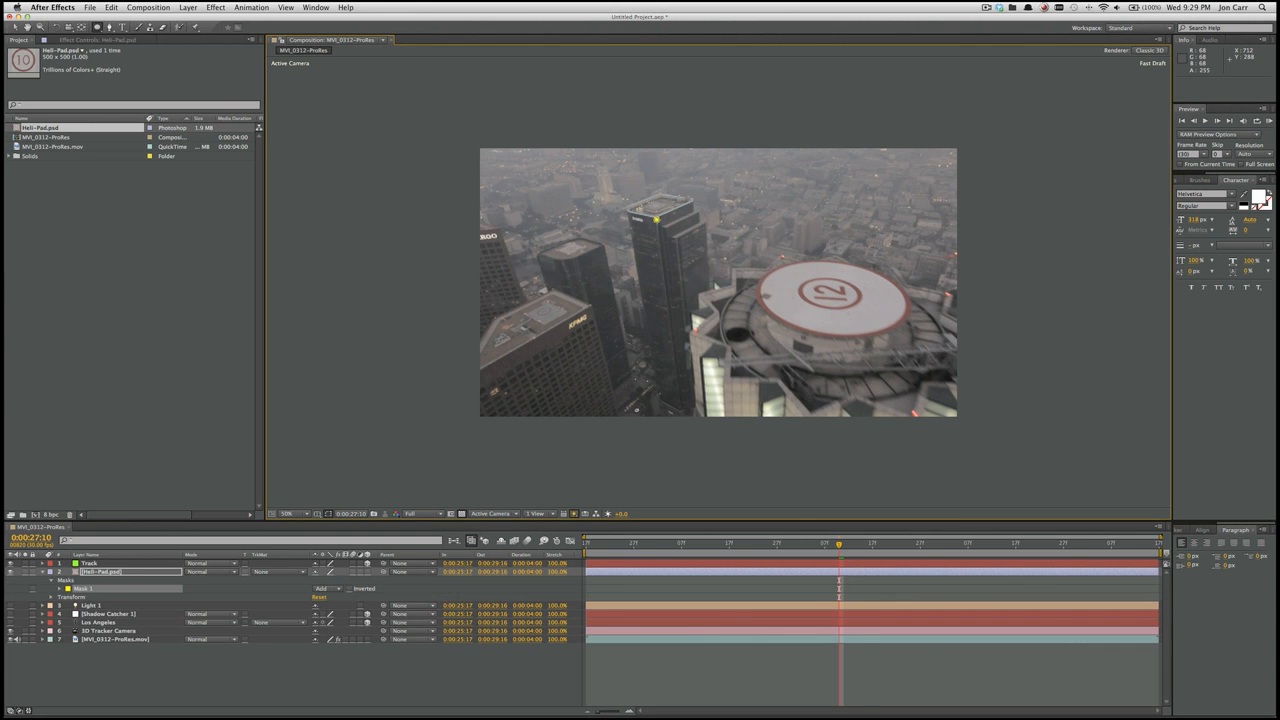
drag(657, 220, 780, 345)
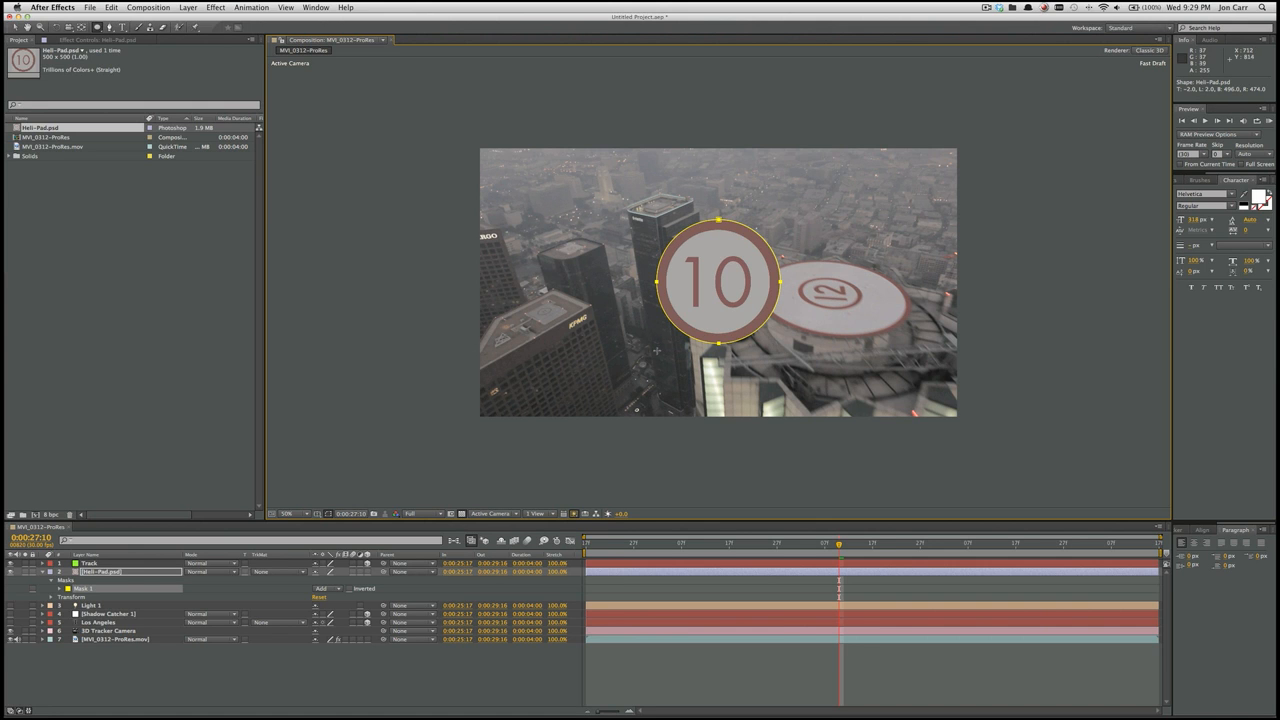
Set the Mask Feather of the Heli-Pad layer's elliptical mask to 10 pixels and deselect the layer
click(103, 573)
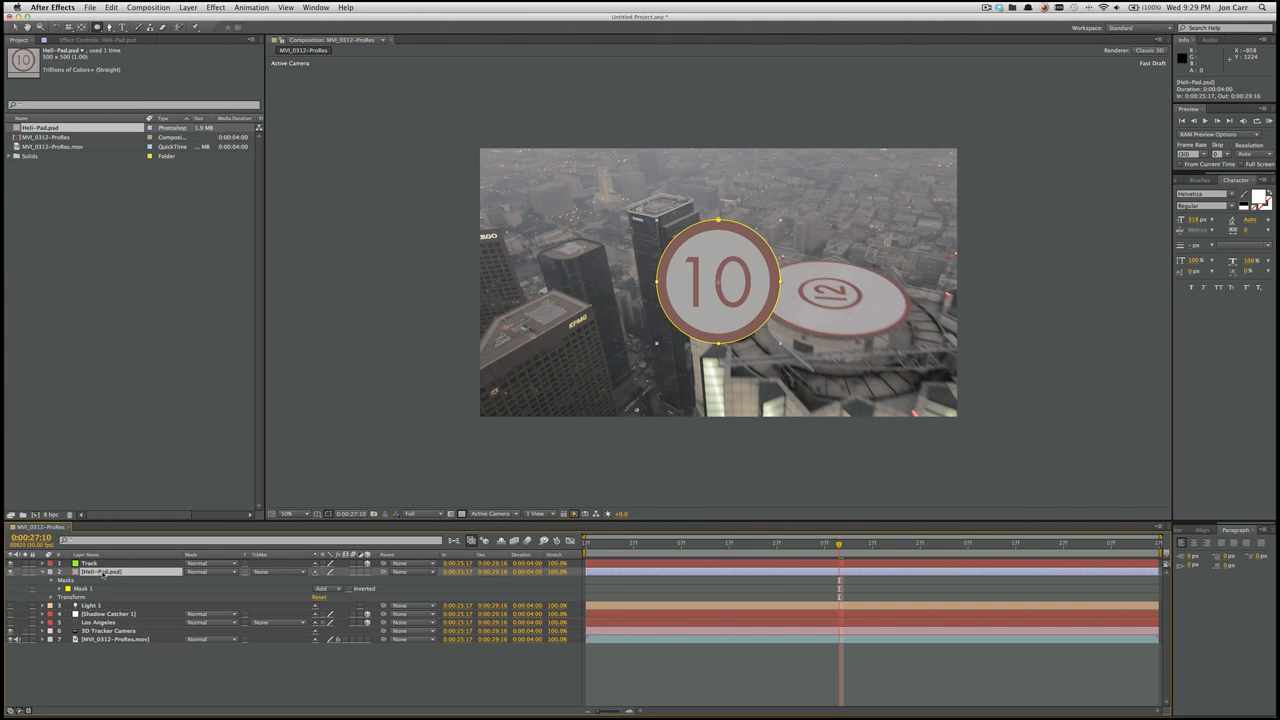
key(f)
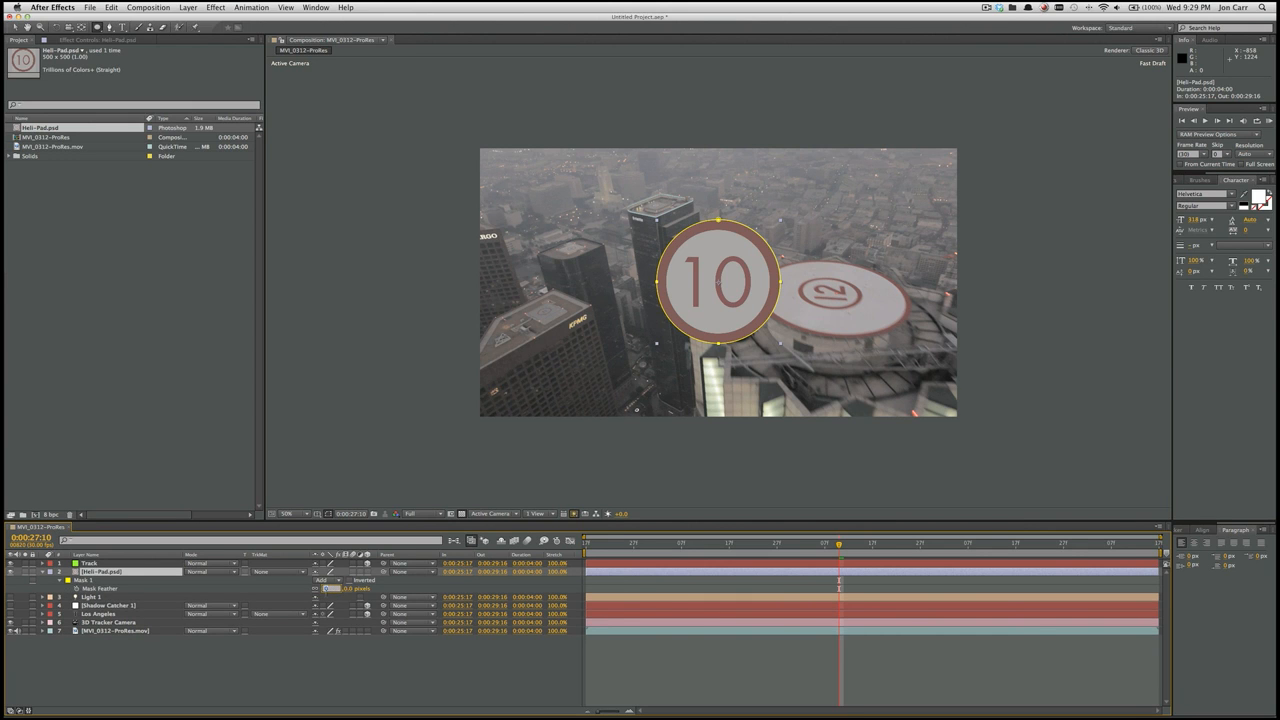
key(Return)
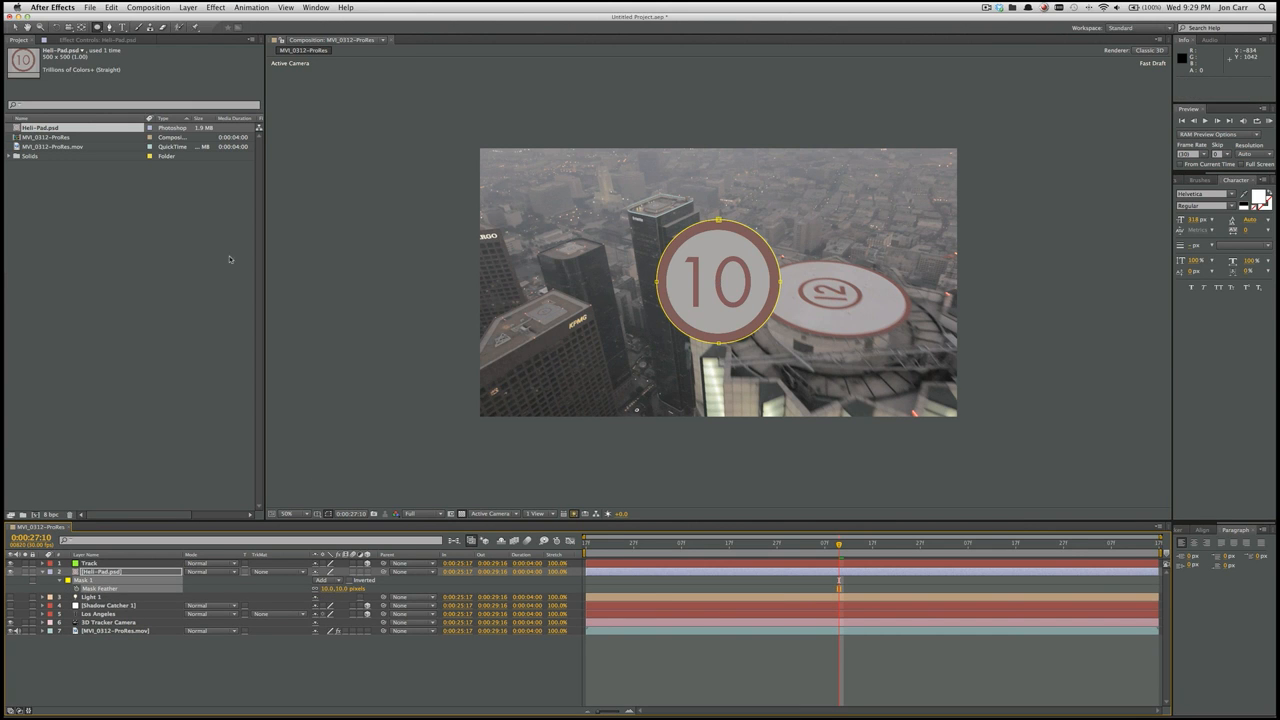
click(16, 27)
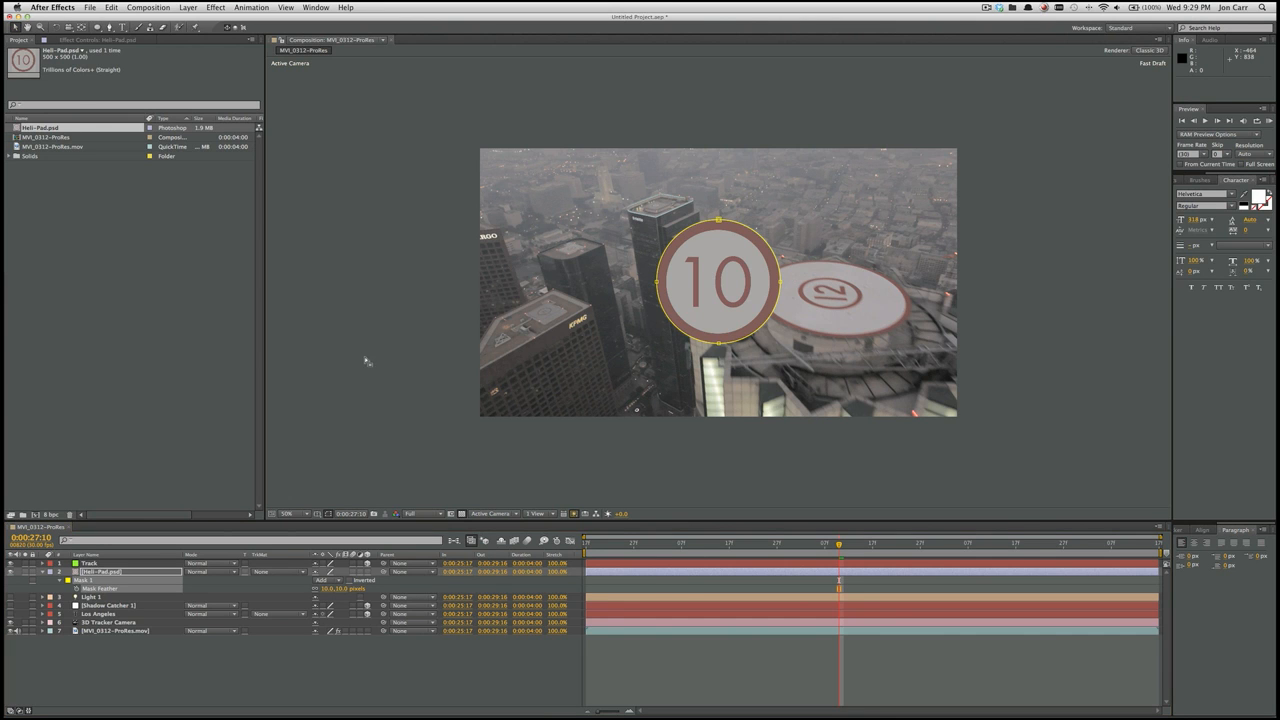
click(366, 360)
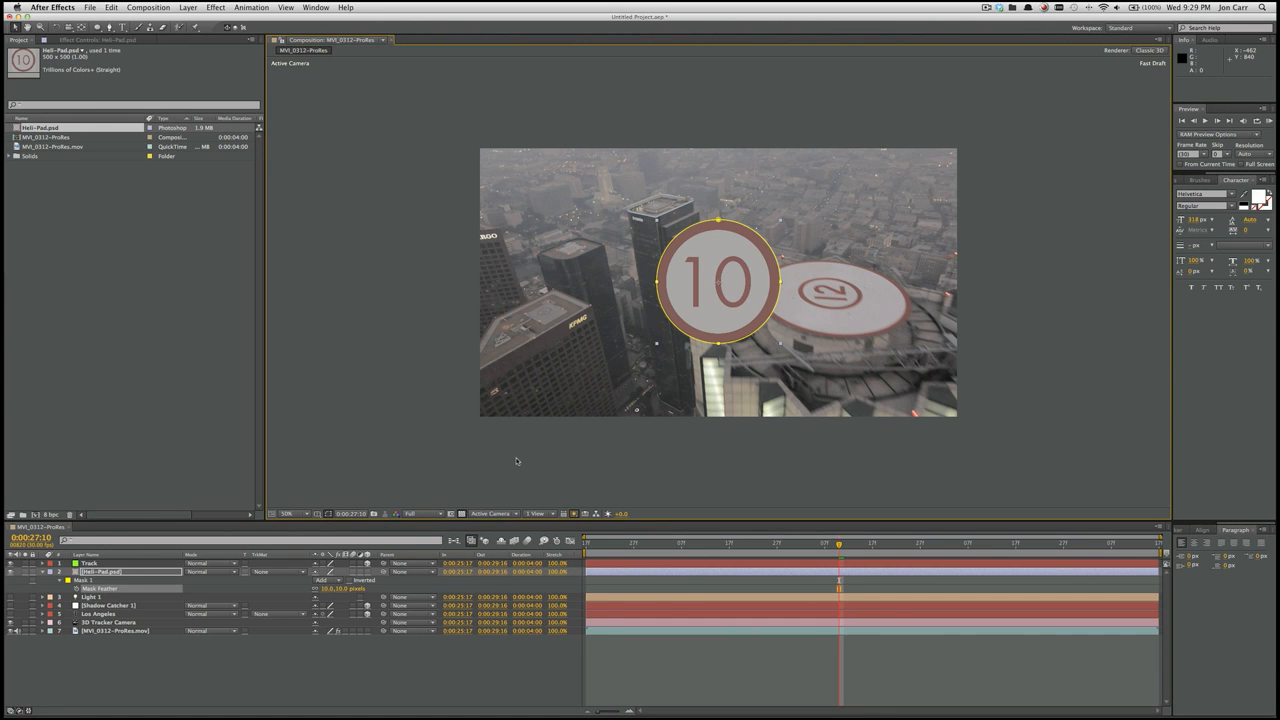
click(745, 460)
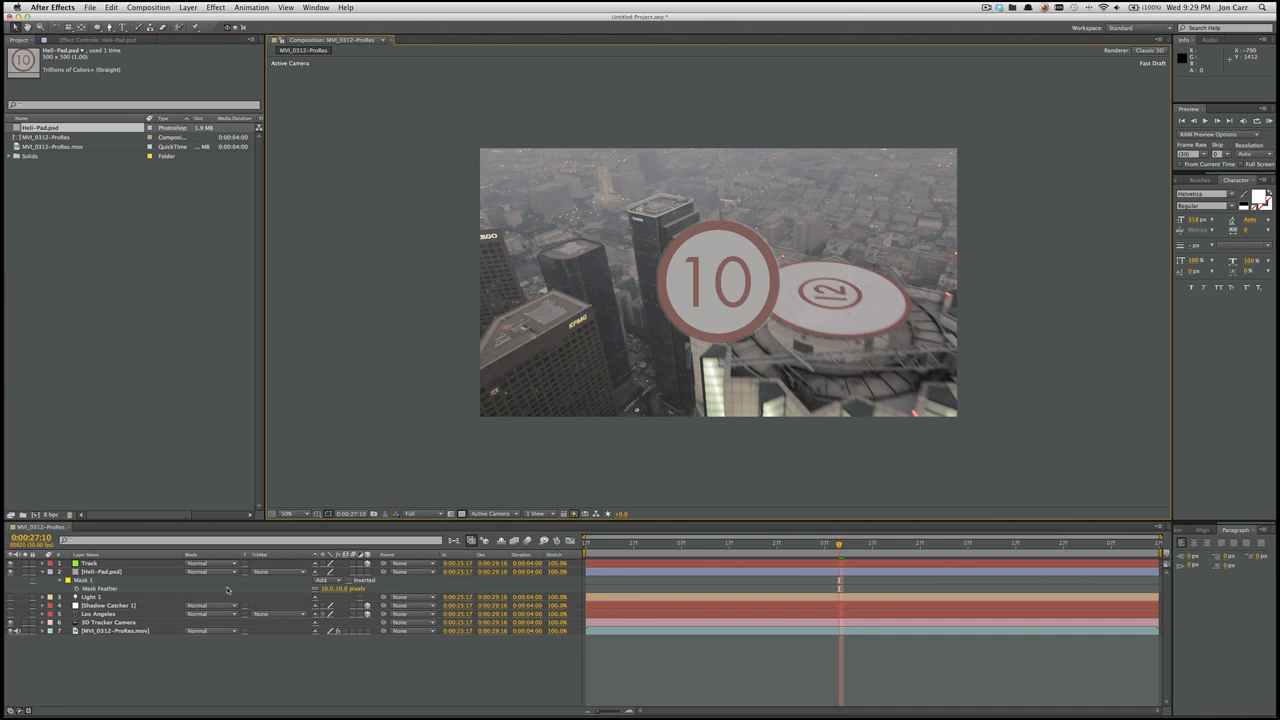
Make the Heli-Pad layer 3D and parent it to the Track null, snapping it to the null's position on the helipad
click(149, 578)
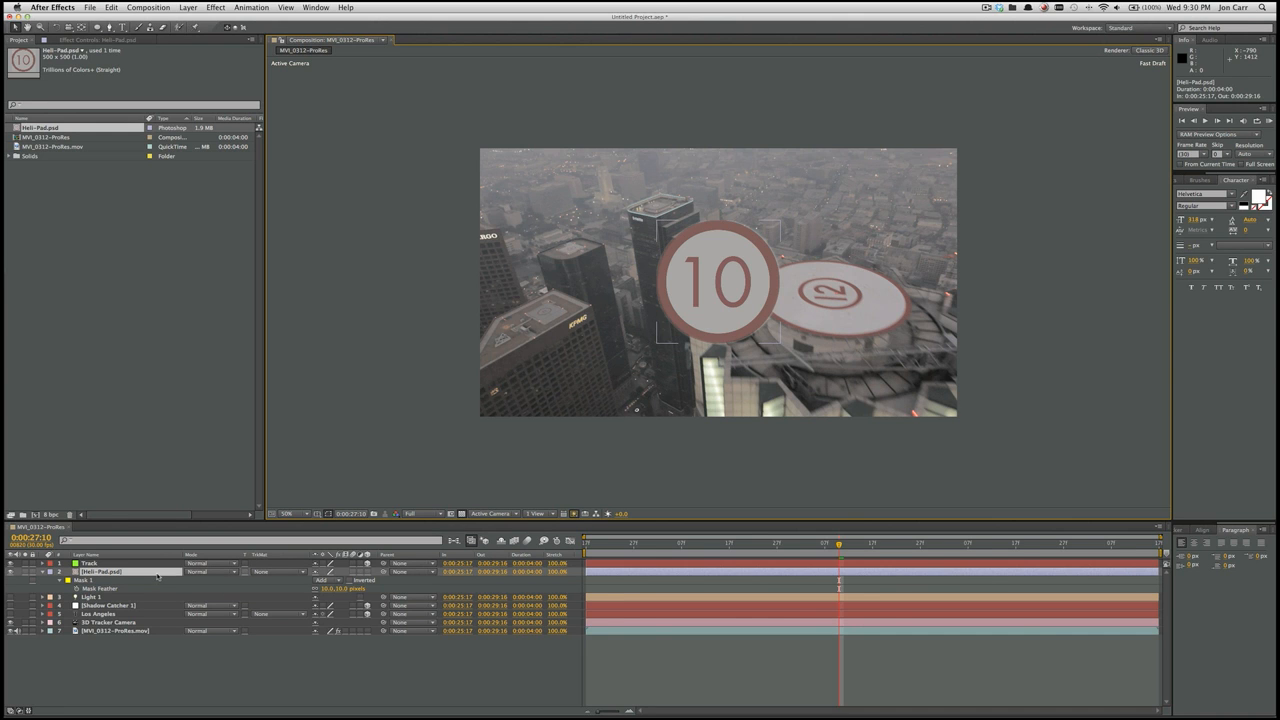
click(367, 571)
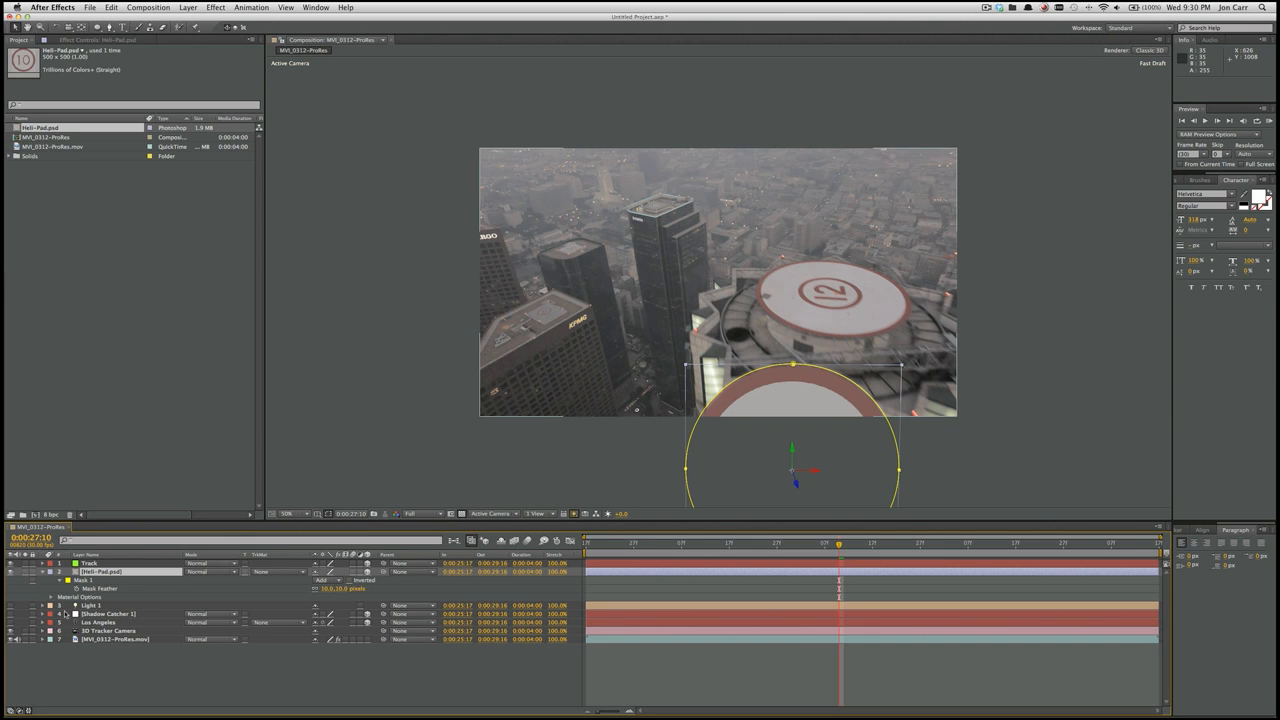
click(42, 571)
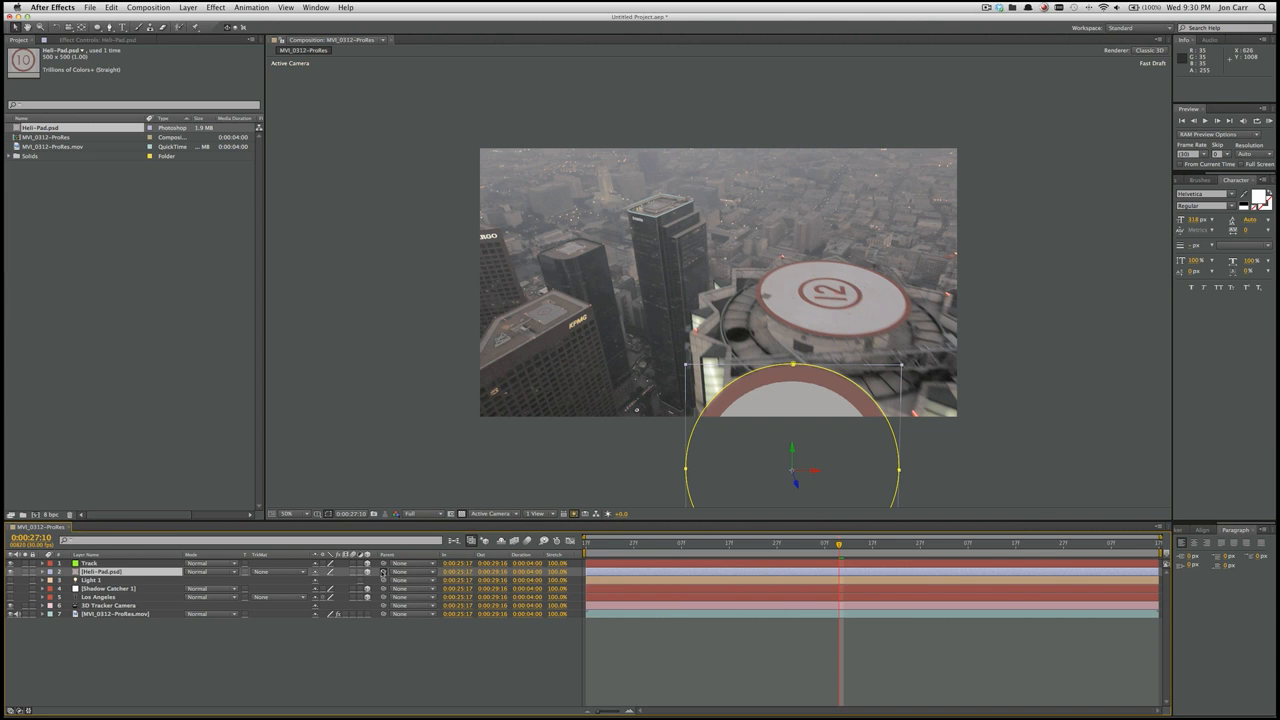
drag(382, 572, 126, 565)
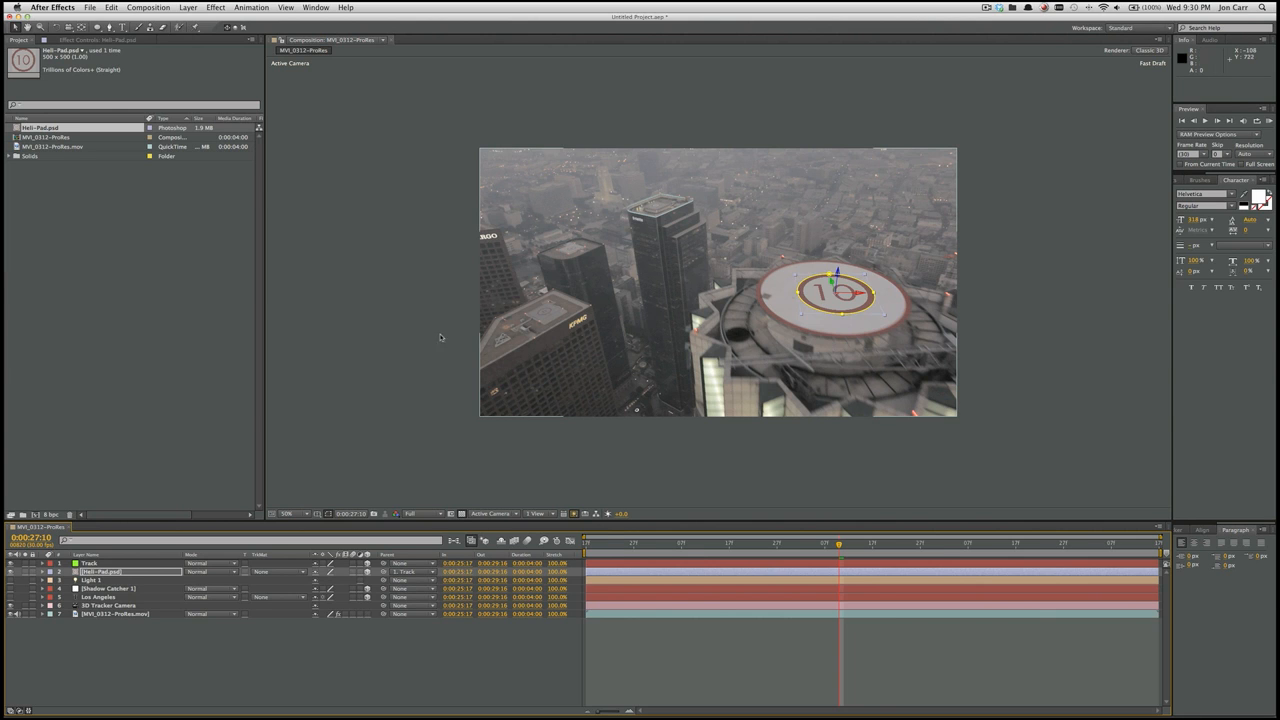
Set the Heli-Pad layer's Z Rotation to about -91°
click(106, 573)
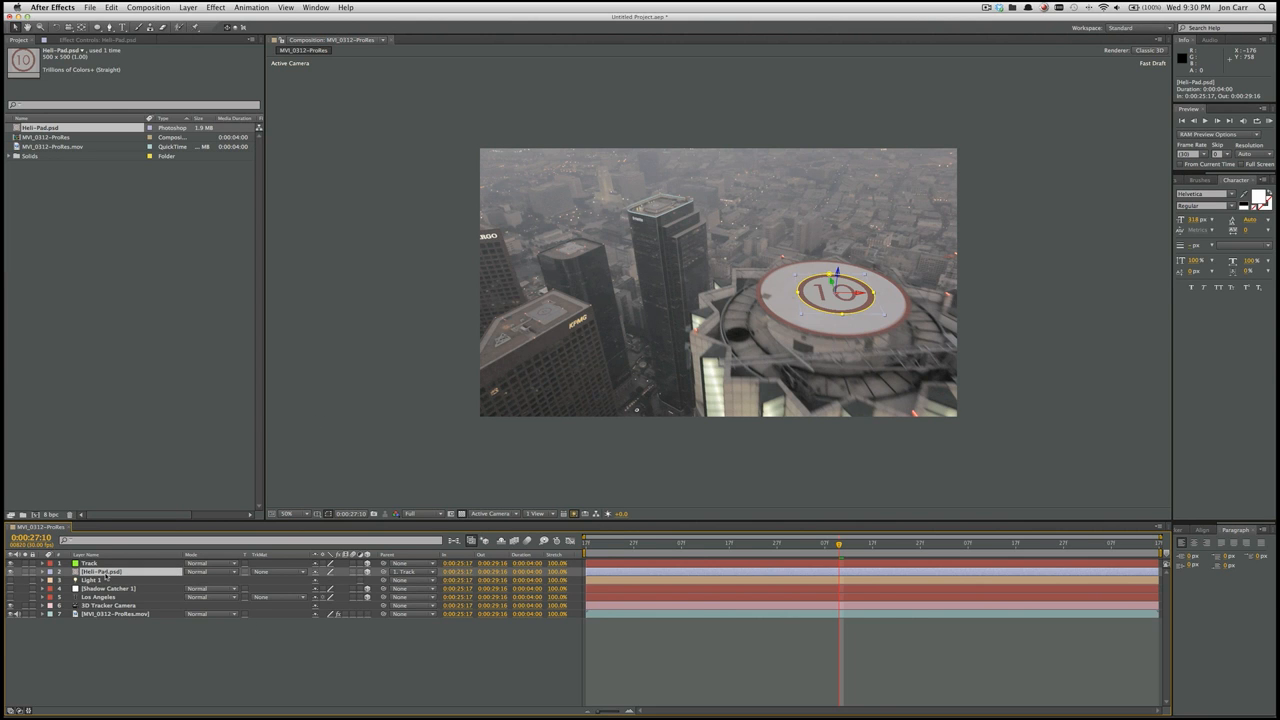
key(r)
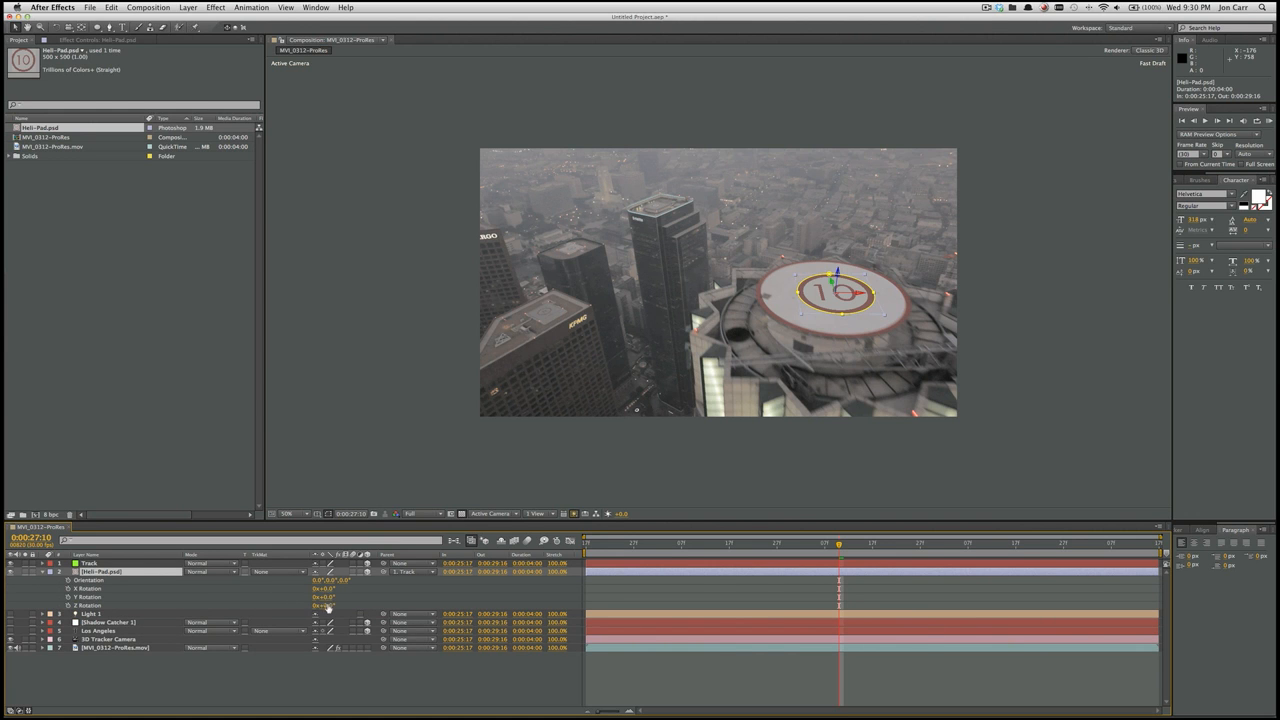
drag(325, 605, 282, 602)
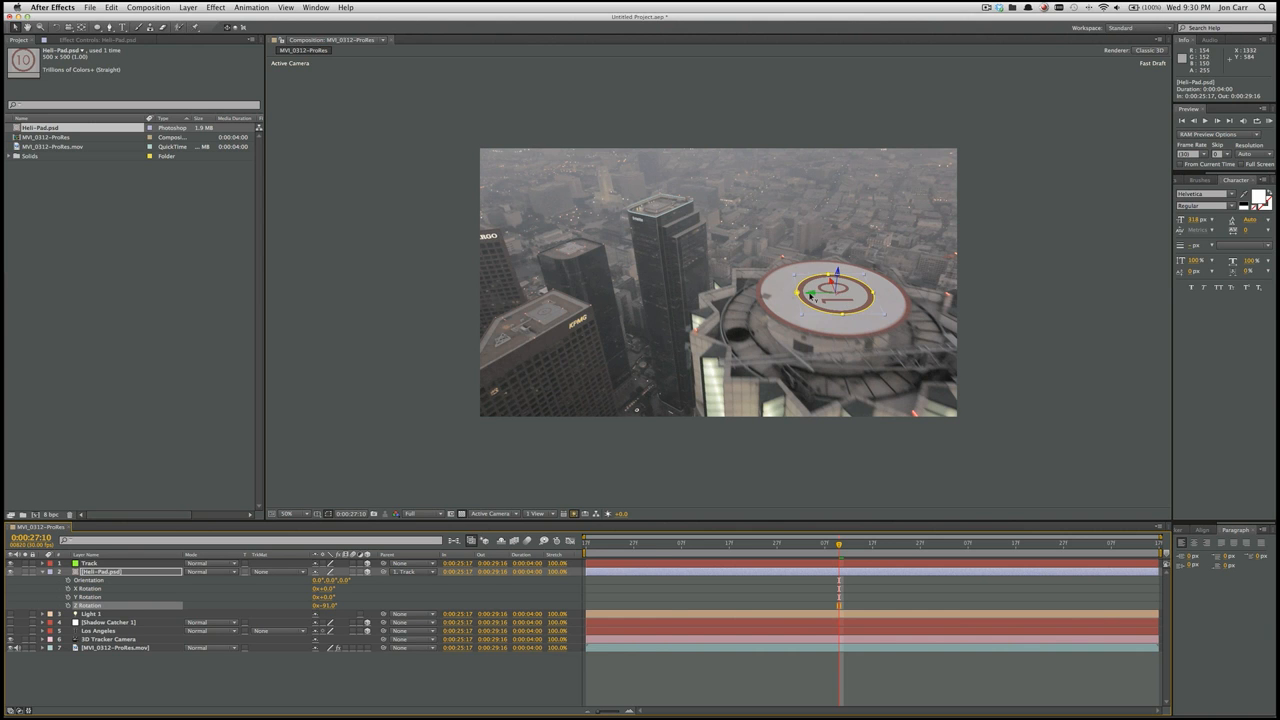
Shift the Heli-Pad layer about -12 pixels in X to align it with the helipad's ring, and deselect it
drag(811, 295, 809, 295)
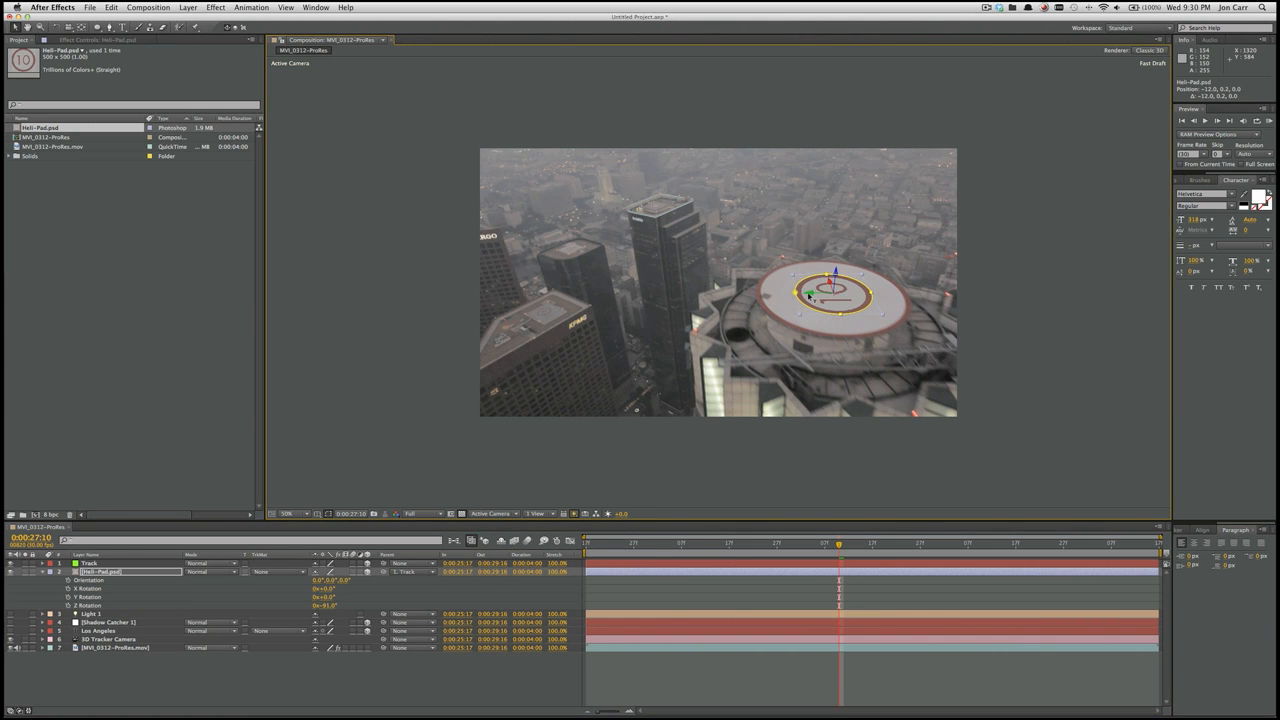
click(882, 667)
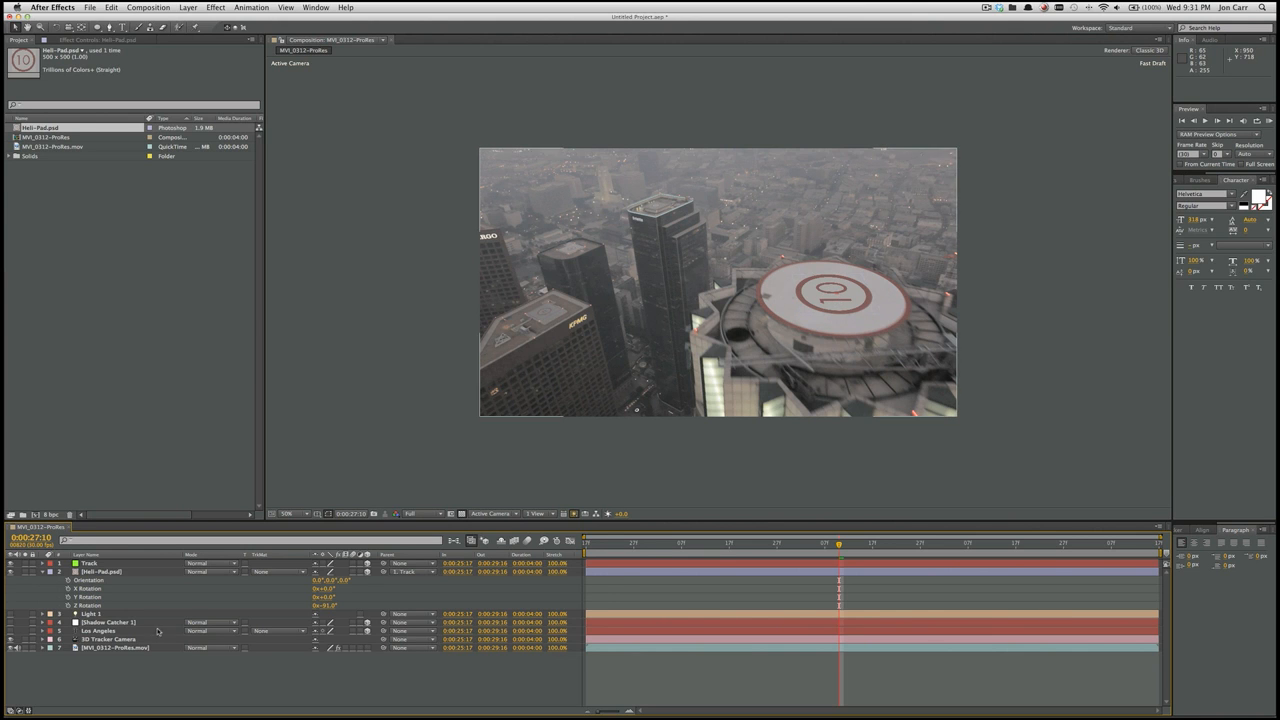
Collapse the Heli-Pad layer's properties and enable motion blur for the layer and the composition
click(42, 572)
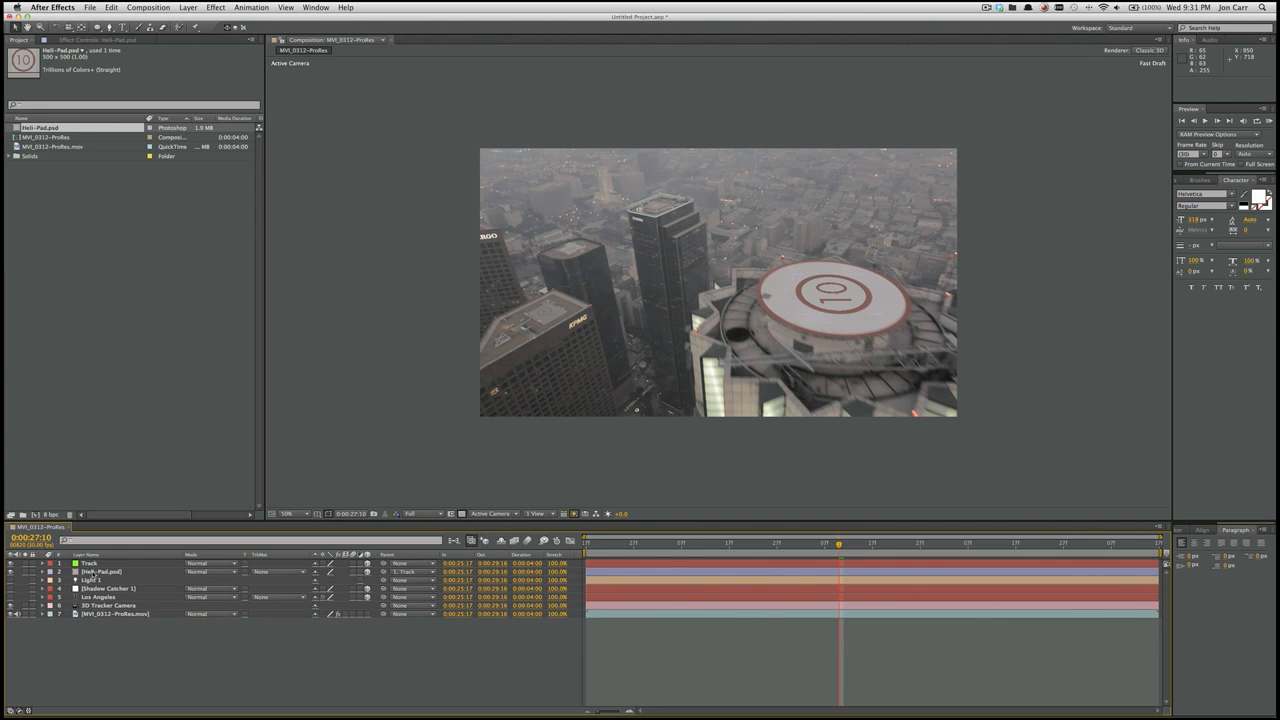
click(94, 572)
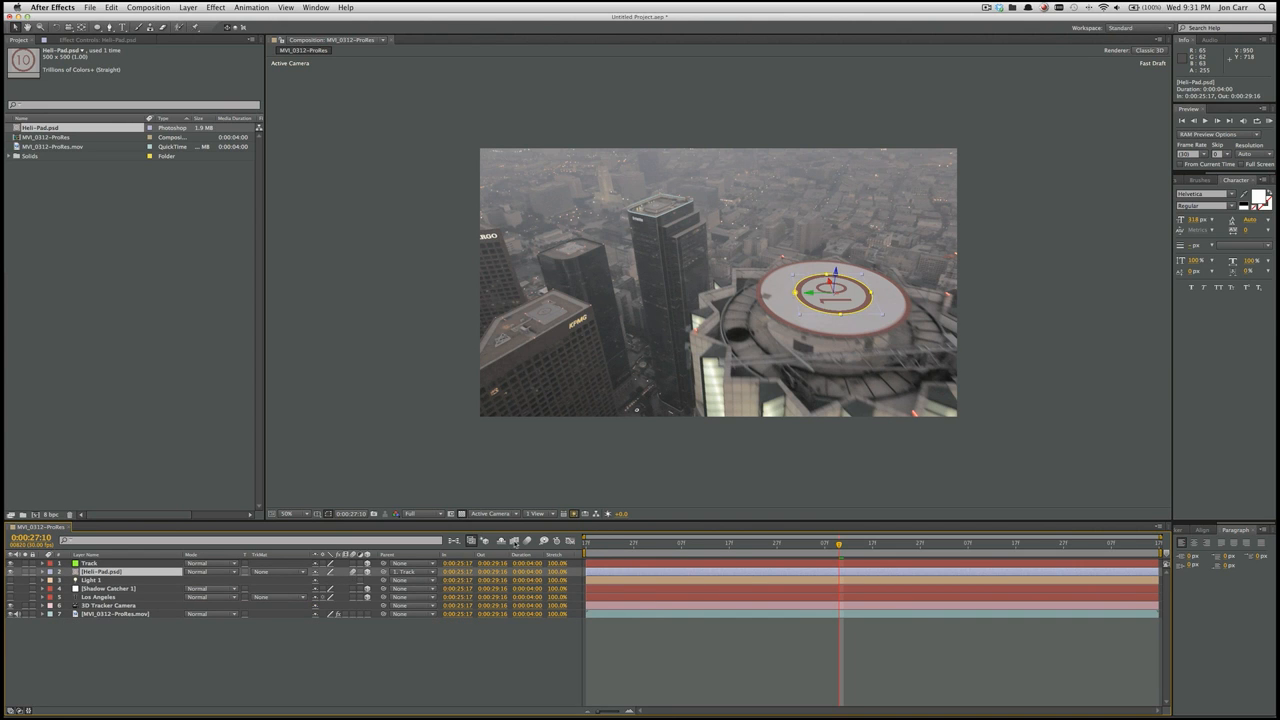
click(780, 644)
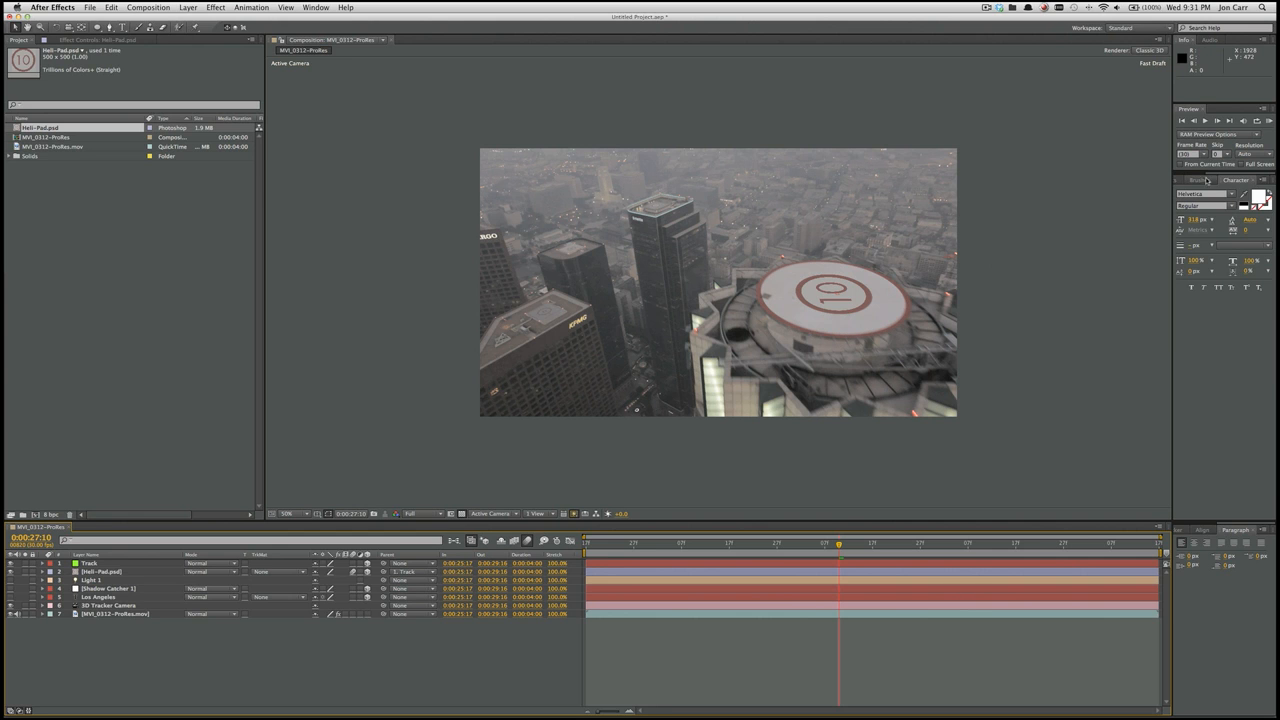
Find the Gaussian Blur effect and apply it to the Heli-Pad layer
click(1176, 181)
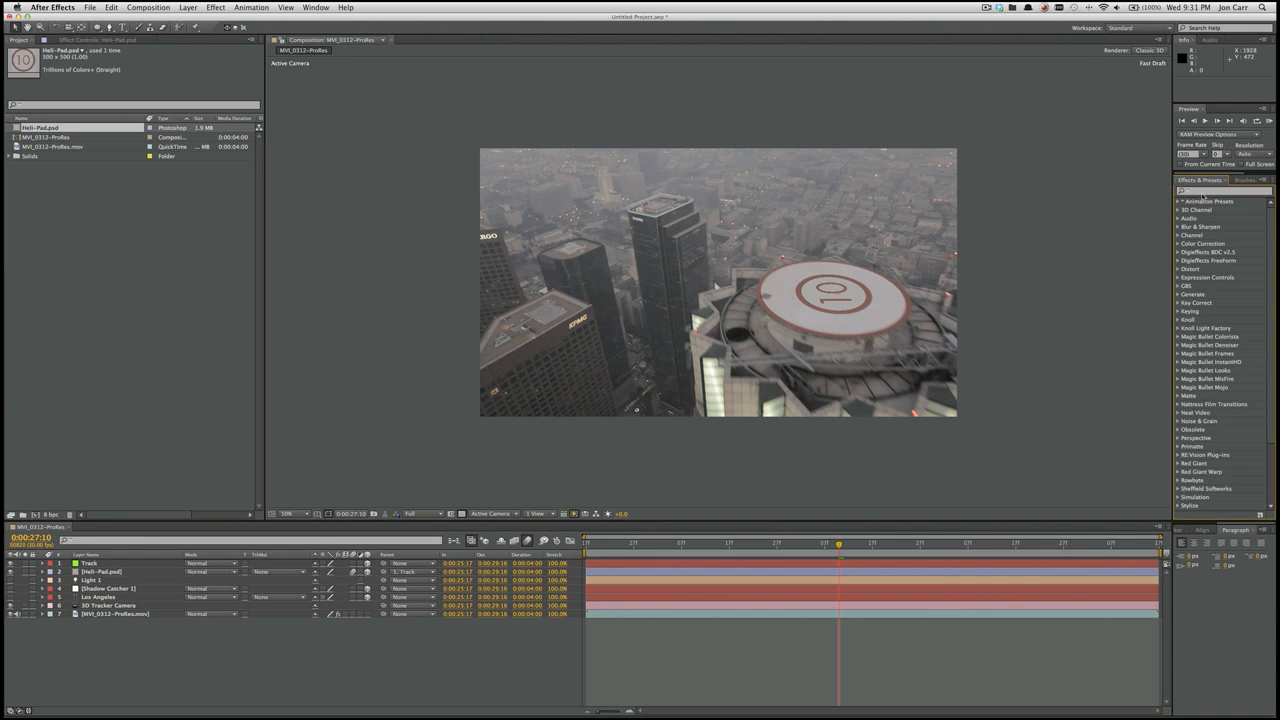
click(1204, 192)
text(gaus)
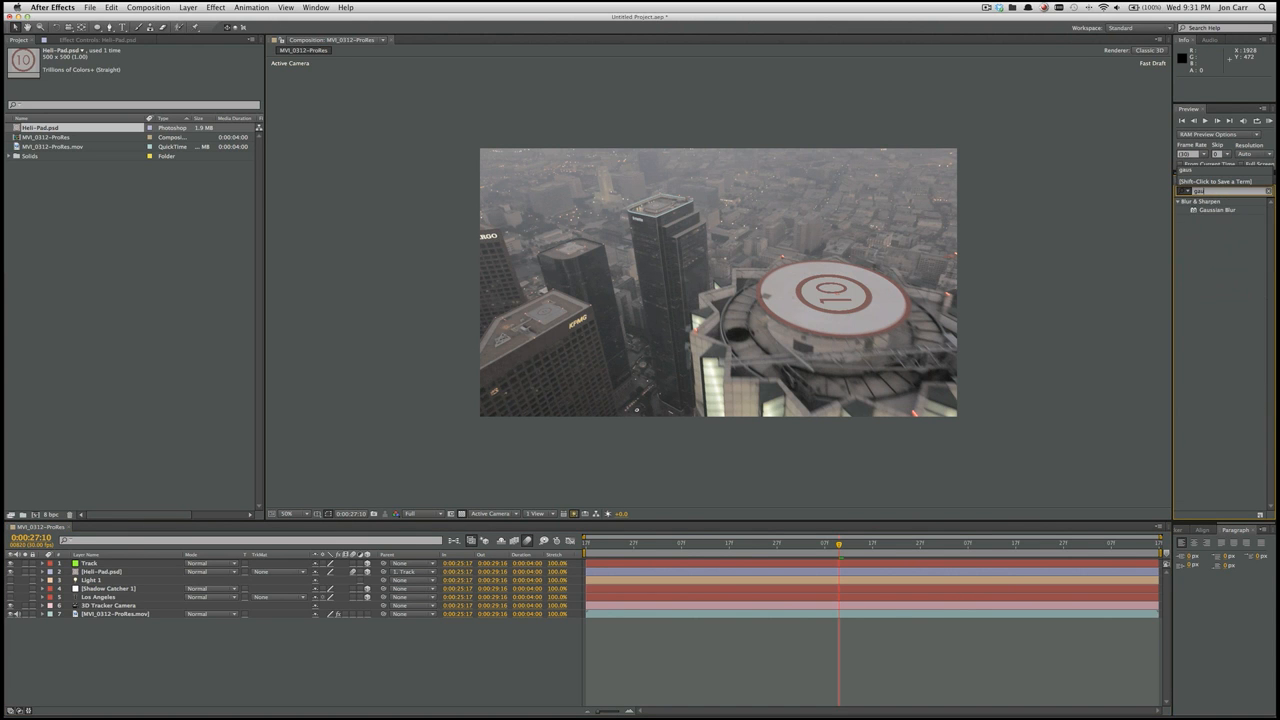
drag(1212, 210, 659, 577)
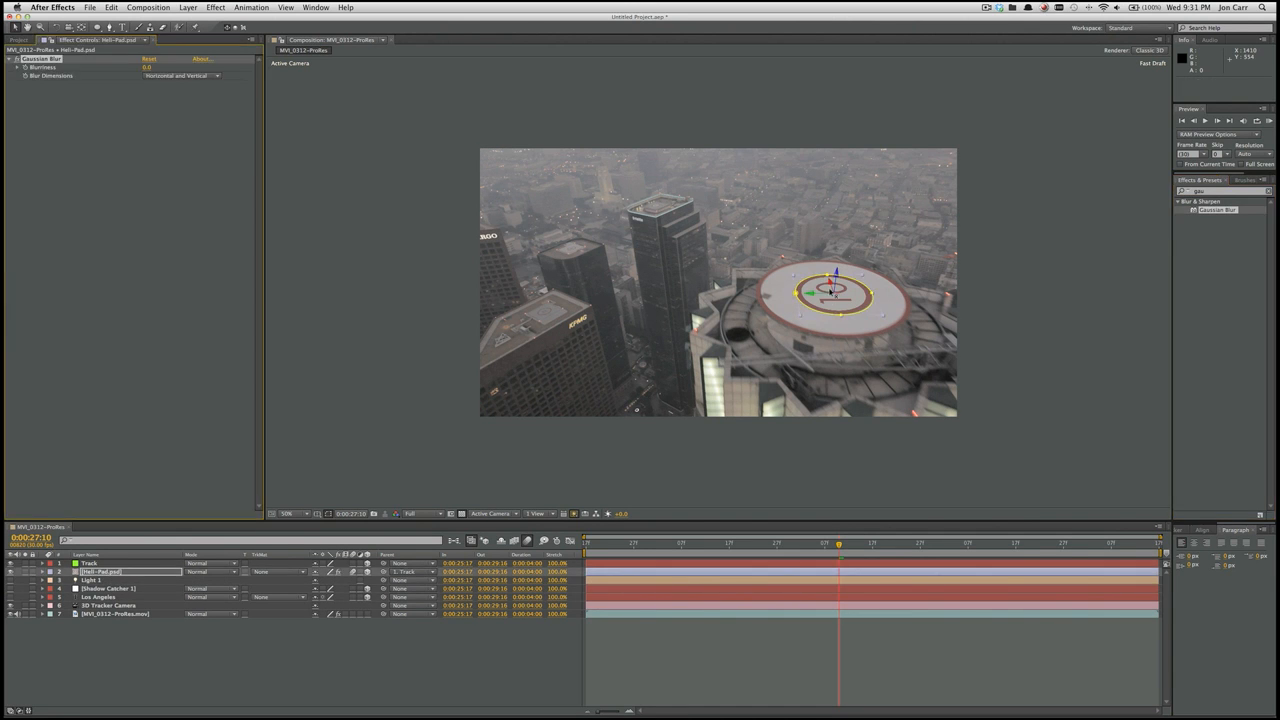
Set the Heli-Pad layer's Gaussian Blur Blurriness to 15 and deselect the layer
click(147, 67)
text(25)
key(Return)
click(148, 67)
text(15)
key(Return)
click(1084, 438)
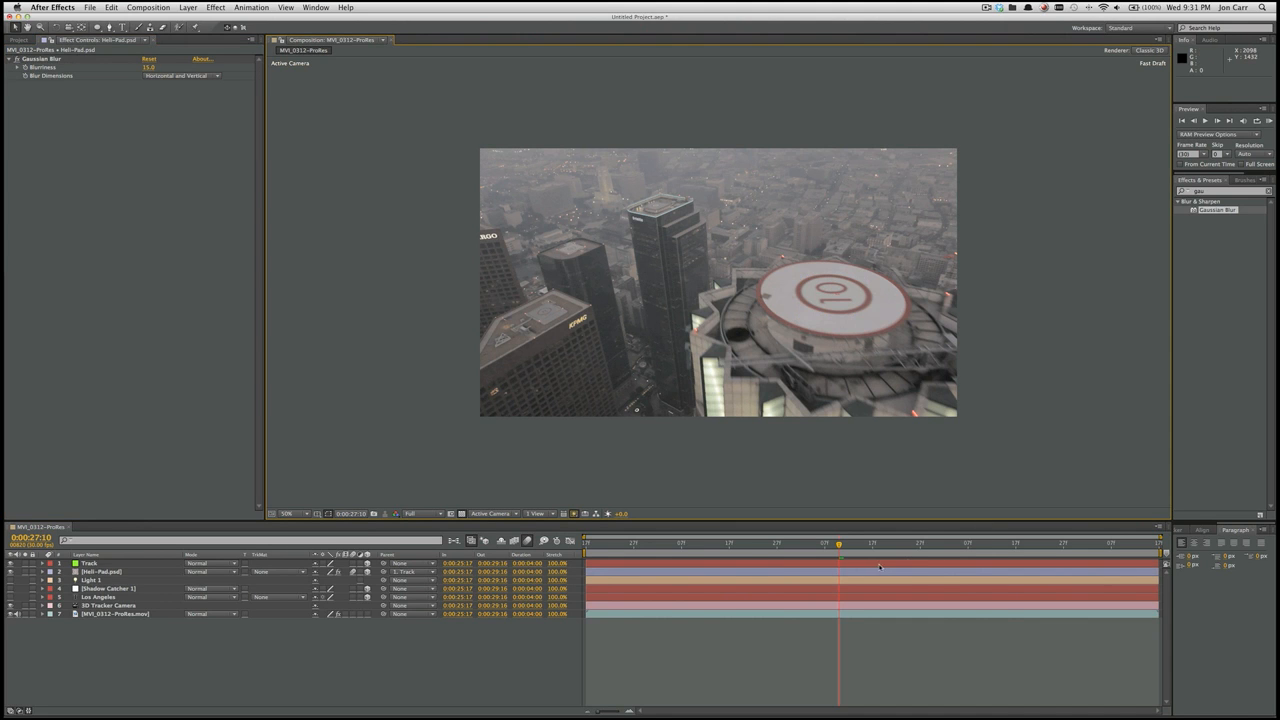
Scrub the timeline back to about 0:00:26:28 and forward to 0:00:28:15 to check the tracked helipad graphic
drag(836, 546, 781, 544)
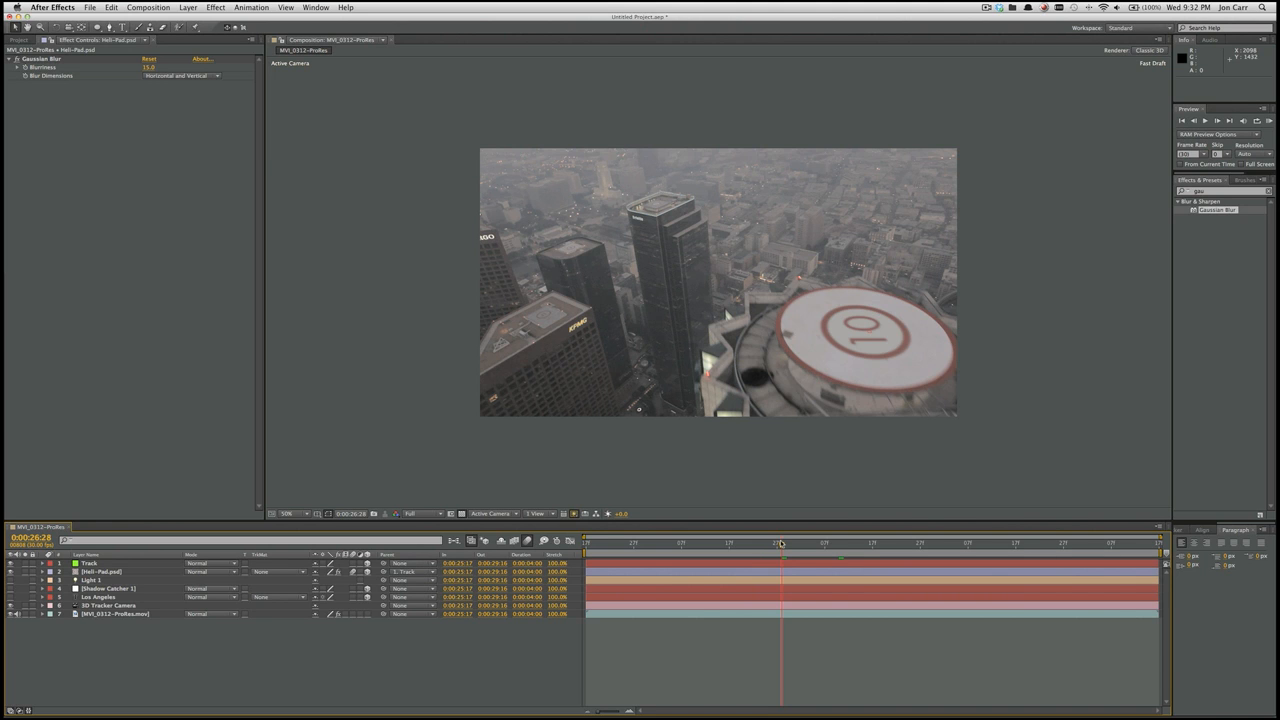
drag(782, 543, 1006, 545)
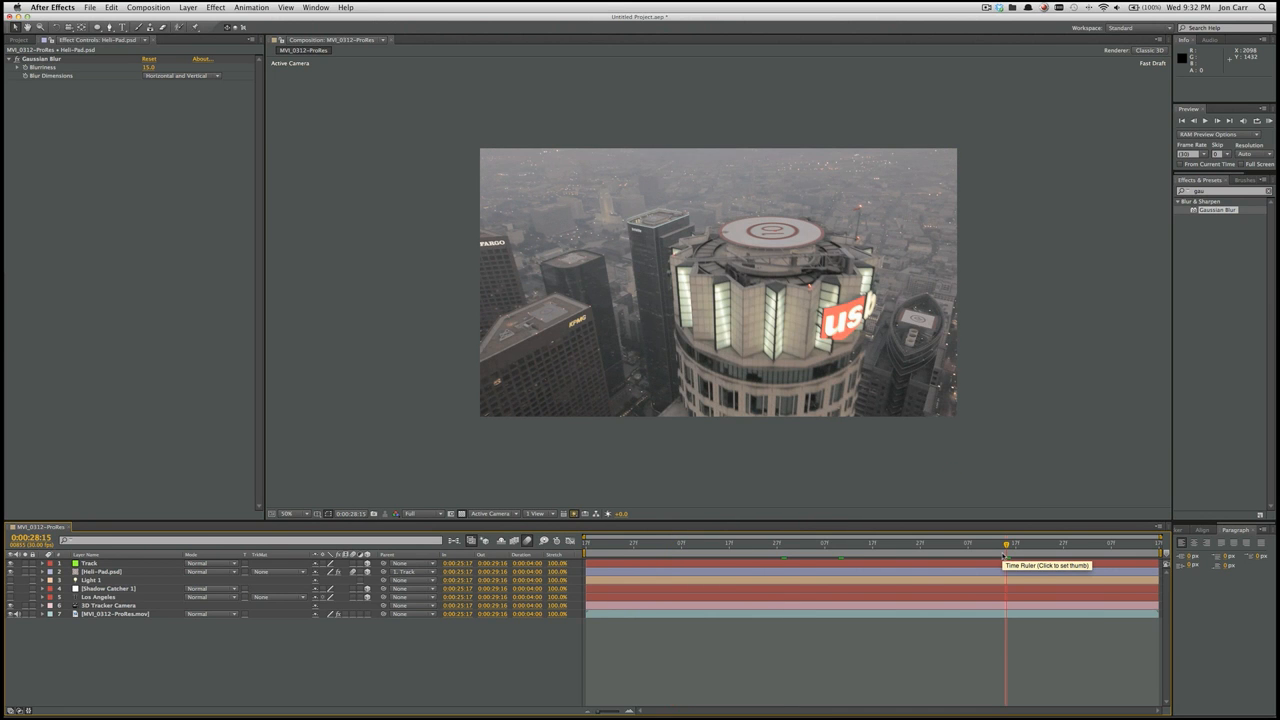